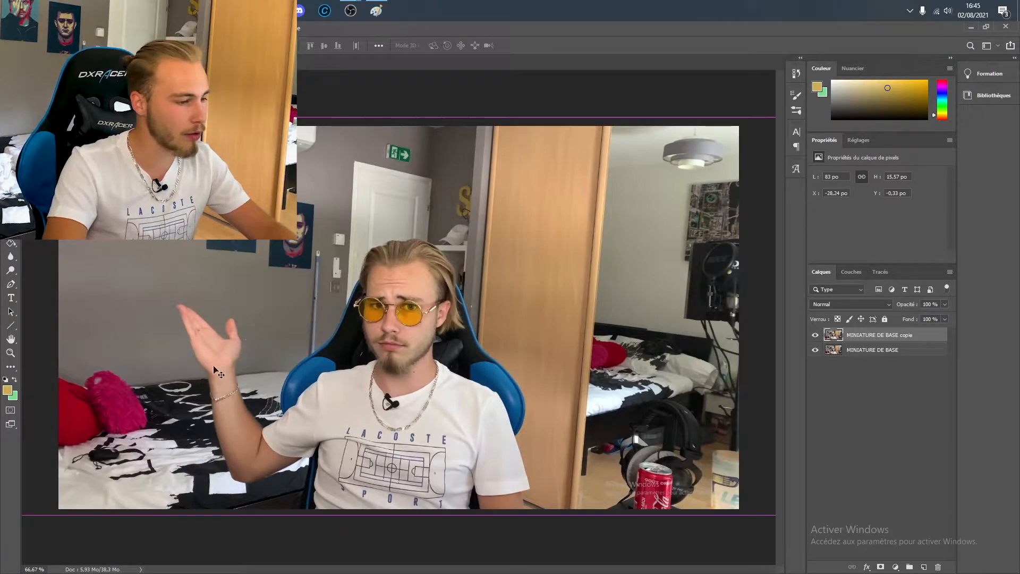
Hide the "MINIATURE DE BASE copie" layer and place it beneath the "MINIATURE DE BASE" layer.
left_click(815, 335)
double_click(856, 349)
left_click_drag(892, 354, 882, 330)
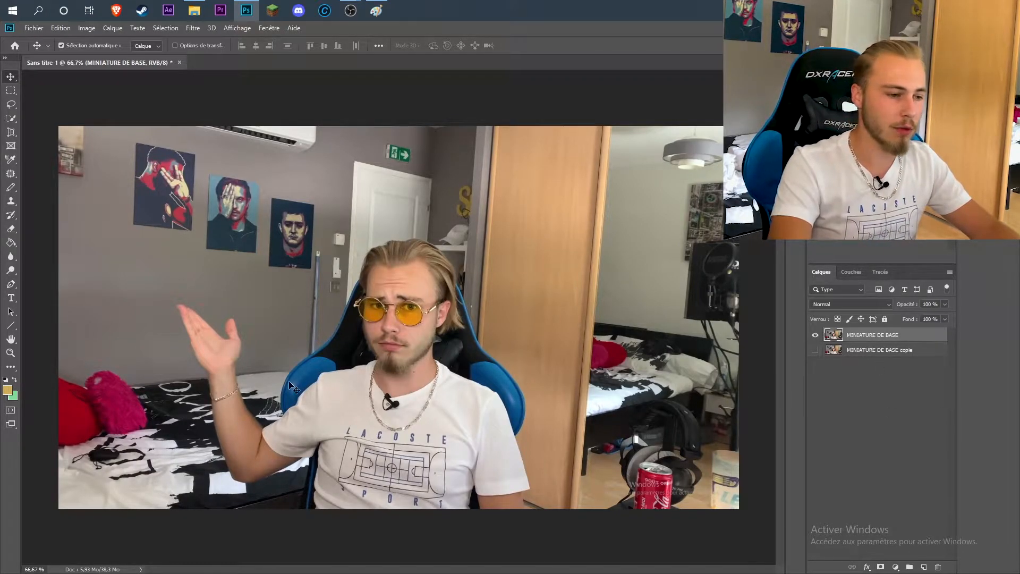
Start a Pen tool path at the shirt's hem and trace up its side to the armpit and sleeve edge.
scroll(291, 387, "up", 4)
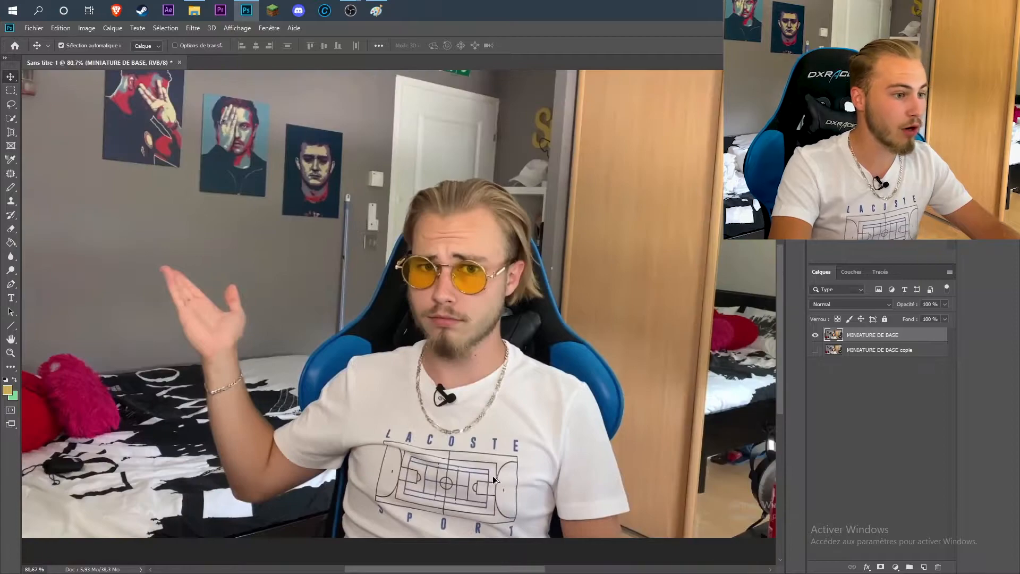
scroll(81, 261, "down", 1)
left_click(11, 284)
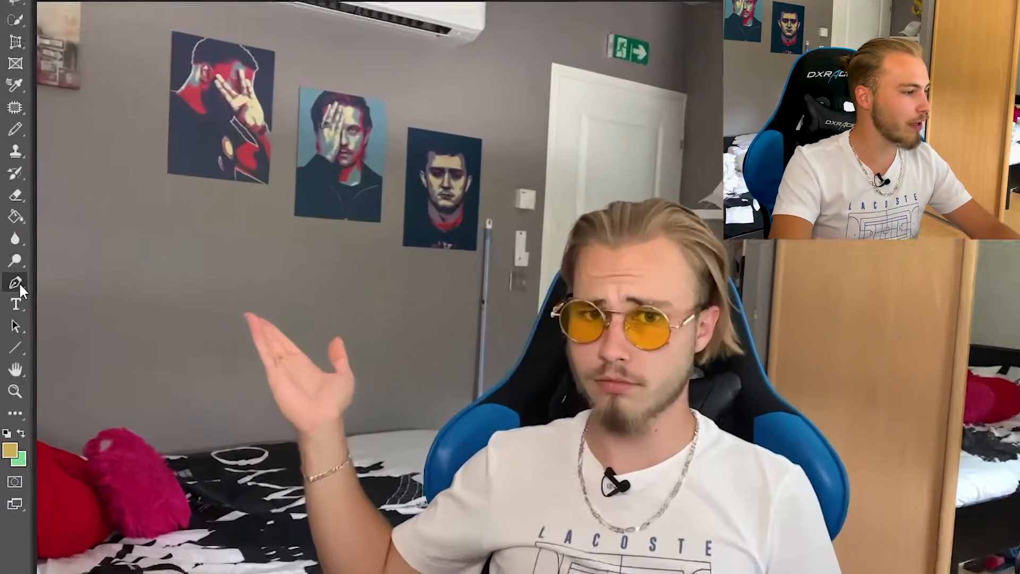
right_click(11, 284)
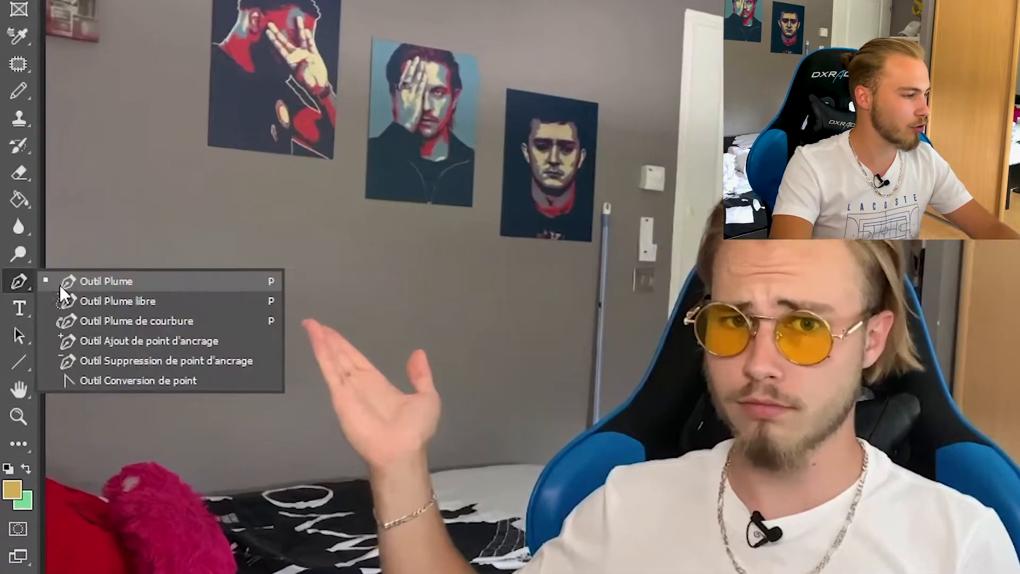
left_click(116, 273)
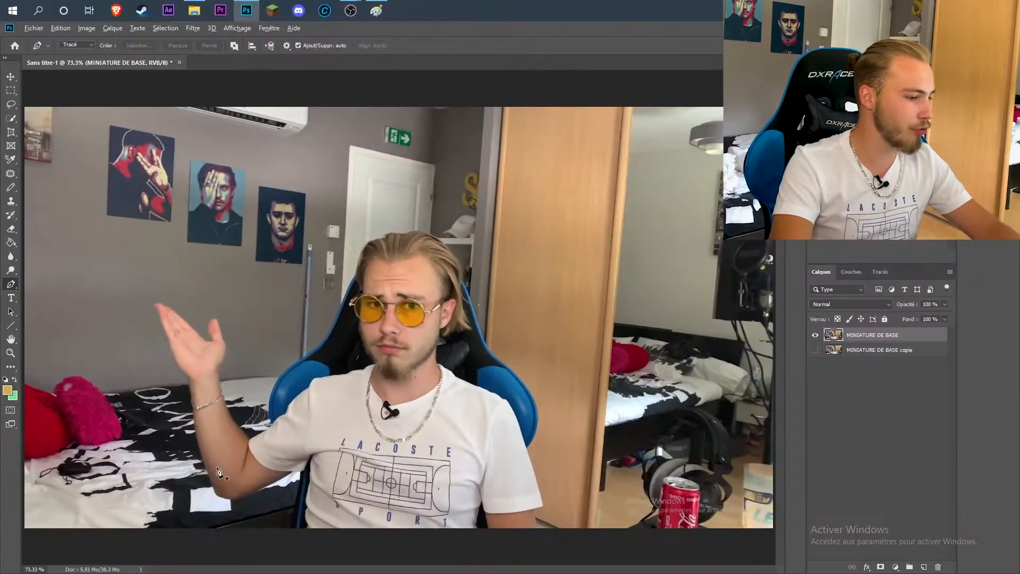
scroll(333, 520, "up", 20)
scroll(340, 523, "up", 3)
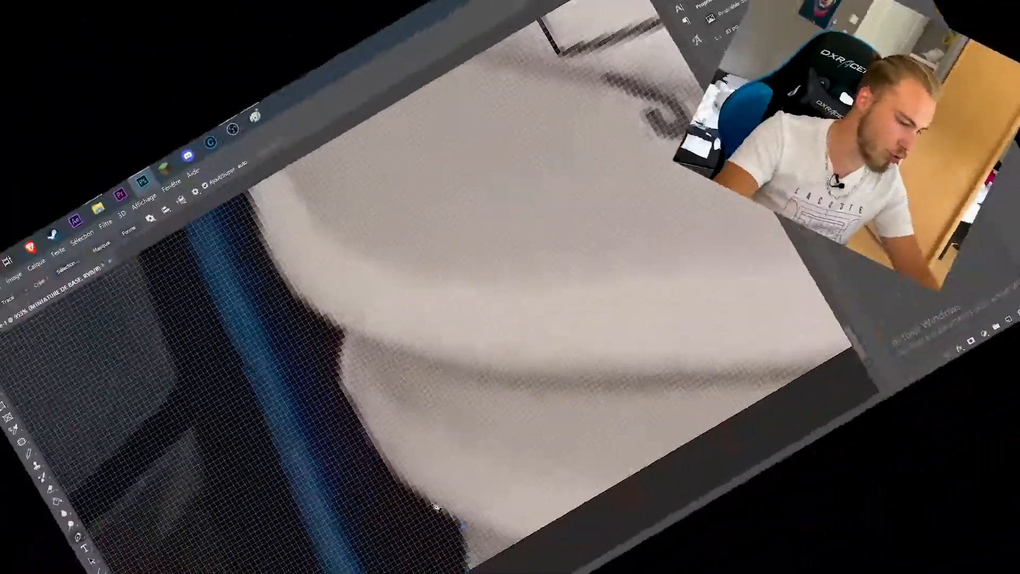
left_click(313, 399)
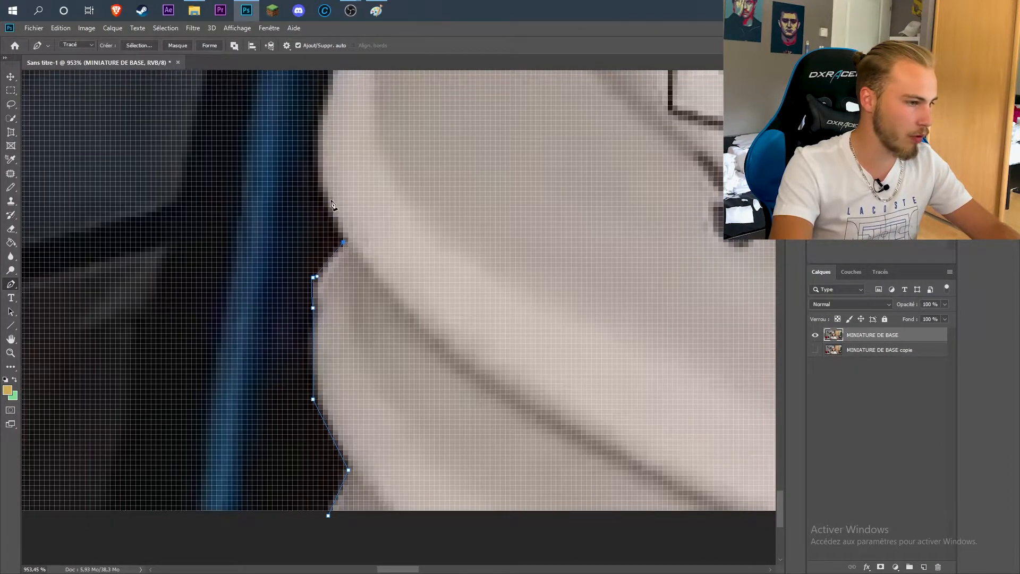
left_click(318, 147)
scroll(321, 159, "up", 3)
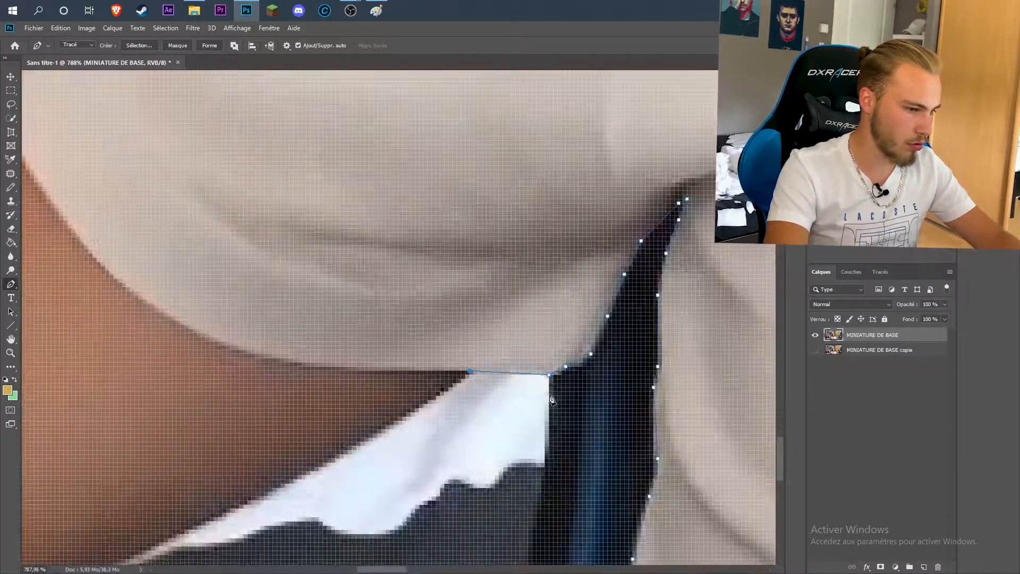
Continue the pen path along the underside of the raised arm, around the elbow and up the outer forearm.
left_click(403, 413)
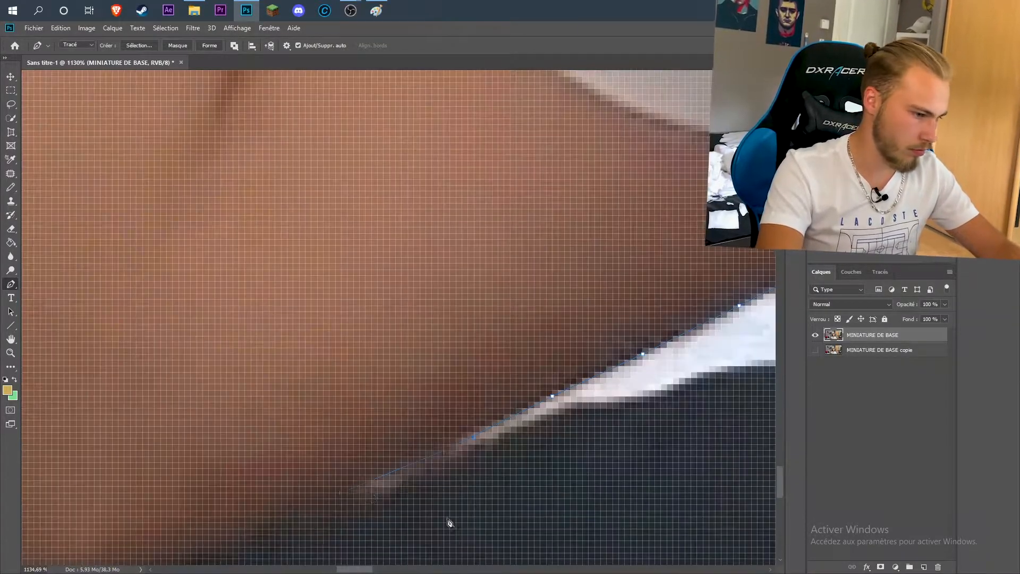
scroll(453, 538, "down", 3)
left_click(423, 476)
left_click(363, 466)
left_click(322, 450)
left_click(303, 428)
left_click(287, 381)
left_click(276, 348)
scroll(277, 349, "down", 3)
left_click(328, 368)
left_click(287, 261)
left_click(246, 107)
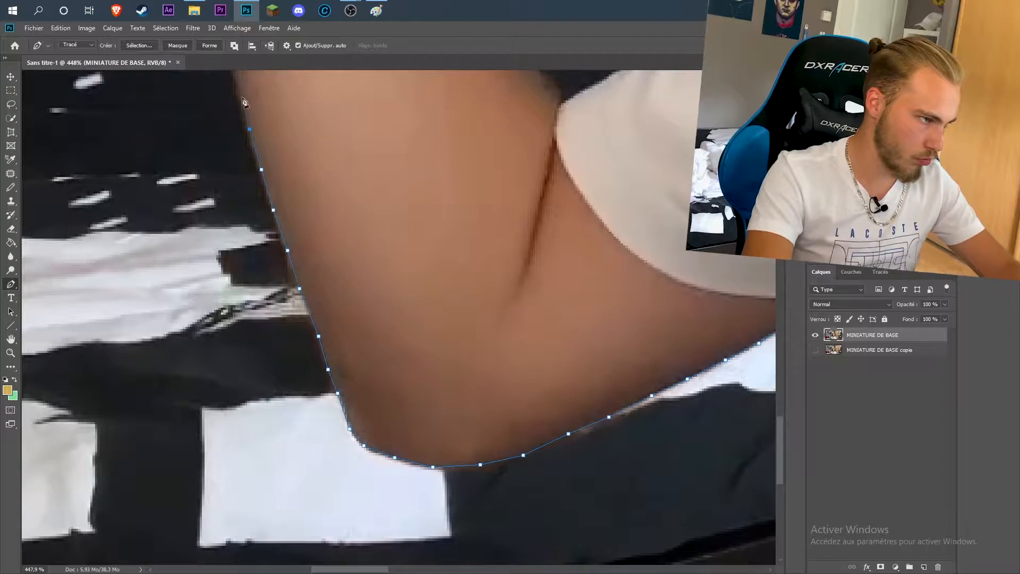
Extend the pen path past the wrist and along the outer edge of the raised hand.
scroll(255, 128, "up", 5)
left_click(277, 250)
scroll(261, 154, "up", 3)
left_click(248, 158)
scroll(241, 137, "up", 5)
left_click(137, 180)
scroll(136, 180, "up", 4)
left_click(100, 285)
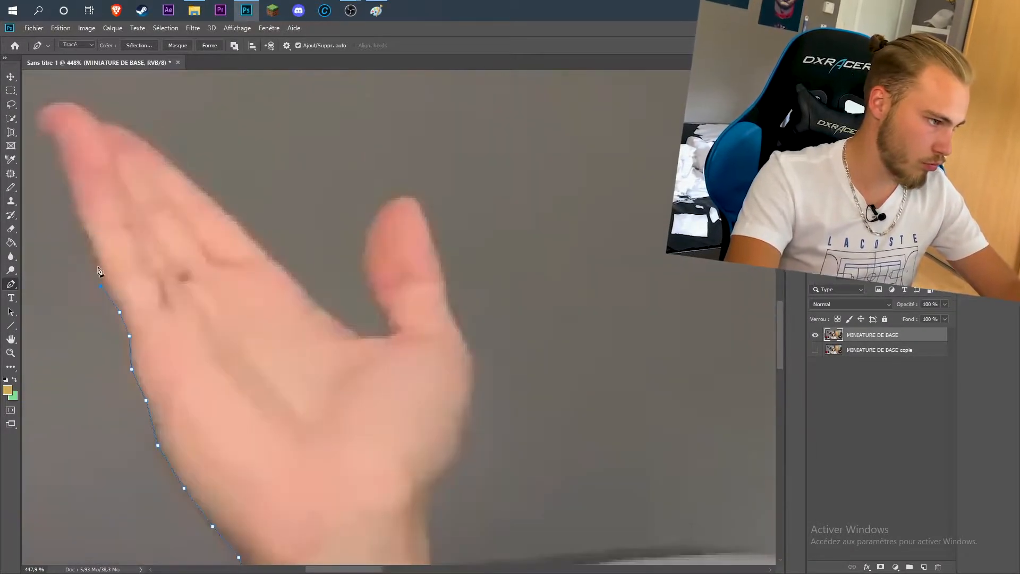
Trace the pen path around the fingertips and down the inner edge of the fingers toward the thumb.
scroll(100, 285, "up", 1)
left_click(245, 171)
left_click(246, 127)
left_click(284, 141)
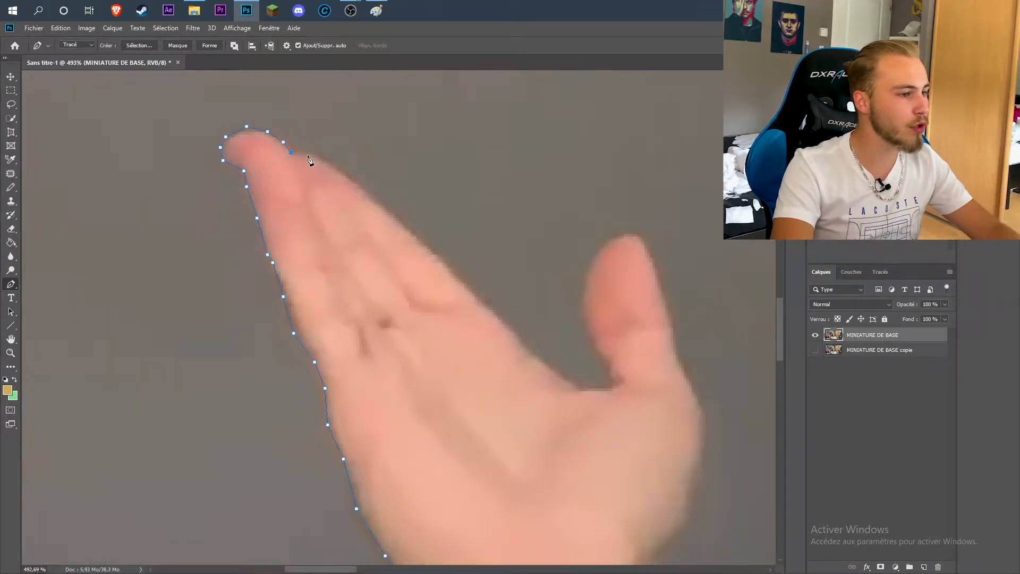
left_click(435, 251)
left_click(456, 275)
left_click(471, 291)
left_click(490, 309)
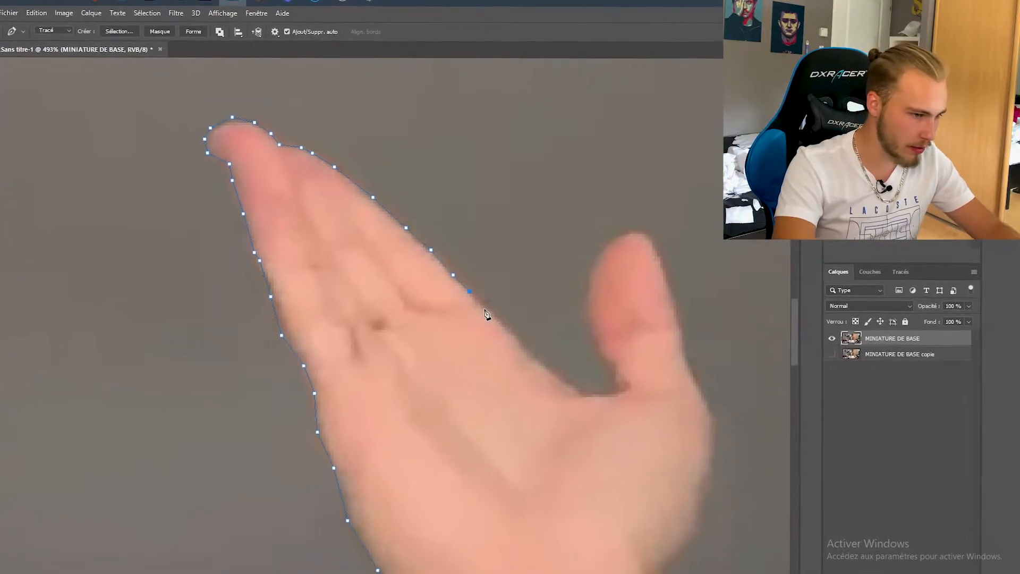
left_click(513, 333)
left_click(538, 371)
left_click(574, 395)
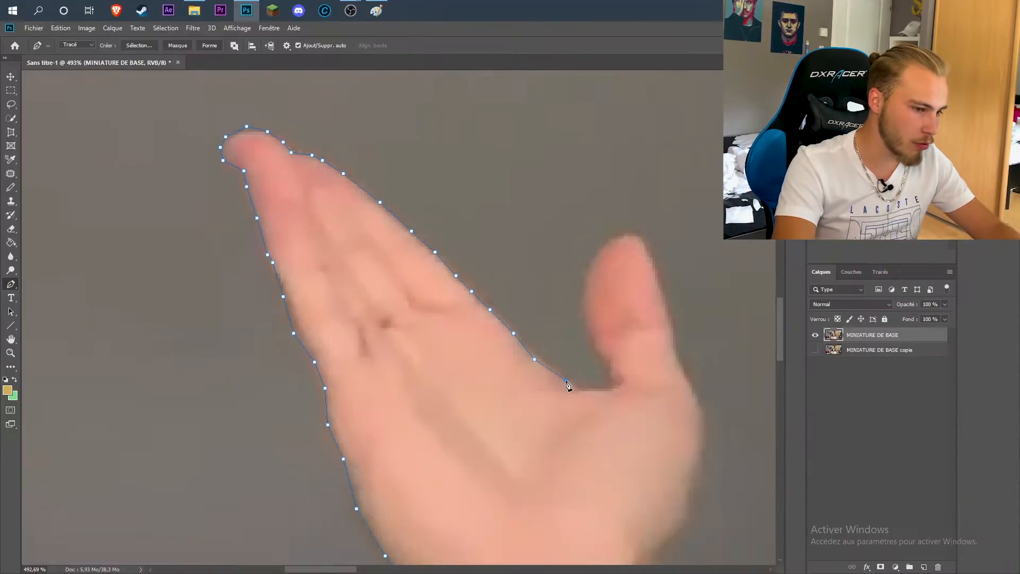
Carry the pen path around the thumb, inner arm, head and other shoulder, and close it along the shirt's hem.
scroll(589, 394, "up", 2)
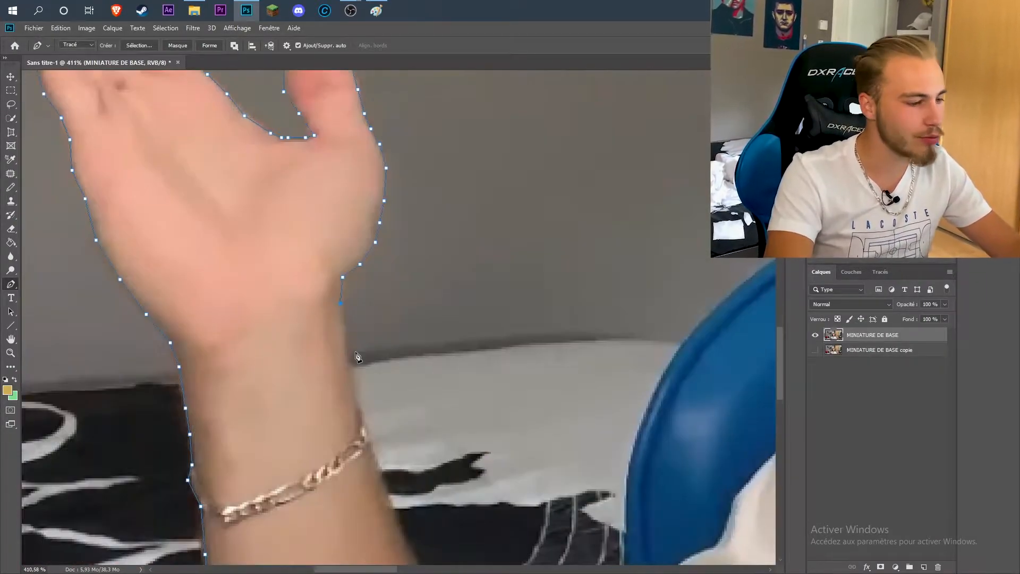
scroll(553, 396, "up", 1)
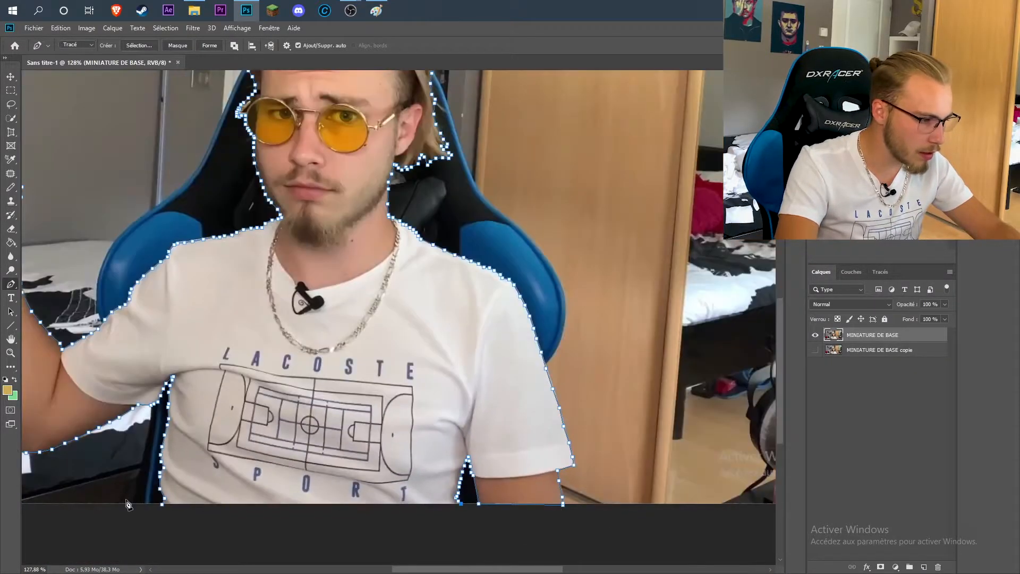
scroll(127, 503, "up", 2)
scroll(627, 393, "down", 4)
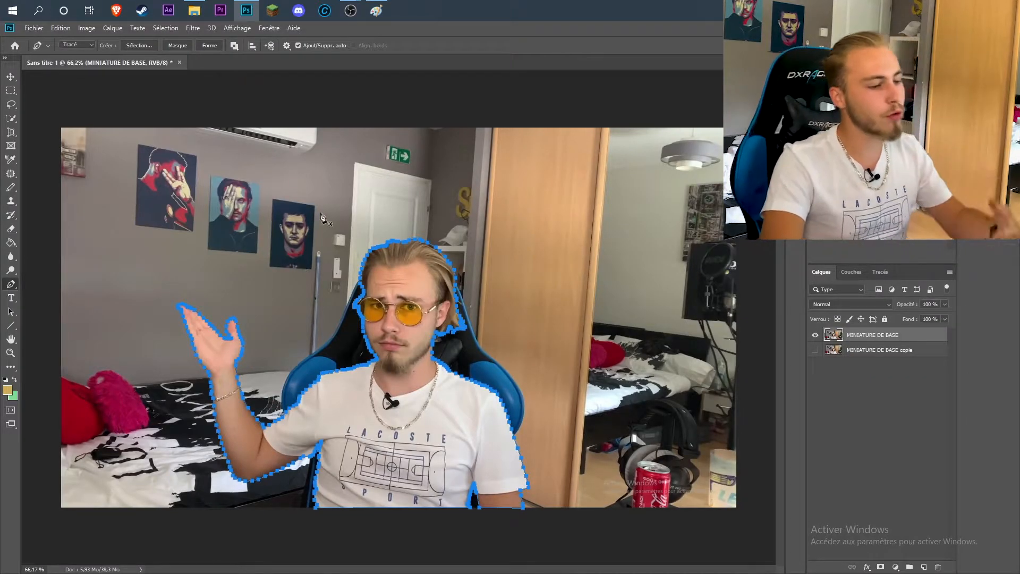
Create a vector mask from the path to cut the man out of the background, and leave the Pen tool.
right_click(396, 295)
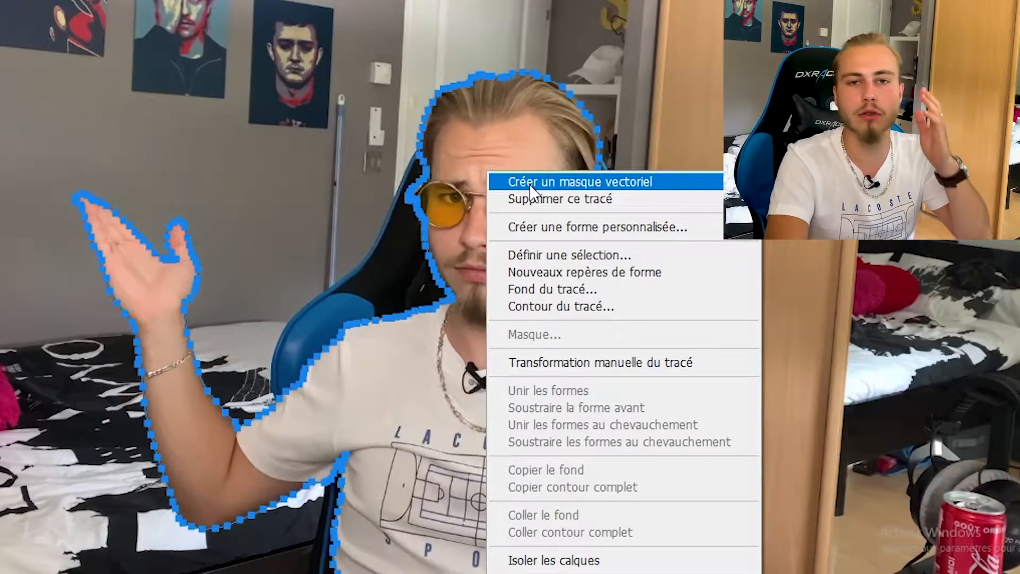
left_click(530, 183)
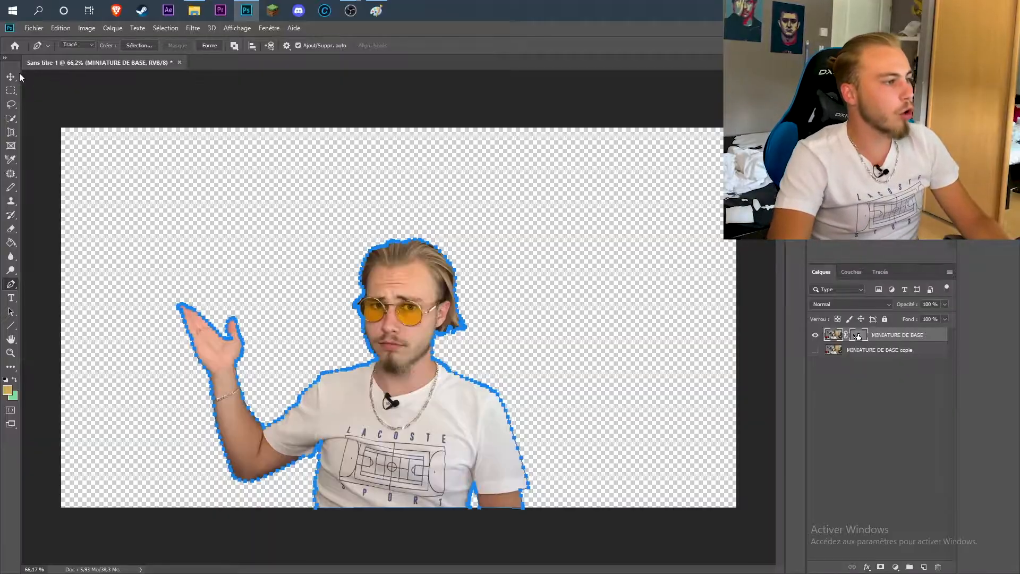
left_click(7, 77)
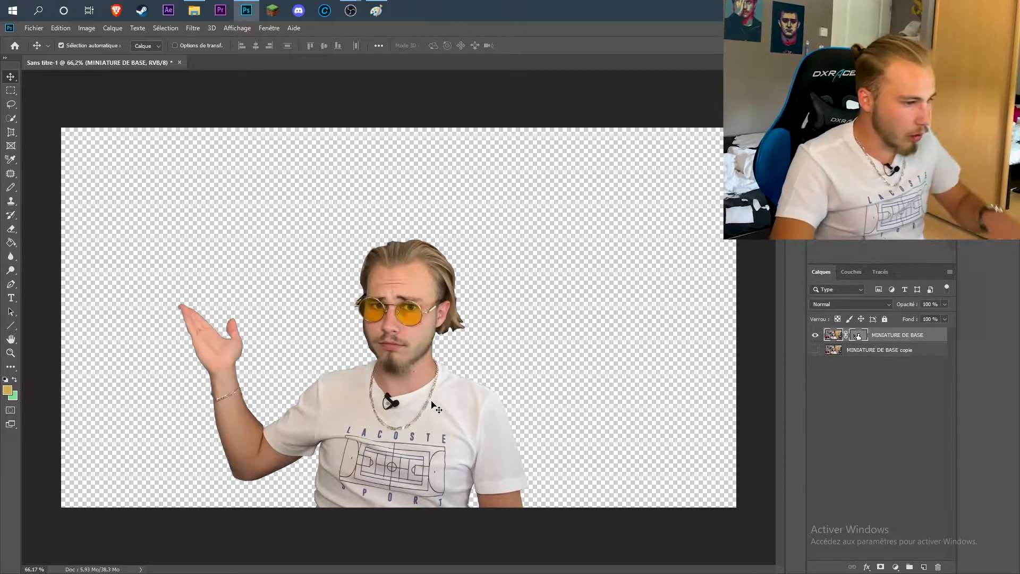
Choose the Eraser with a hard tip and reduce its size to about 5 px.
scroll(437, 368, "up", 8)
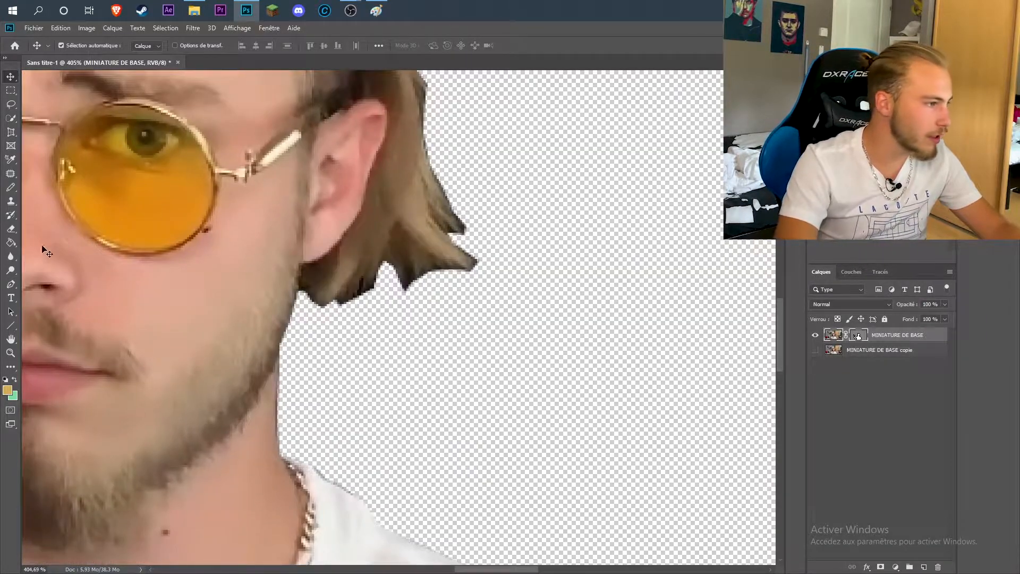
right_click(11, 227)
left_click(43, 229)
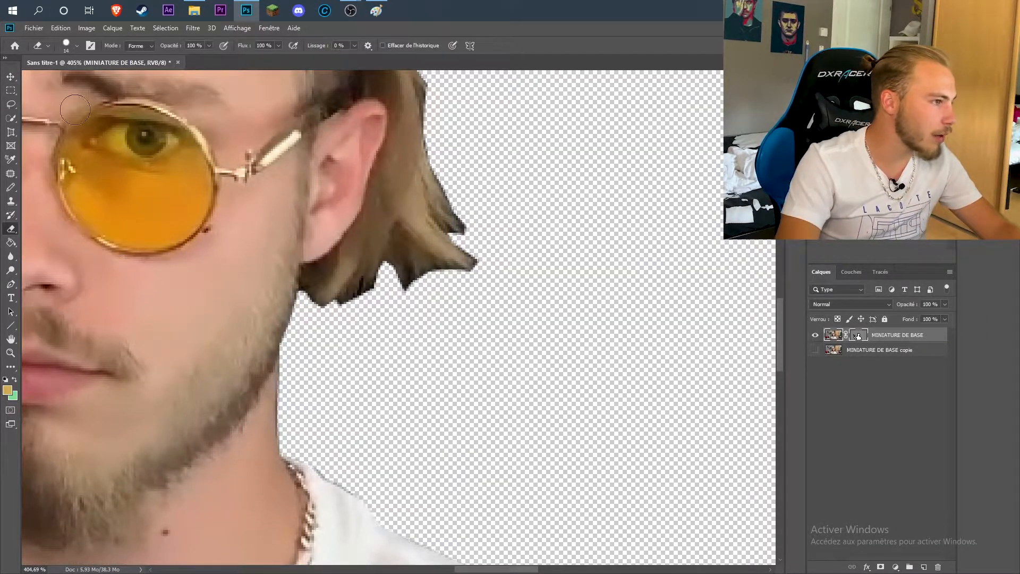
left_click(65, 46)
left_click_drag(65, 77, 61, 79)
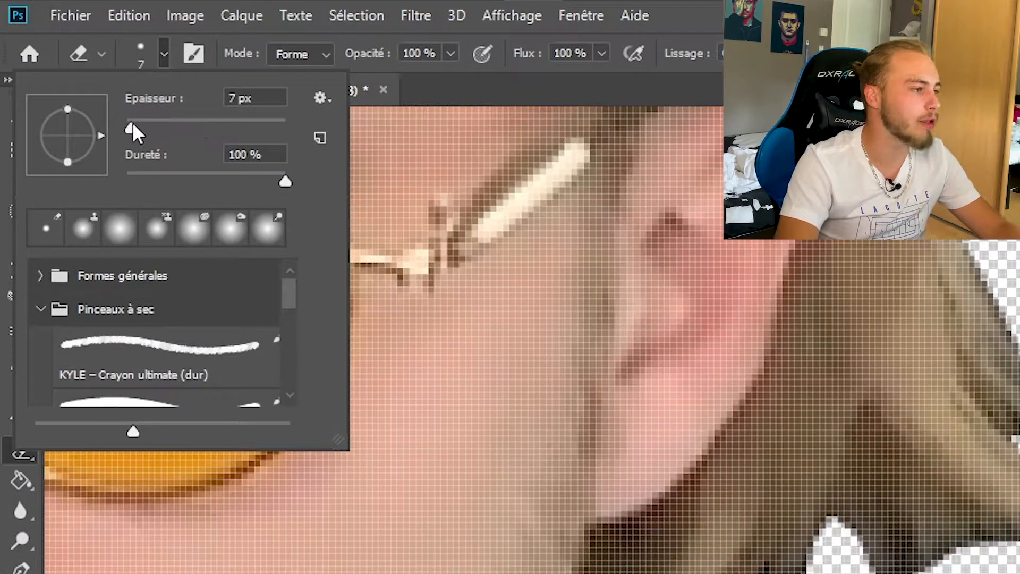
left_click_drag(132, 128, 868, 258)
left_click_drag(124, 123, 130, 131)
Erase the stray dark edge pixels from the hair tips beneath the ear and refine the face's outline.
left_click(383, 321)
scroll(387, 318, "up", 3)
mouse_move(398, 237)
left_mouse_down()
mouse_move(415, 275)
mouse_move(581, 245)
left_mouse_up()
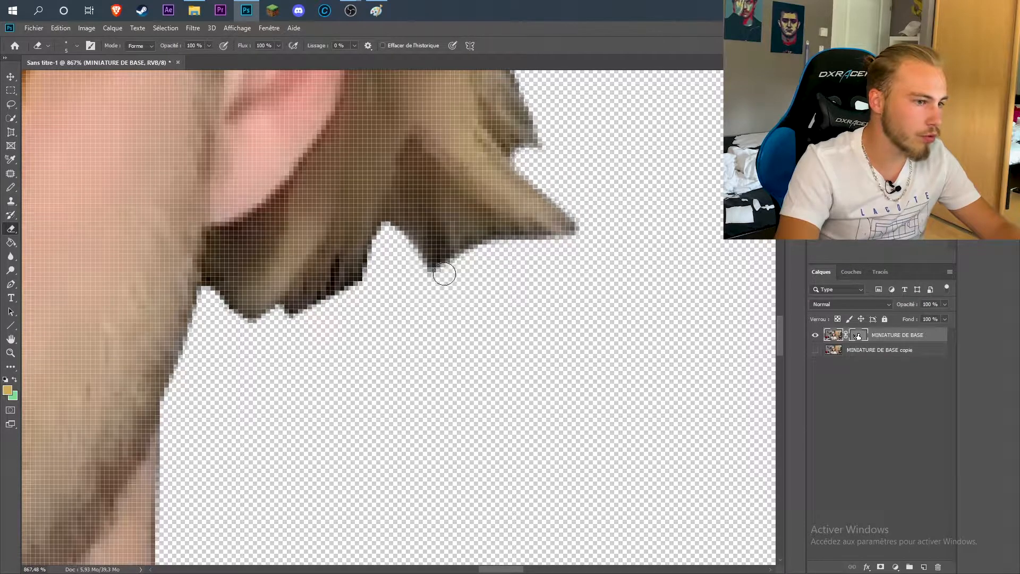
mouse_move(446, 274)
left_mouse_down()
mouse_move(377, 262)
mouse_move(340, 293)
left_mouse_up()
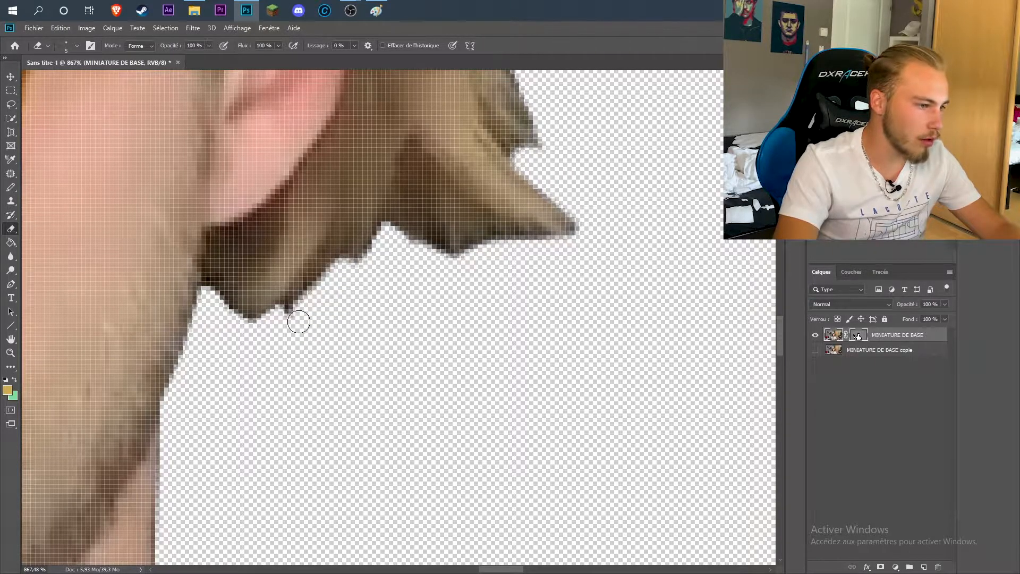
scroll(287, 321, "down", 4)
scroll(312, 202, "up", 4)
scroll(310, 310, "down", 5)
scroll(313, 324, "up", 5)
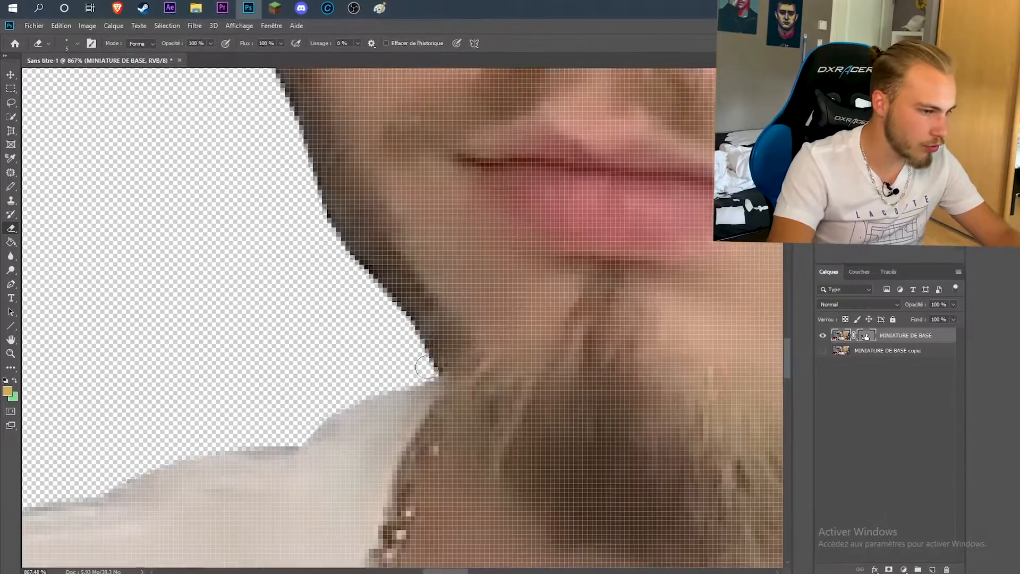
scroll(316, 327, "up", 3)
scroll(315, 326, "down", 6)
scroll(410, 289, "up", 4)
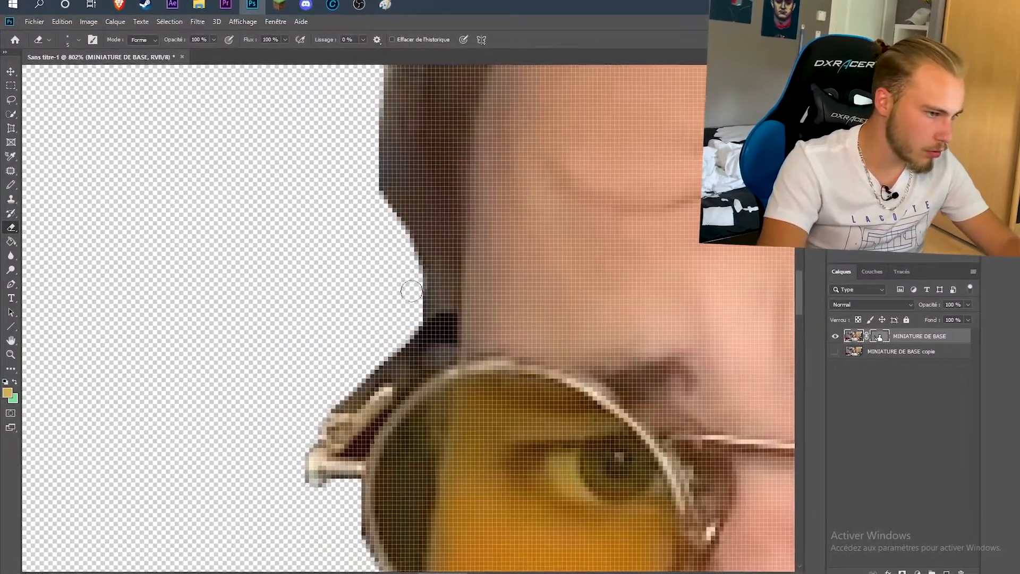
scroll(562, 248, "down", 4)
Reduce the eraser to 1 px and erase leftover background pixels along the cutout's edges.
scroll(571, 415, "up", 10)
key("bracketleft")
key("bracketleft")
key("bracketleft")
key("bracketleft")
left_click_drag(510, 345, 470, 295)
left_click_drag(632, 296, 738, 293)
left_click_drag(459, 318, 473, 260)
left_click_drag(419, 305, 359, 273)
scroll(349, 270, "down", 6)
scroll(295, 283, "up", 5)
mouse_move(390, 331)
left_mouse_down()
mouse_move(447, 199)
mouse_move(409, 271)
mouse_move(393, 258)
mouse_move(423, 366)
left_mouse_up()
scroll(423, 368, "down", 4)
Erase the remaining background fringe around the raised hand, including the gap between the fingers and thumb.
scroll(462, 281, "up", 6)
left_click_drag(443, 277, 227, 483)
scroll(228, 482, "down", 8)
scroll(340, 478, "up", 8)
left_click_drag(462, 210, 372, 262)
scroll(372, 262, "down", 8)
scroll(151, 254, "up", 8)
scroll(340, 424, "down", 4)
scroll(415, 425, "up", 4)
left_click_drag(425, 431, 398, 439)
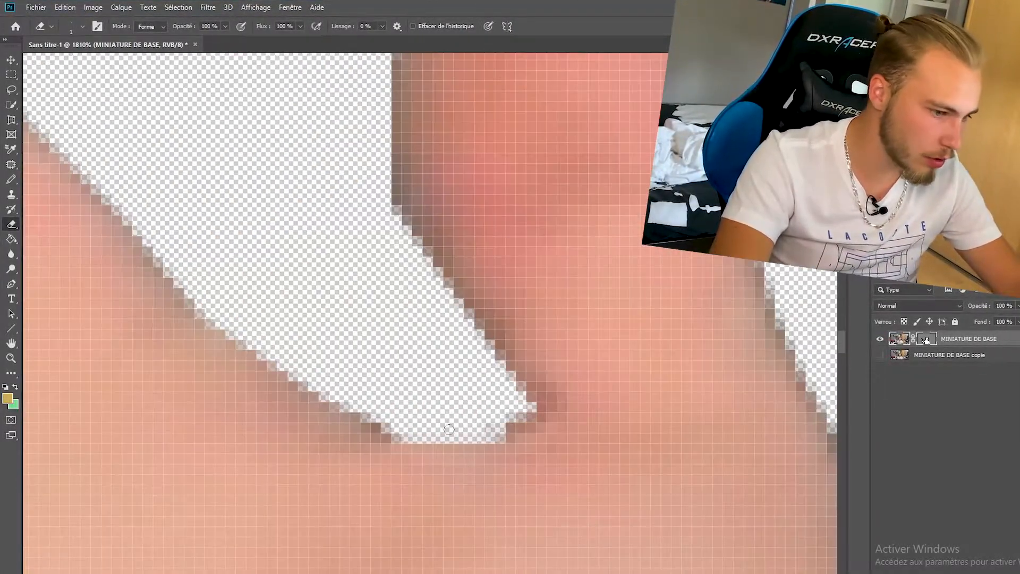
scroll(495, 286, "down", 6)
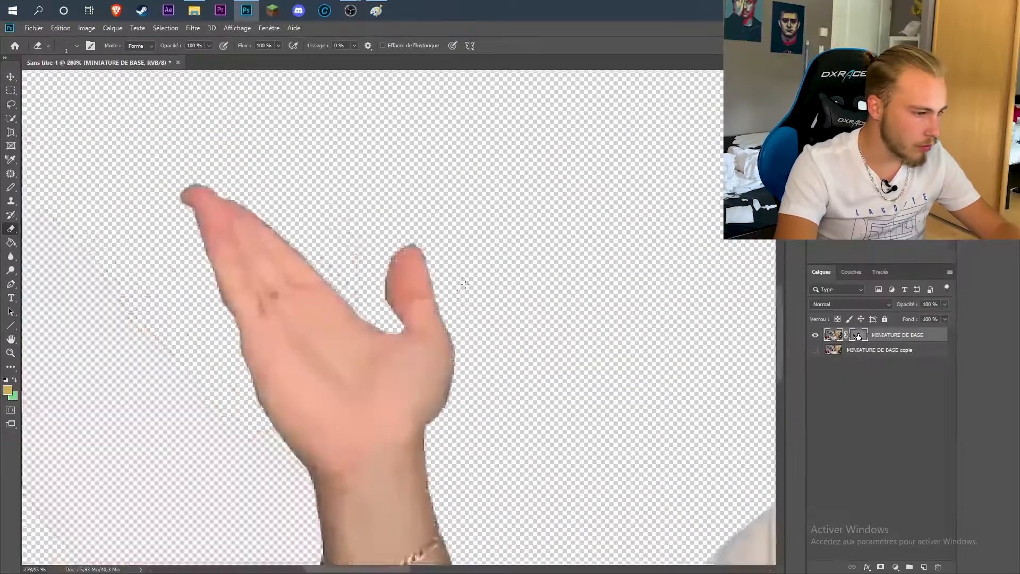
scroll(464, 285, "down", 5)
scroll(396, 452, "up", 5)
scroll(420, 478, "down", 7)
scroll(402, 442, "up", 4)
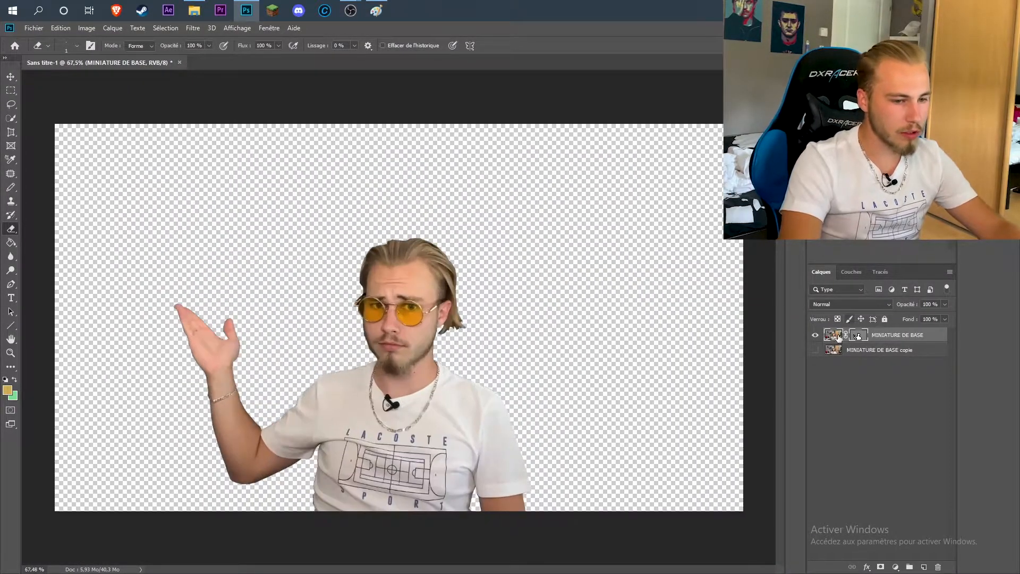
Show and select the MINIATURE DE BASE copie layer and apply a Gaussian Blur with a radius of 4.3 pixels.
left_click(816, 350)
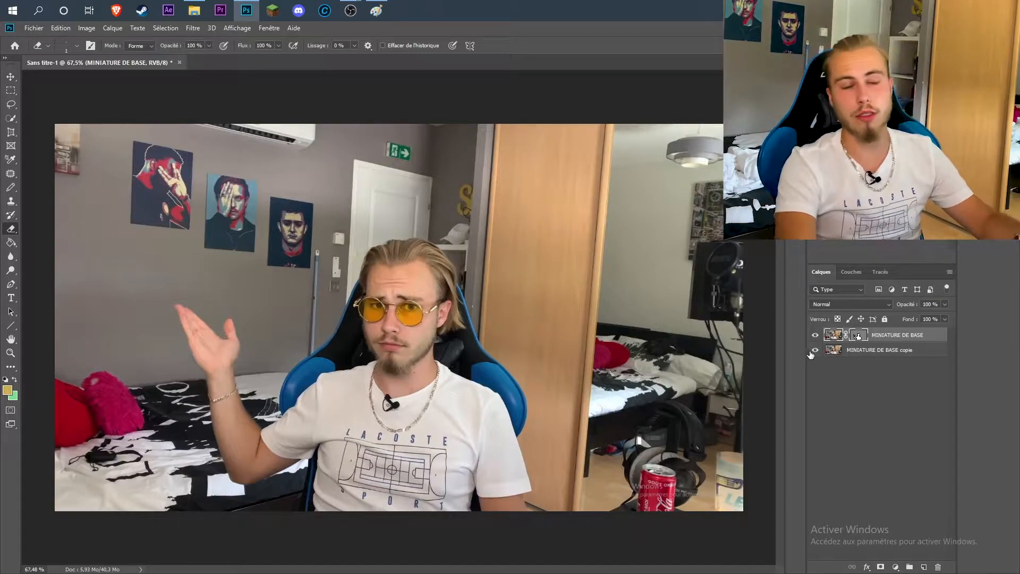
left_click(876, 350)
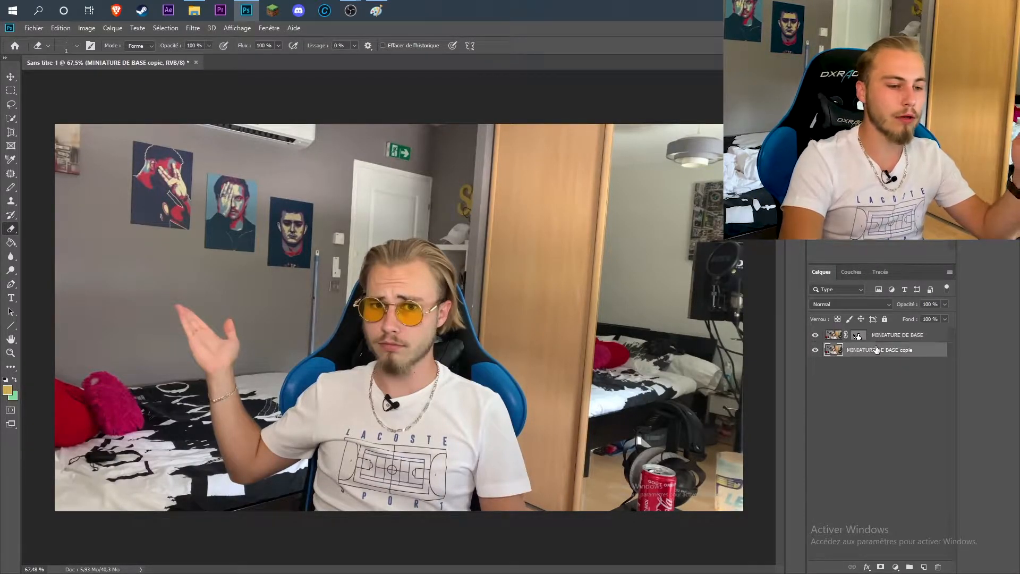
left_click(193, 30)
left_click(903, 360)
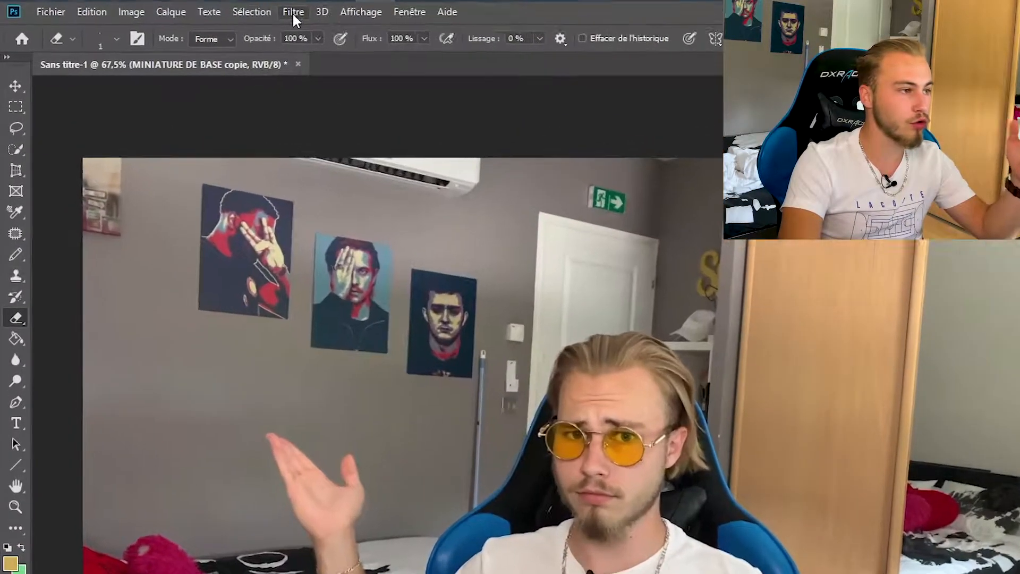
left_click(193, 28)
mouse_move(239, 179)
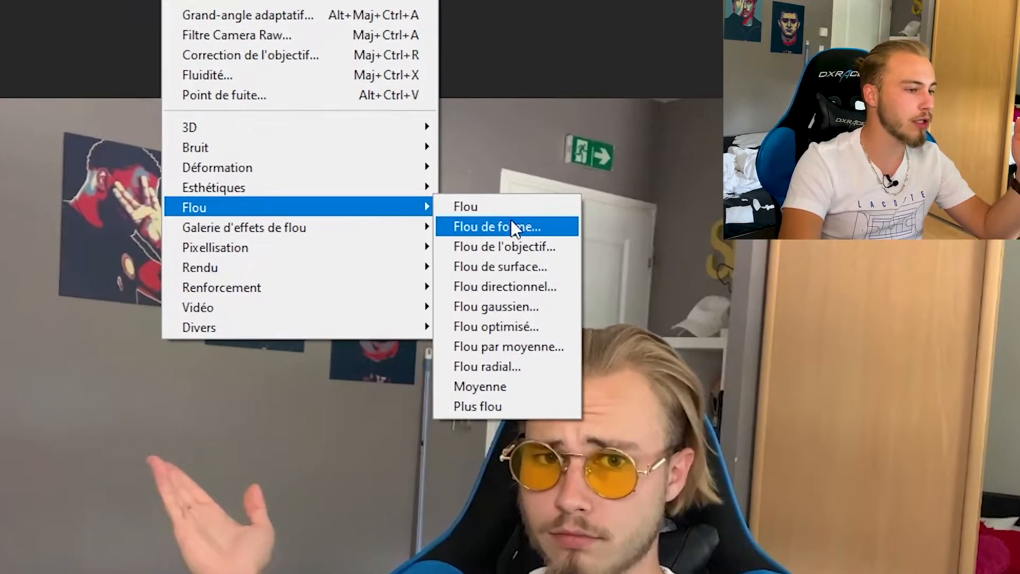
left_click(537, 306)
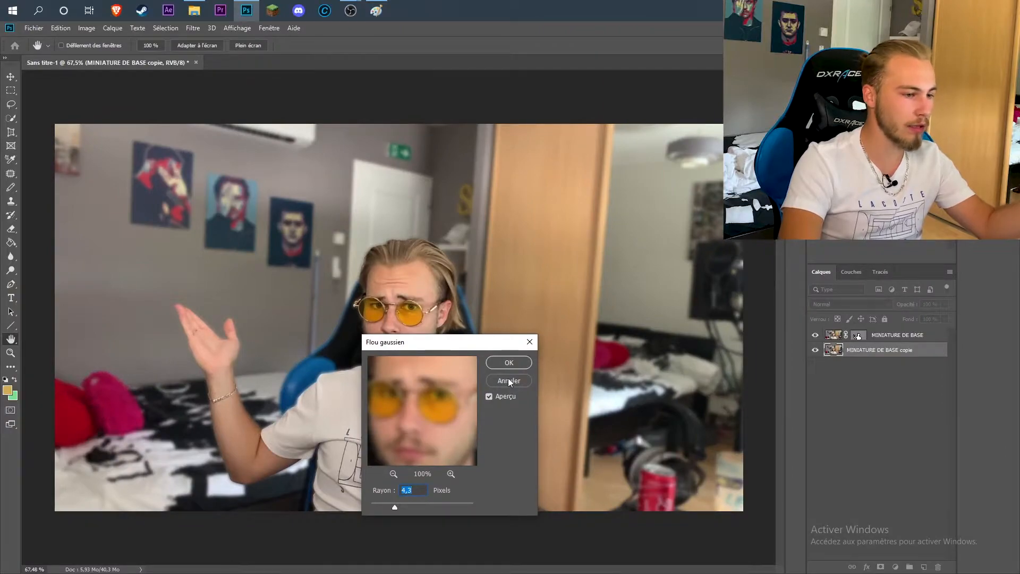
left_click(509, 363)
Compare the blurred background with and without the cutout layer and inspect the composite.
left_click(811, 336)
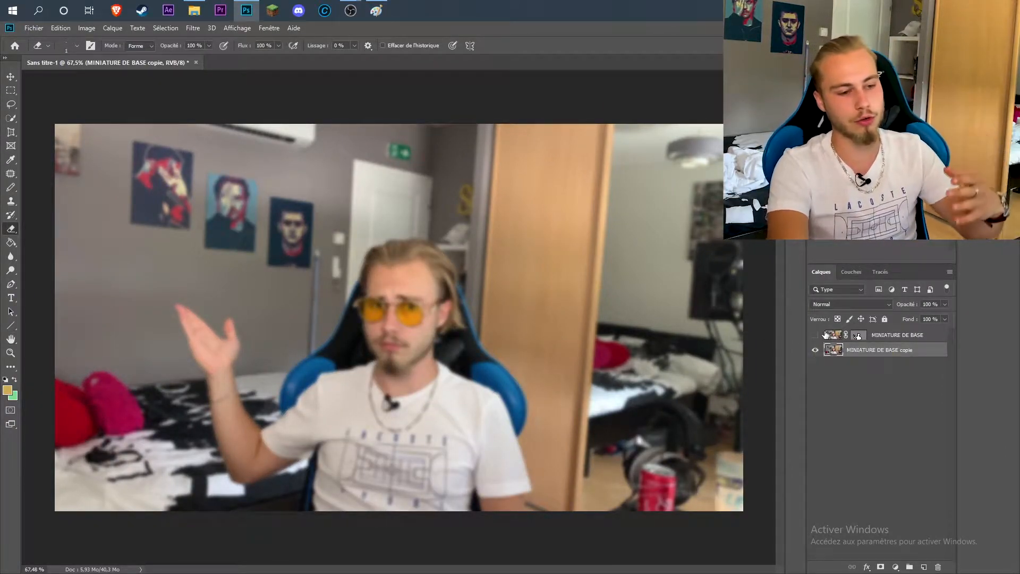
left_click(816, 335)
scroll(372, 319, "down", 6)
scroll(366, 324, "up", 10)
scroll(312, 287, "down", 7)
scroll(312, 287, "up", 4)
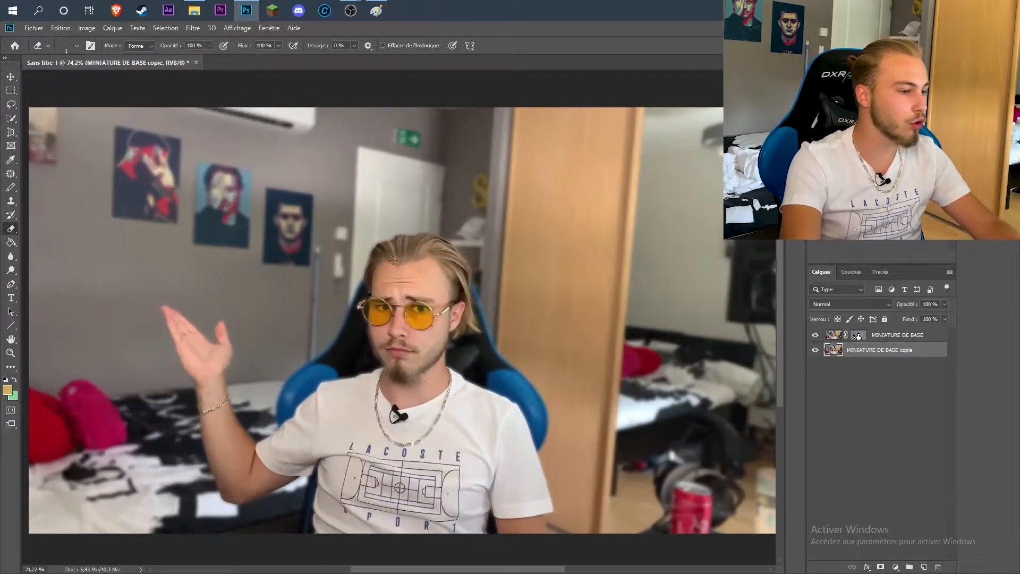
Hide the blurred background layer while keeping the cutout layer shown.
left_click(815, 335)
left_click(815, 349)
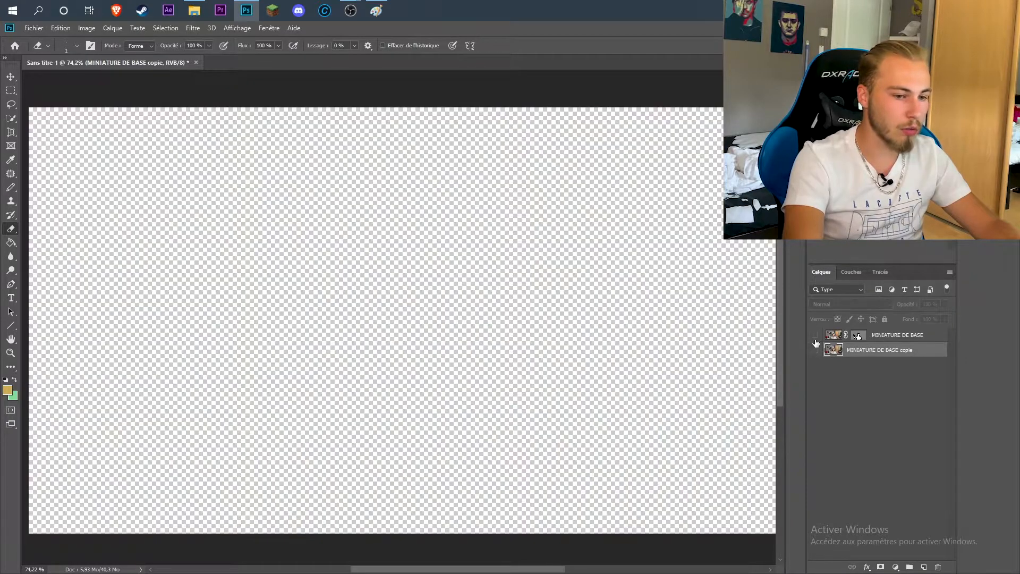
left_click(816, 333)
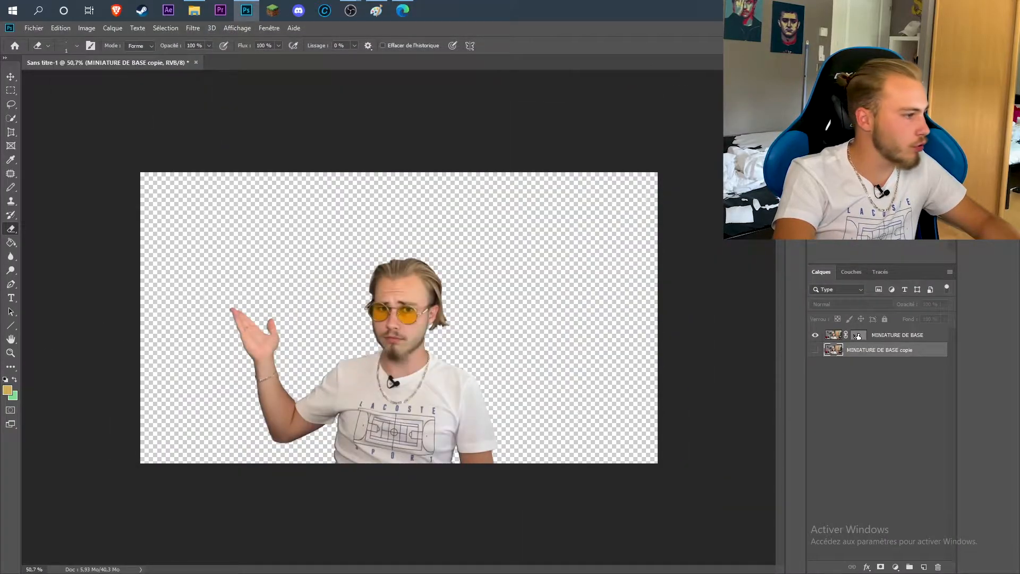
Resize and position the placed laptop image on the canvas behind the man's raised hand and commit its placement.
left_click_drag(187, 373, 260, 276)
left_click_drag(438, 345, 589, 446)
mouse_move(483, 368)
left_mouse_down()
mouse_move(265, 275)
mouse_move(312, 272)
left_mouse_up()
key("Return")
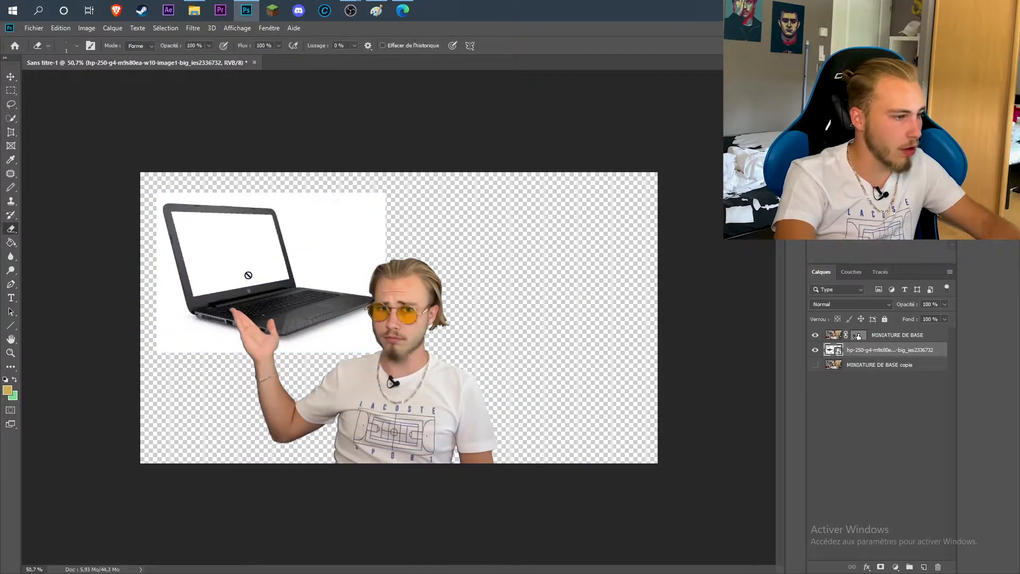
key("v")
Choose the Magic Eraser for the laptop layer and rasterize its smart object.
scroll(133, 321, "up", 12)
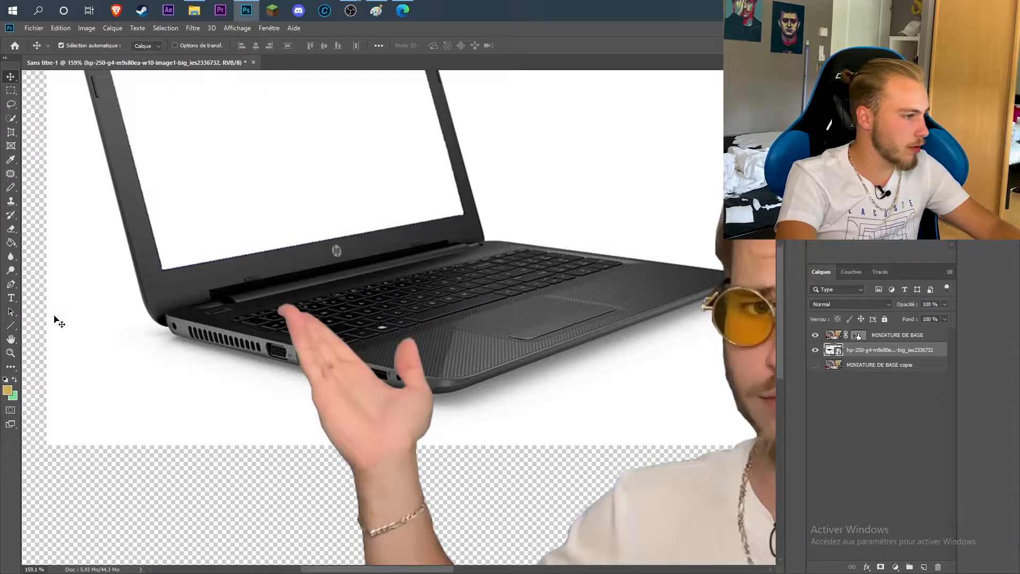
scroll(53, 314, "up", 3)
scroll(45, 307, "up", 1)
right_click(11, 233)
left_click(53, 248)
key("z")
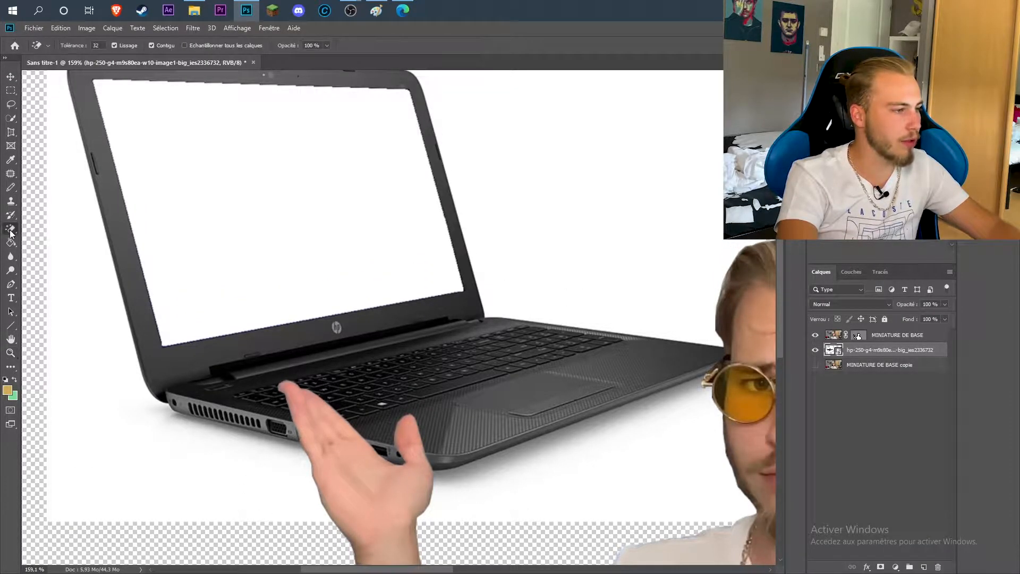
right_click(11, 233)
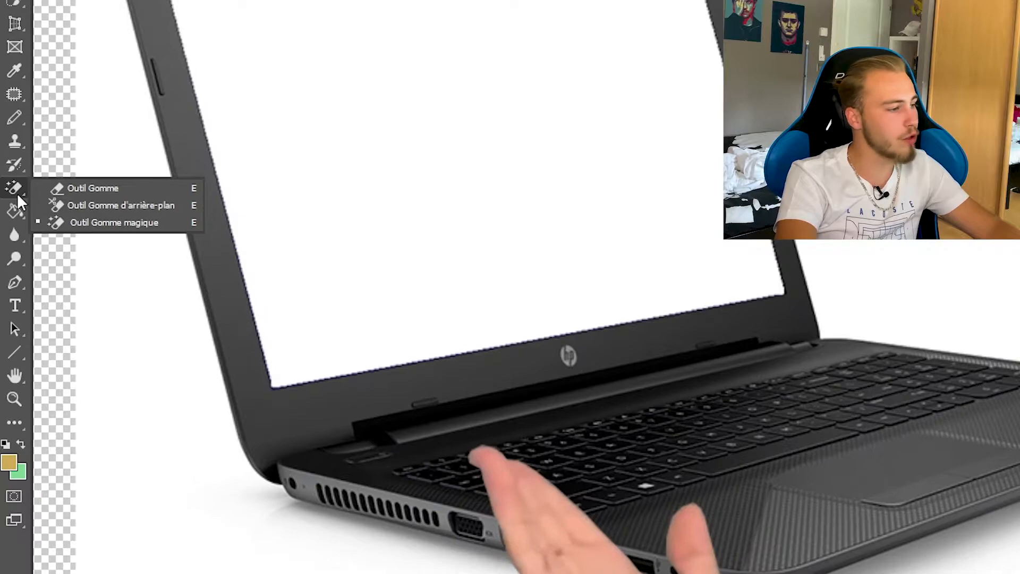
left_click(137, 225)
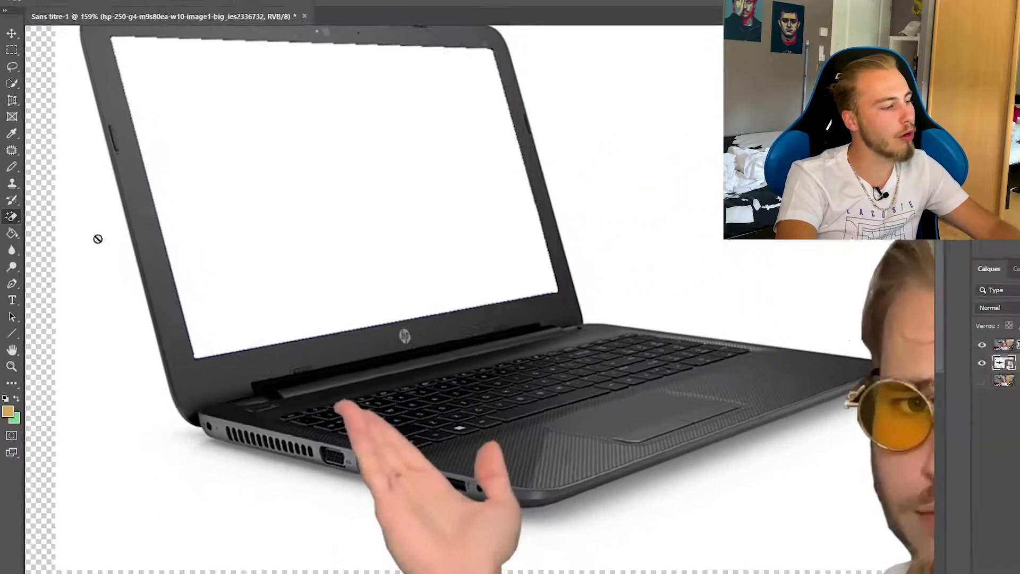
left_click(136, 271)
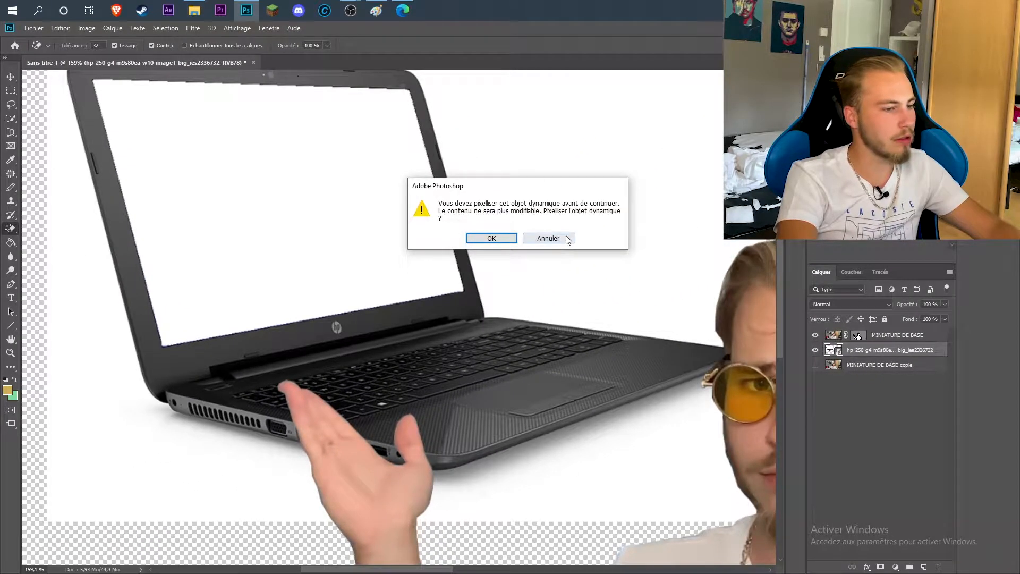
left_click(492, 238)
Erase the white background around the laptop and inside its screen with the cutout layer hidden, then show the cutout again.
scroll(445, 275, "down", 3)
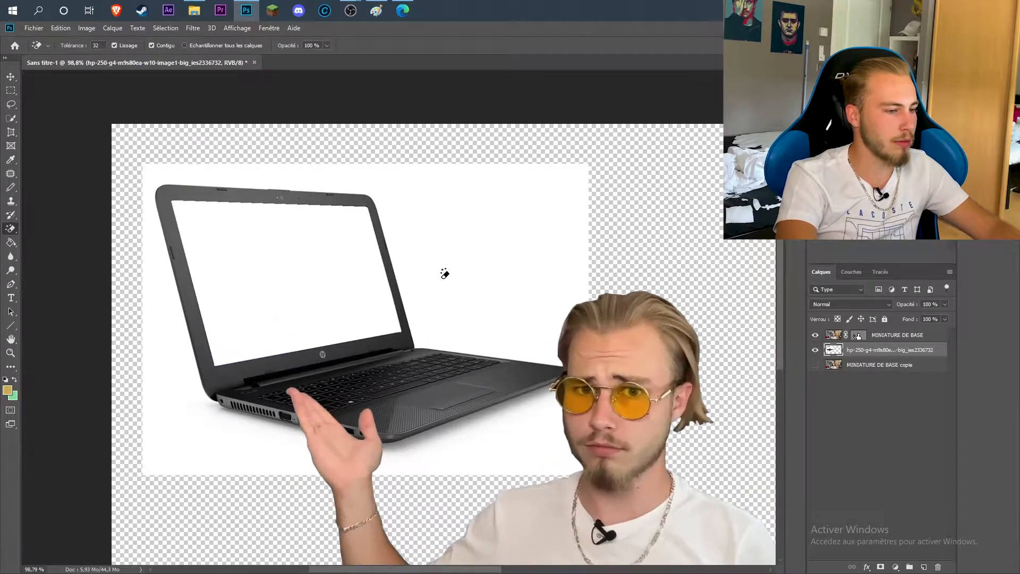
scroll(445, 274, "up", 1)
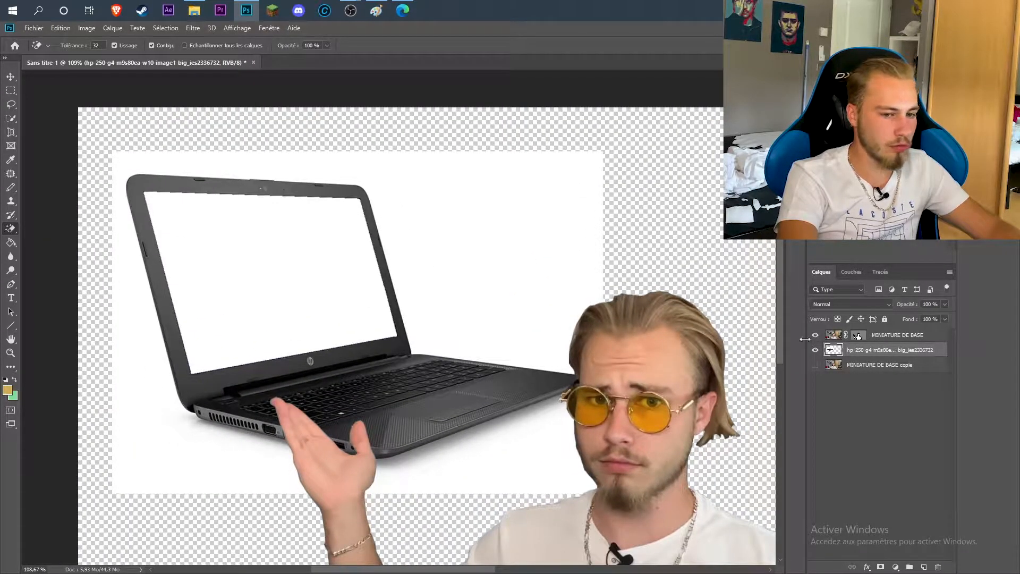
left_click(814, 335)
scroll(467, 326, "down", 1)
scroll(467, 308, "up", 1)
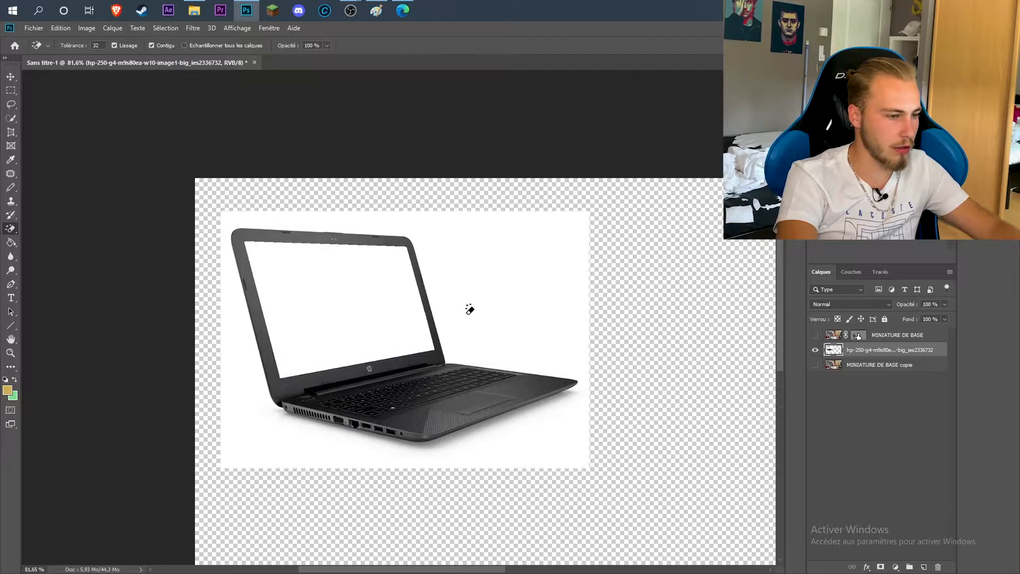
left_click(485, 291)
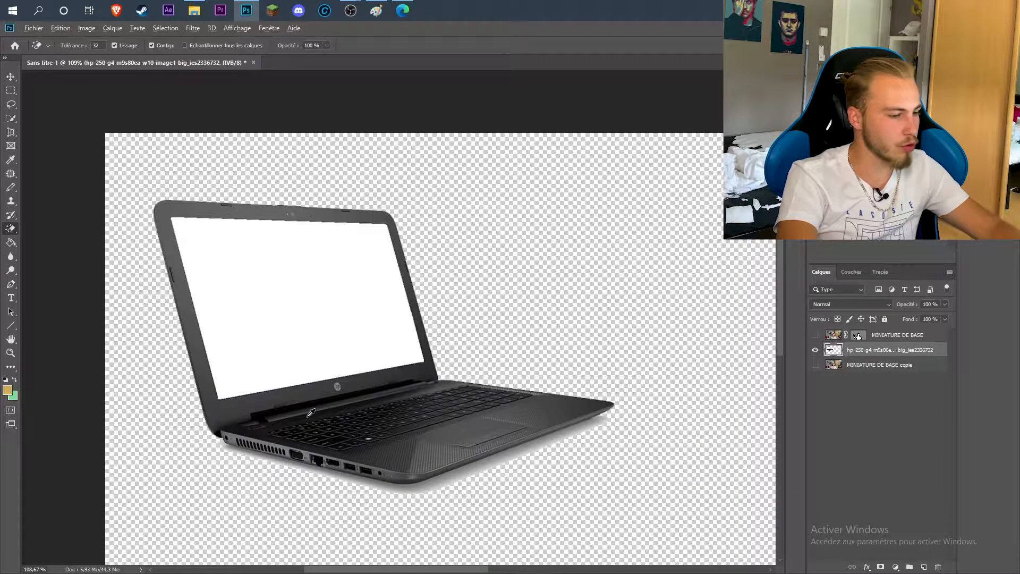
left_click(294, 291)
scroll(241, 254, "up", 1)
scroll(341, 228, "up", 1)
scroll(524, 383, "down", 3)
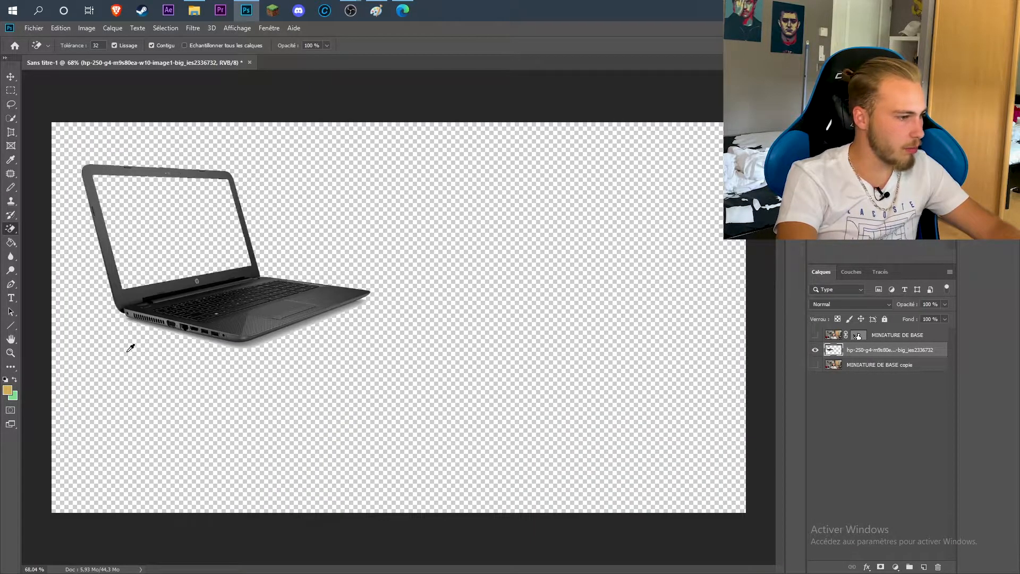
left_click(814, 334)
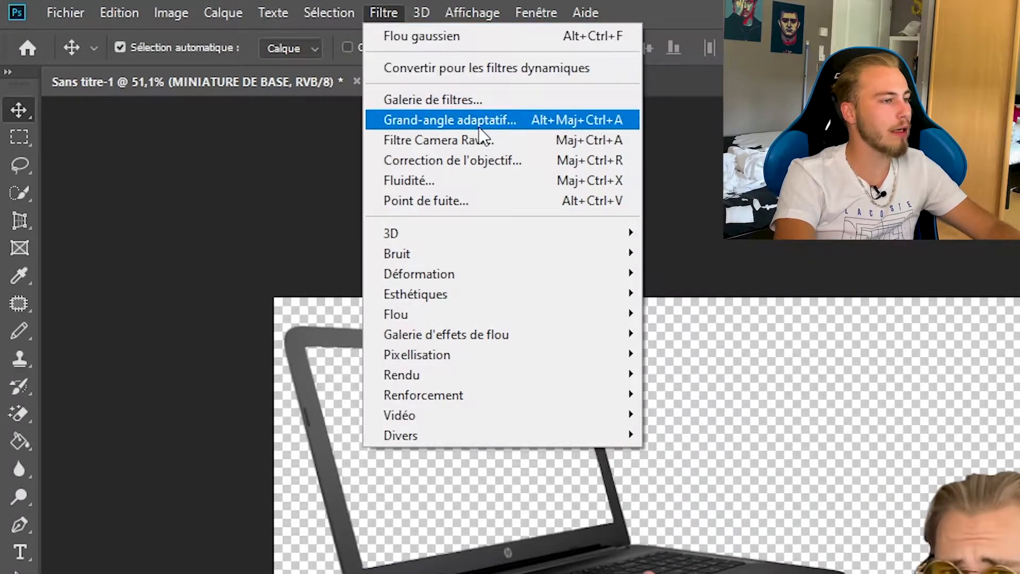
Apply Camera Raw to the cutout: exposure -0.16, contrast +7, highlights -1, shadows +36, whites +8, blacks -16, vibrance +18, saturation +12.
left_click(486, 140)
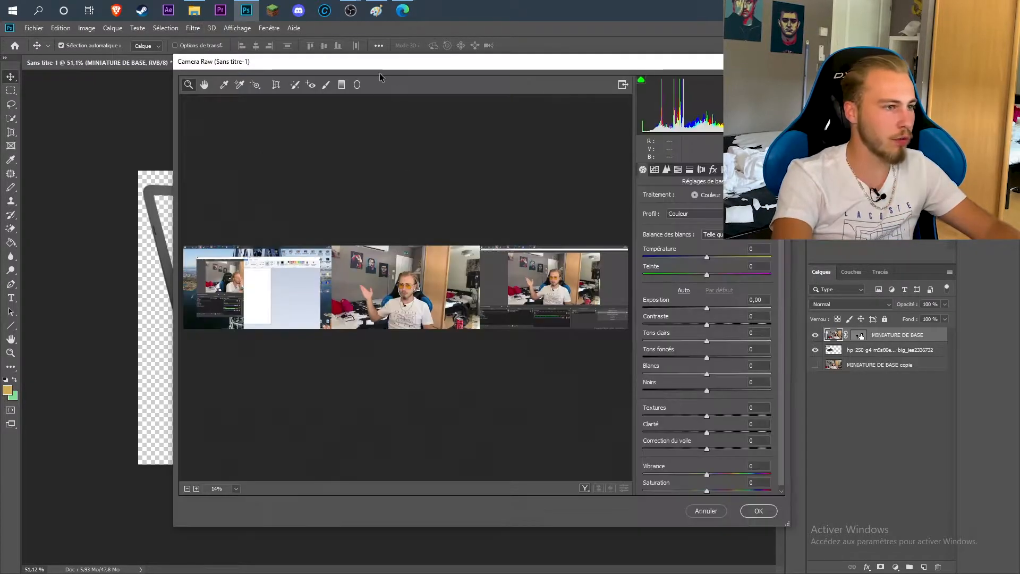
left_click_drag(256, 62, 524, 56)
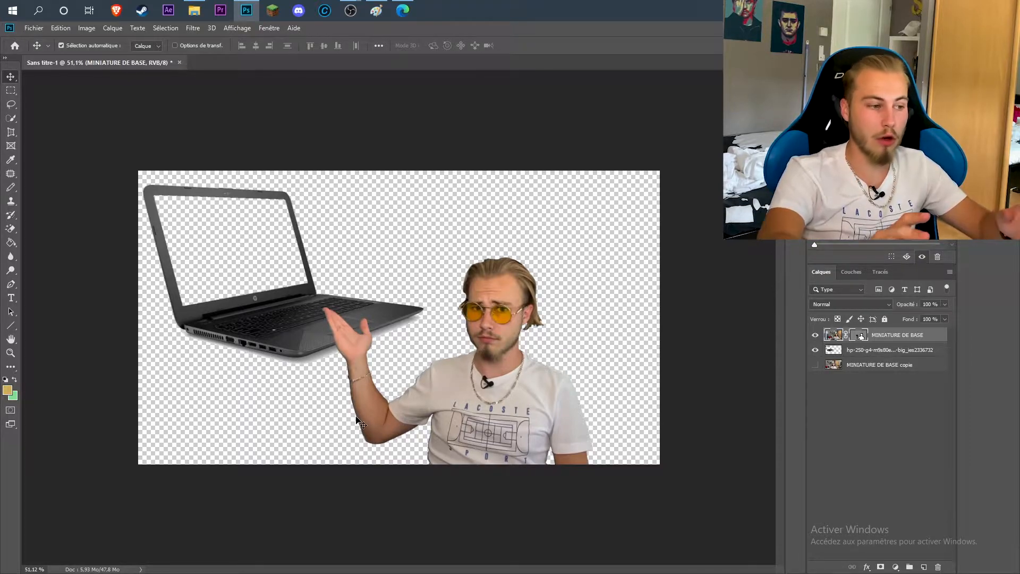
scroll(409, 364, "up", 3)
left_click(193, 27)
left_click(230, 92)
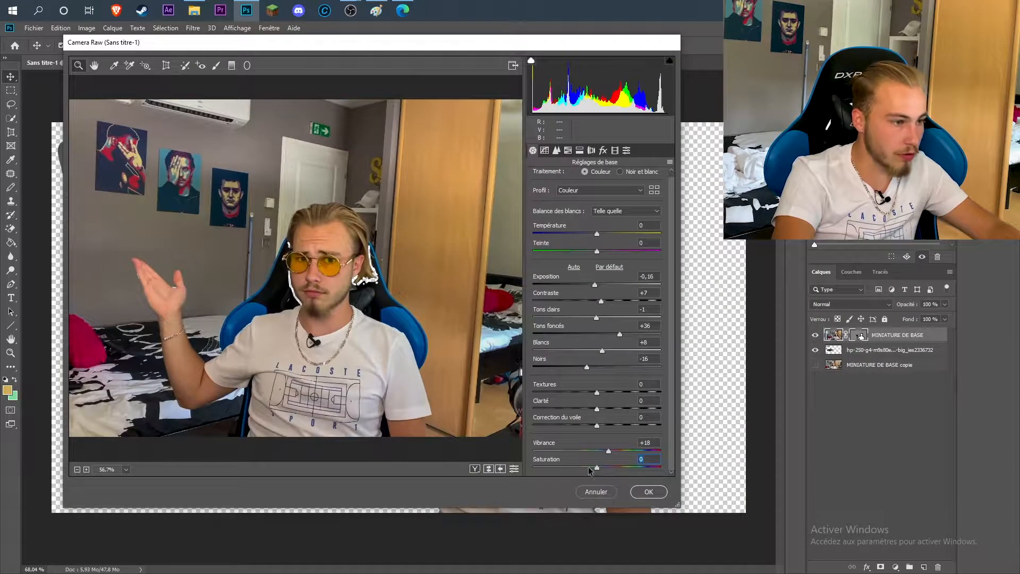
mouse_move(589, 470)
left_mouse_down()
mouse_move(534, 471)
mouse_move(605, 477)
left_mouse_up()
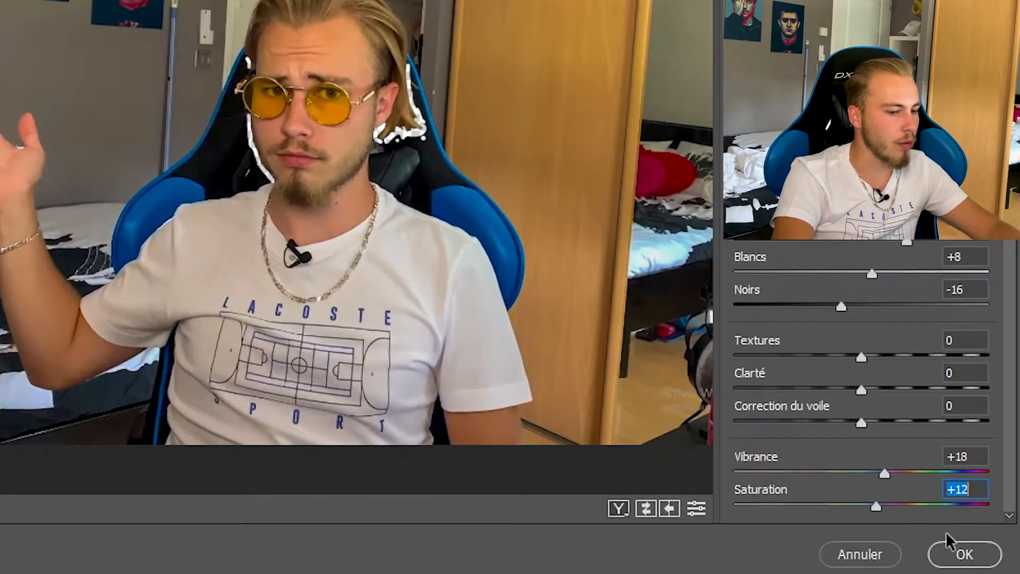
left_click(964, 555)
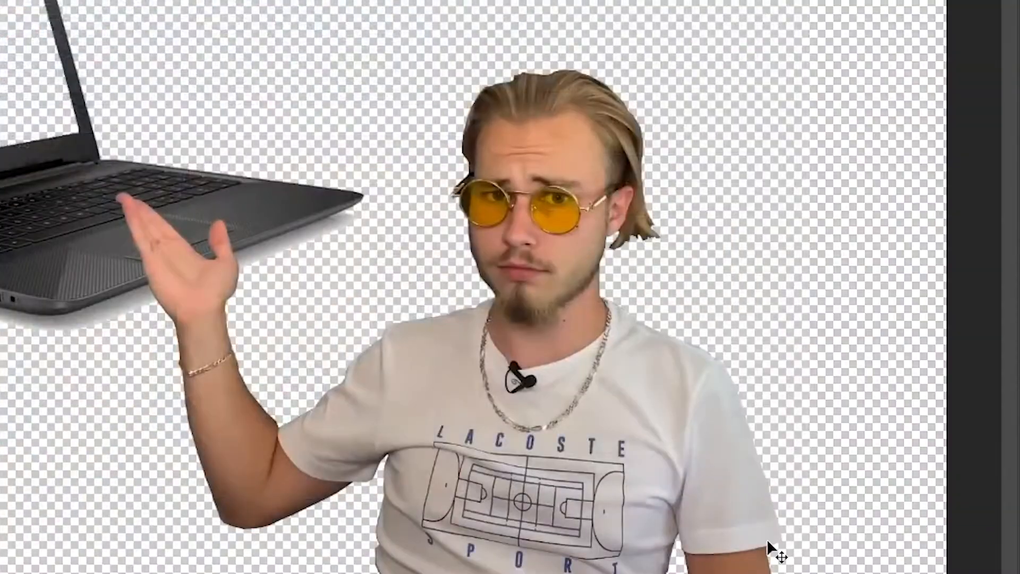
key("alt+space")
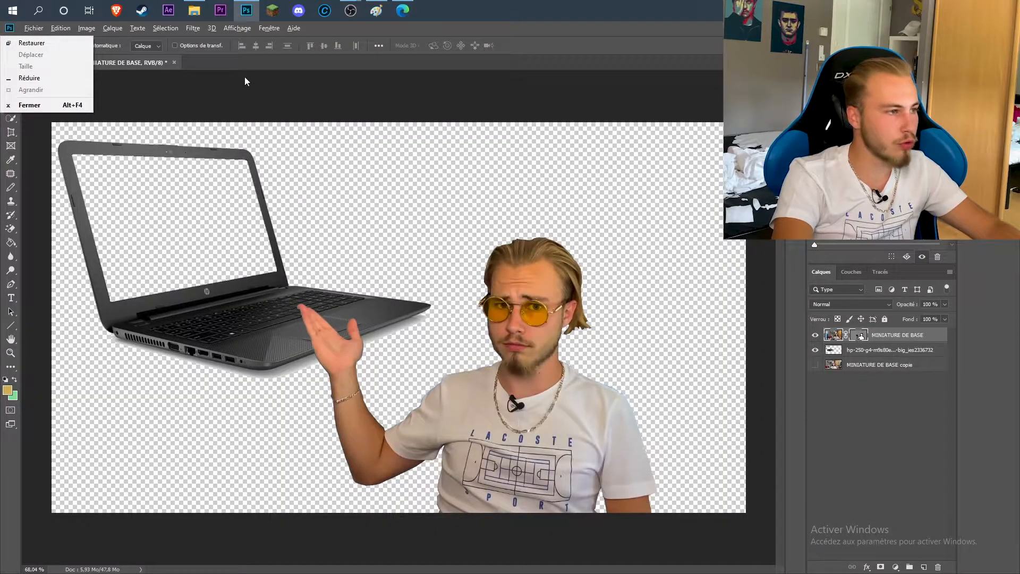
key("Escape")
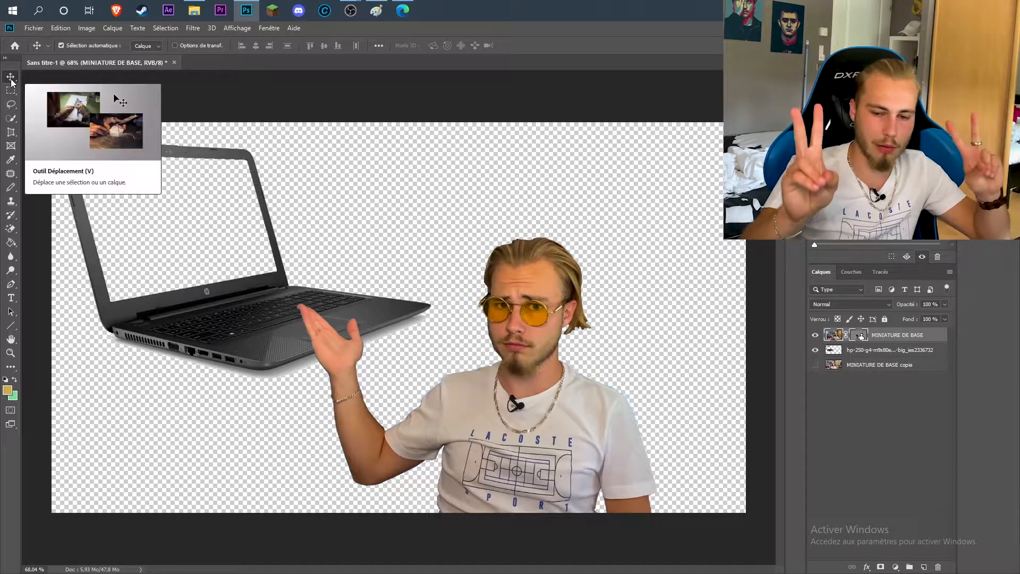
scroll(420, 235, "down", 6)
scroll(353, 362, "up", 9)
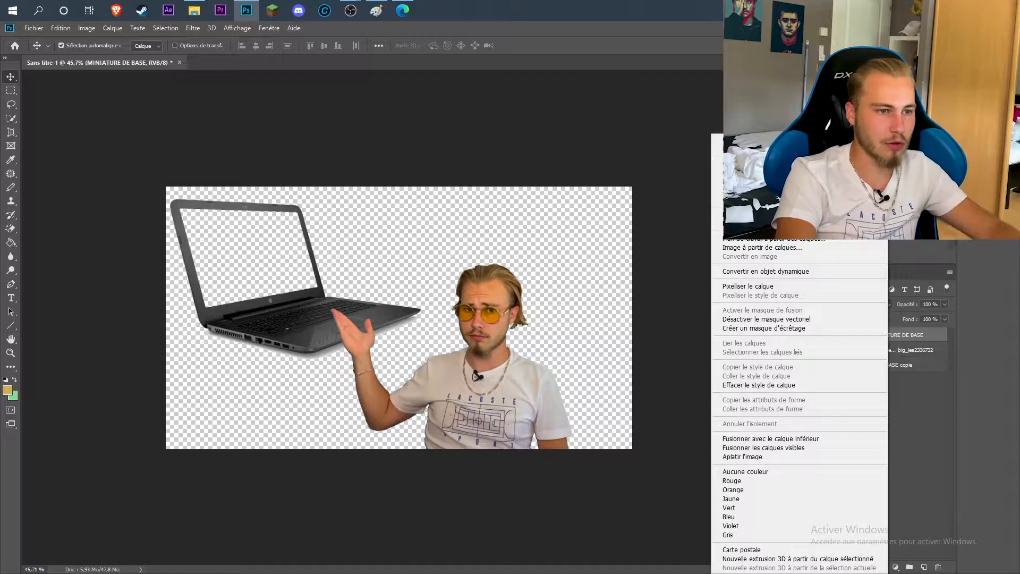
Duplicate the MINIATURE DE BASE cutout layer and move the copy over the laptop.
left_click(754, 181)
key("Return")
left_click_drag(467, 404, 350, 353)
Scale the duplicated cutout down to about 48% and place it over the laptop's screen.
key("ctrl+t")
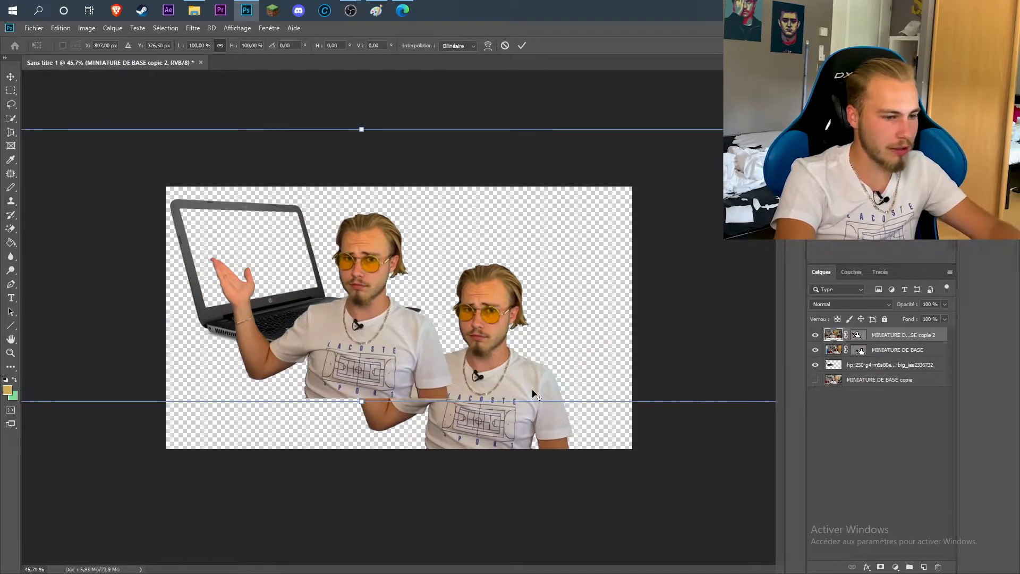
scroll(533, 395, "down", 7)
left_click_drag(602, 342, 410, 287)
left_click_drag(274, 291, 364, 313)
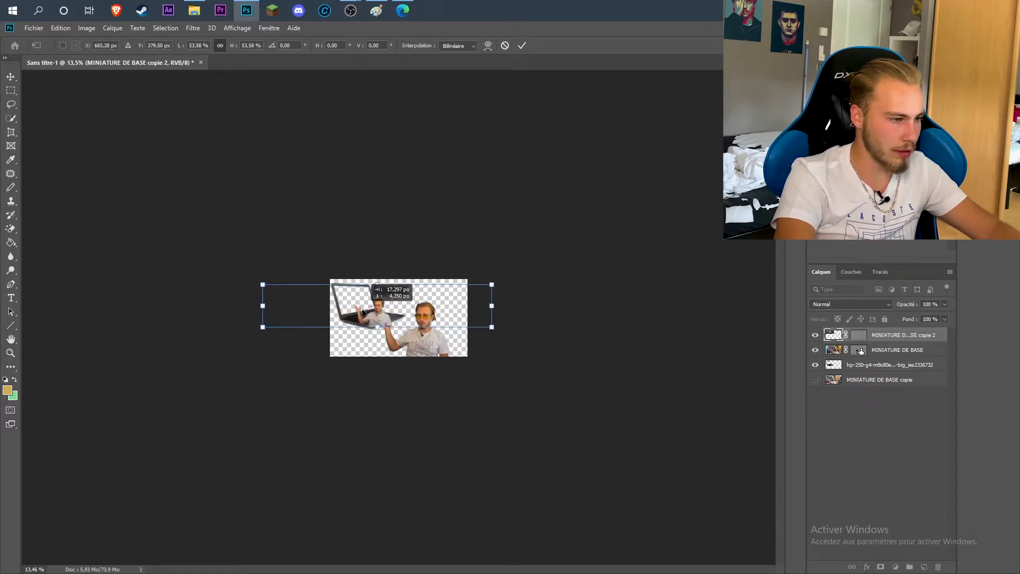
left_click_drag(493, 329, 364, 307)
scroll(364, 307, "up", 13)
scroll(225, 278, "down", 1)
left_click_drag(229, 250, 765, 355)
left_click_drag(414, 314, 271, 255)
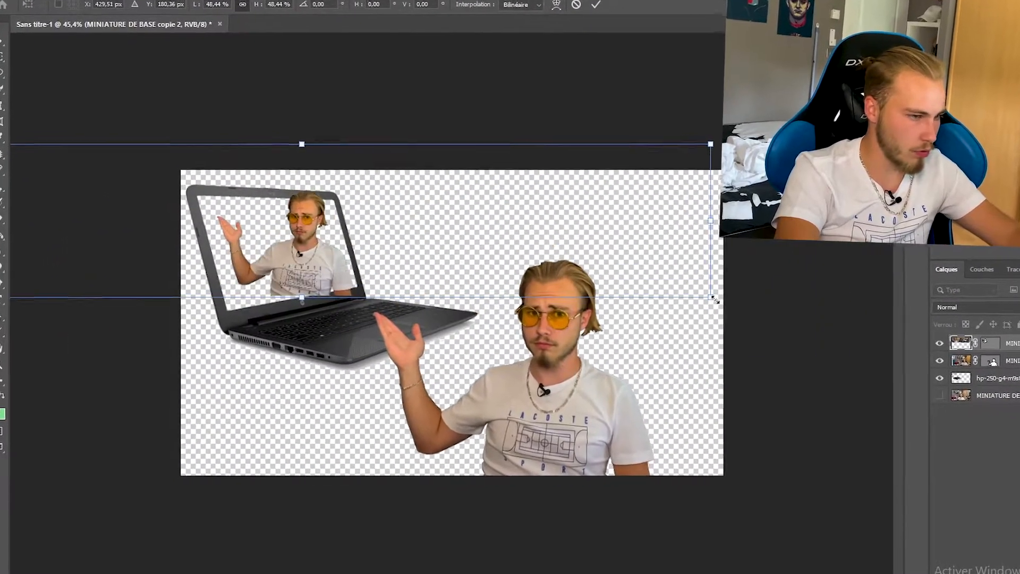
Rotate the small cutout slightly to match the laptop screen's tilt and refine its position against the lower bezel.
left_click_drag(621, 296, 522, 280)
left_click_drag(499, 289, 498, 229)
left_click_drag(636, 195, 765, 192)
left_click_drag(318, 239, 314, 266)
left_click_drag(579, 281, 578, 297)
mouse_move(306, 239)
left_mouse_down()
mouse_move(307, 232)
mouse_move(298, 241)
left_mouse_up()
key("Return")
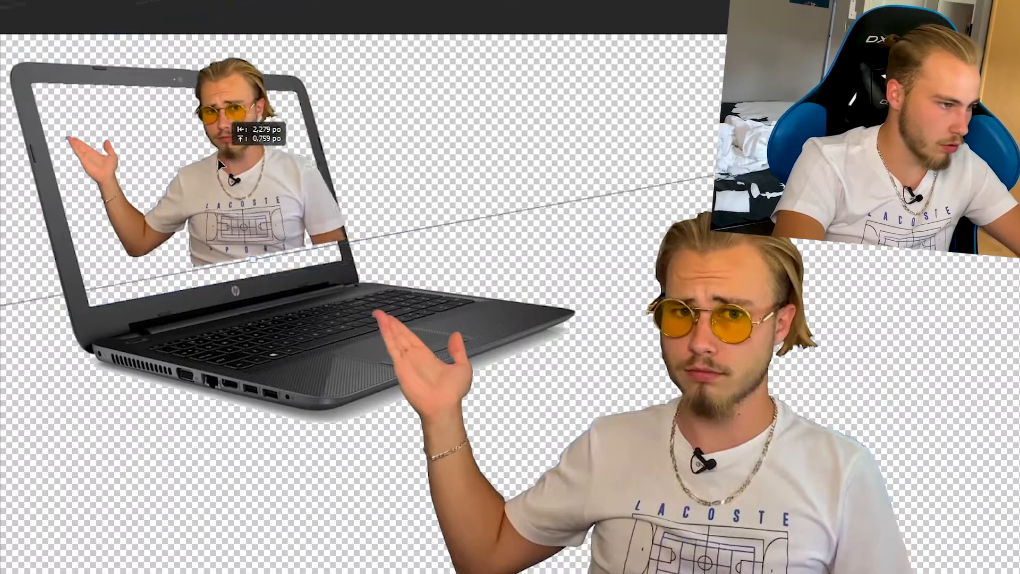
Scale the small cutout down further to about 93% and reposition it inside the laptop's screen frame.
scroll(227, 226, "down", 4)
key("ctrl+t")
left_click_drag(298, 178, 258, 177)
left_click_drag(781, 366, 708, 340)
scroll(218, 204, "up", 14)
left_click_drag(237, 231, 246, 242)
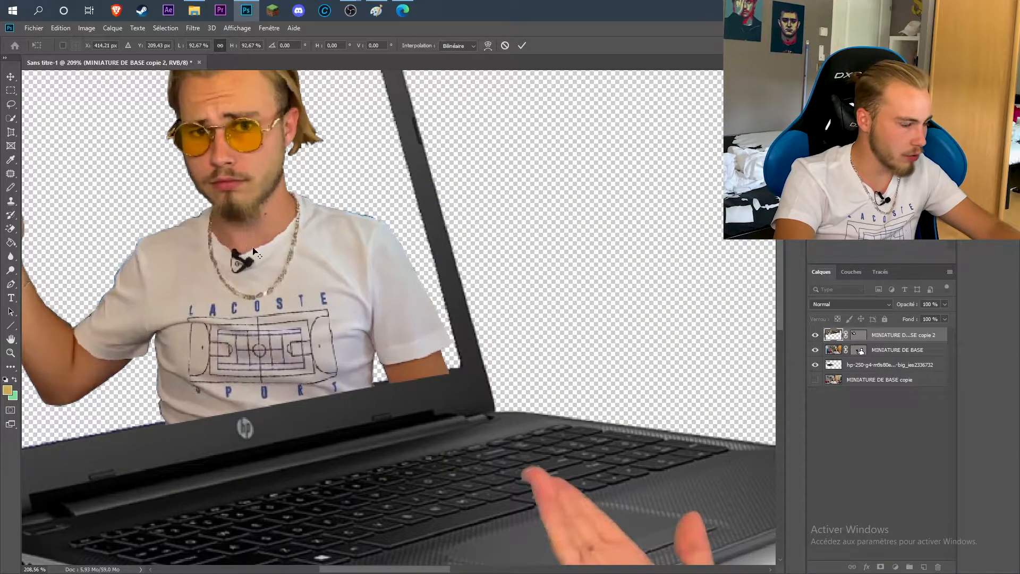
scroll(381, 287, "down", 5)
scroll(381, 287, "down", 3)
key("Return")
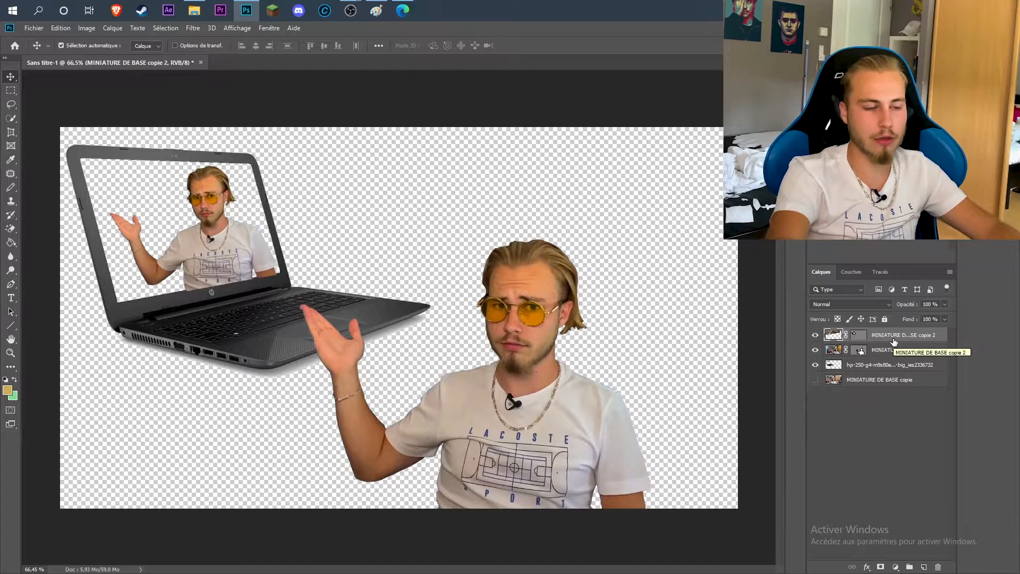
Move the MINIATURE DE BASE copie 2 layer beneath the laptop layer and check the overlap by toggling the laptop's visibility.
left_click_drag(897, 337, 894, 372)
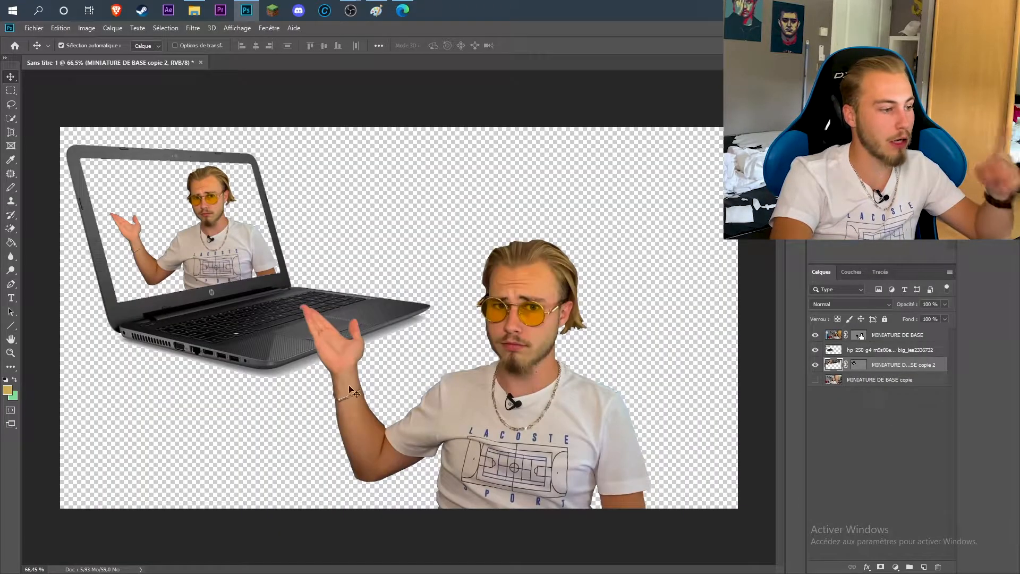
scroll(212, 260, "up", 5)
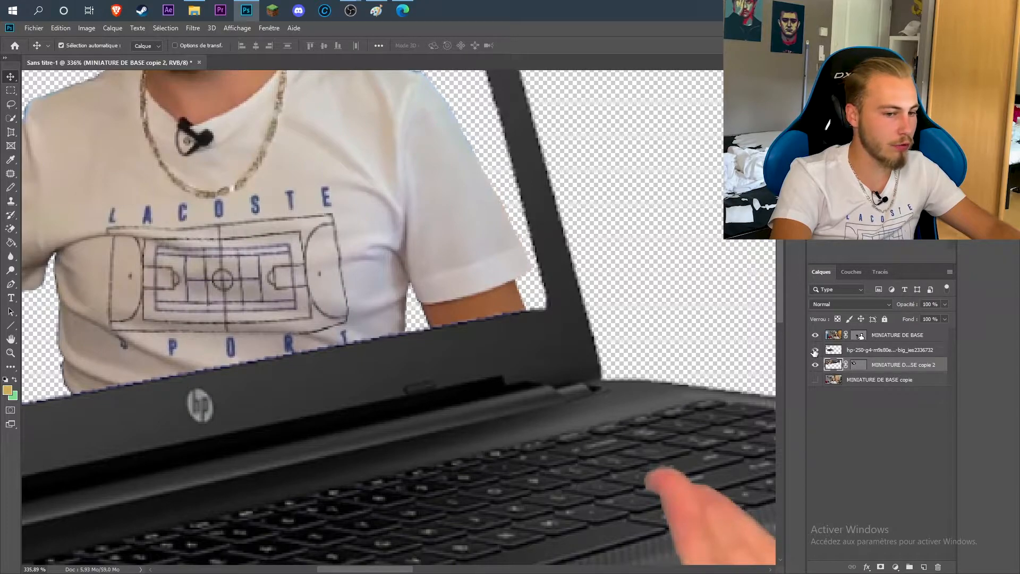
left_click(815, 350)
left_click(814, 350)
Choose the Eraser for the small cutout's sleeve edge and set its size to 2 px.
left_click_drag(249, 281, 354, 552)
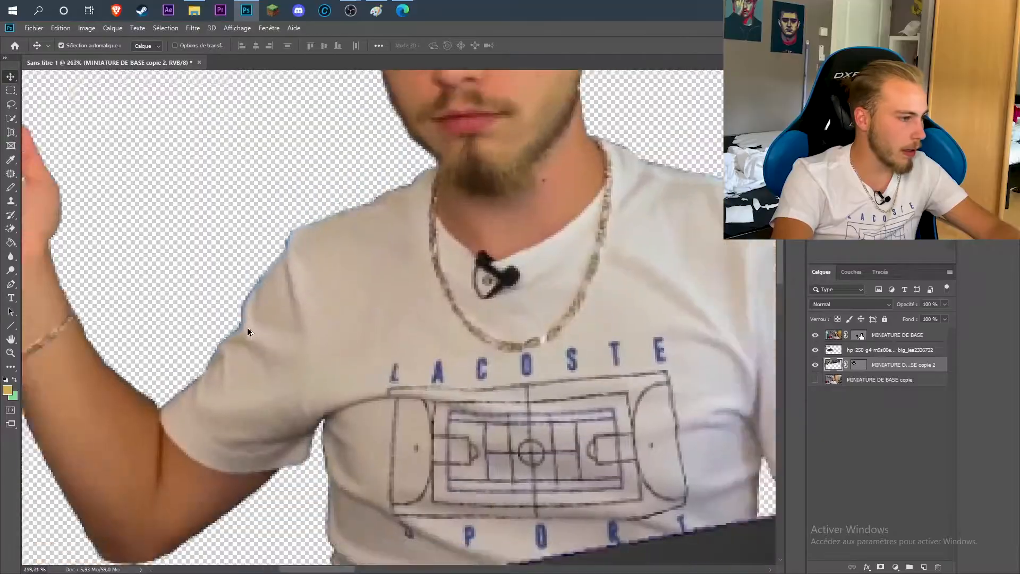
scroll(243, 416, "down", 5)
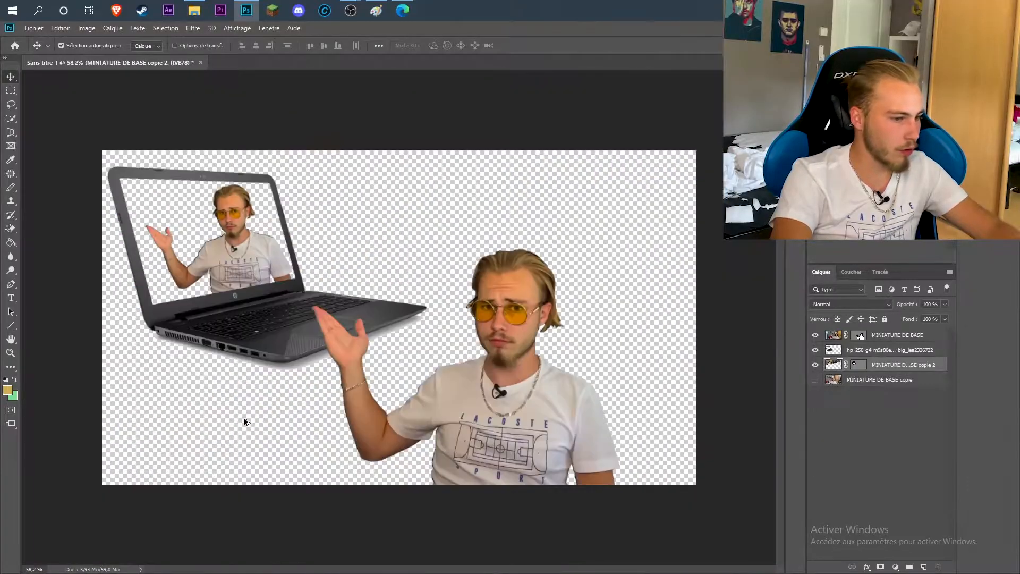
scroll(243, 419, "down", 2)
scroll(372, 330, "up", 10)
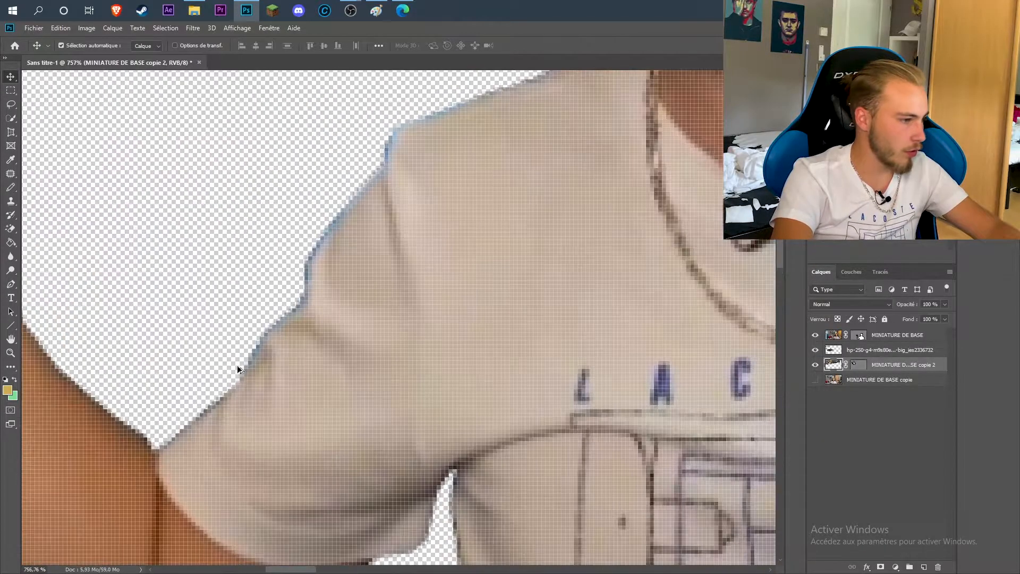
left_click(16, 230)
scroll(223, 386, "up", 3)
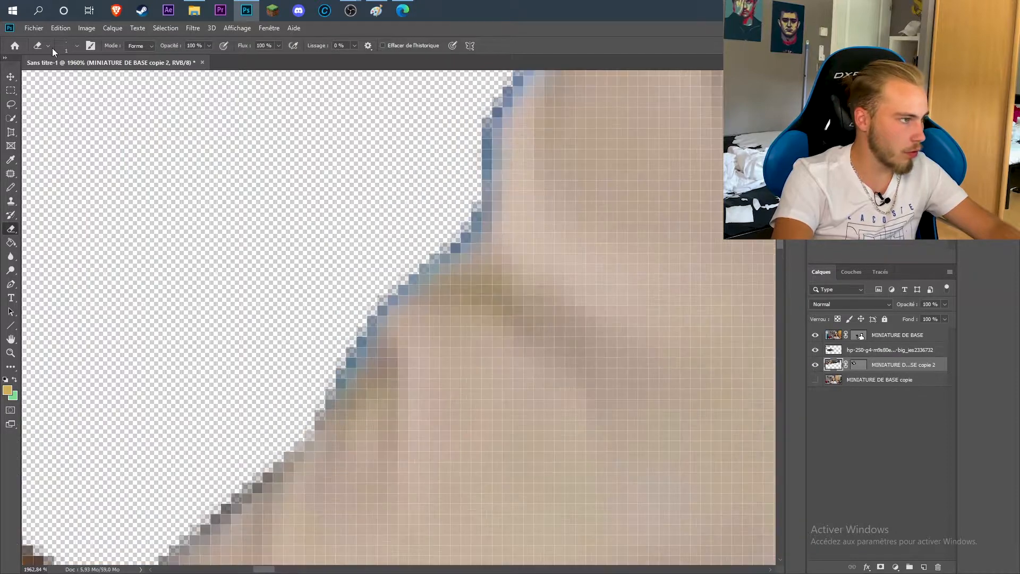
left_click(77, 46)
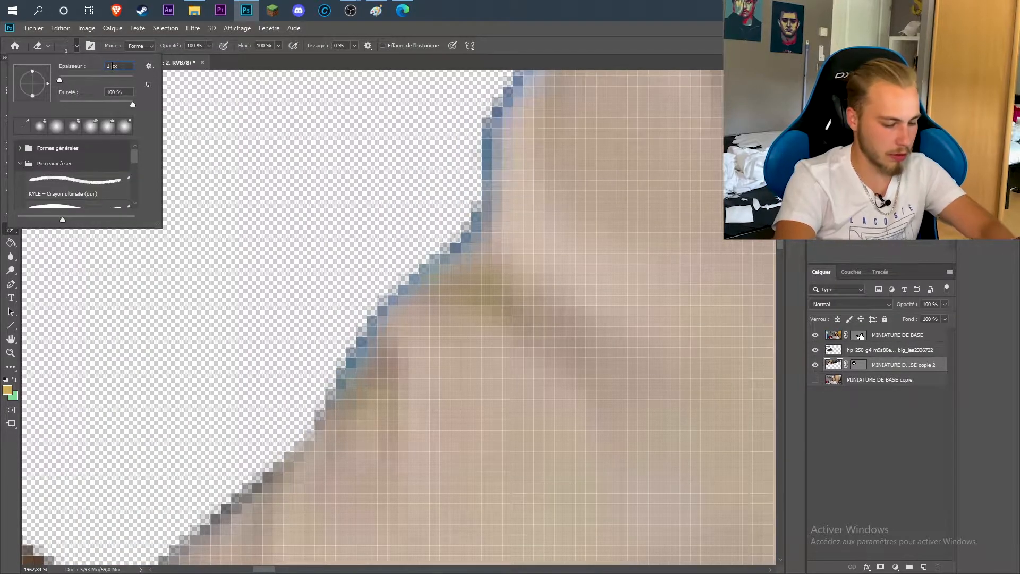
type("2")
key("Return")
key("ctrl+0")
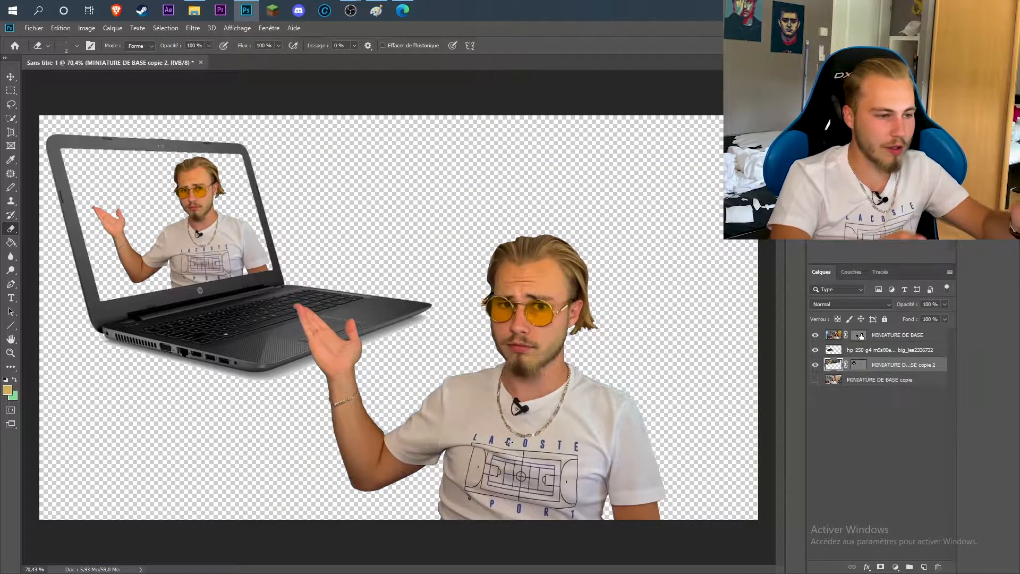
Place the red and black IMAGE FOND background and scale it to cover the whole canvas.
scroll(269, 297, "down", 7)
scroll(382, 278, "up", 7)
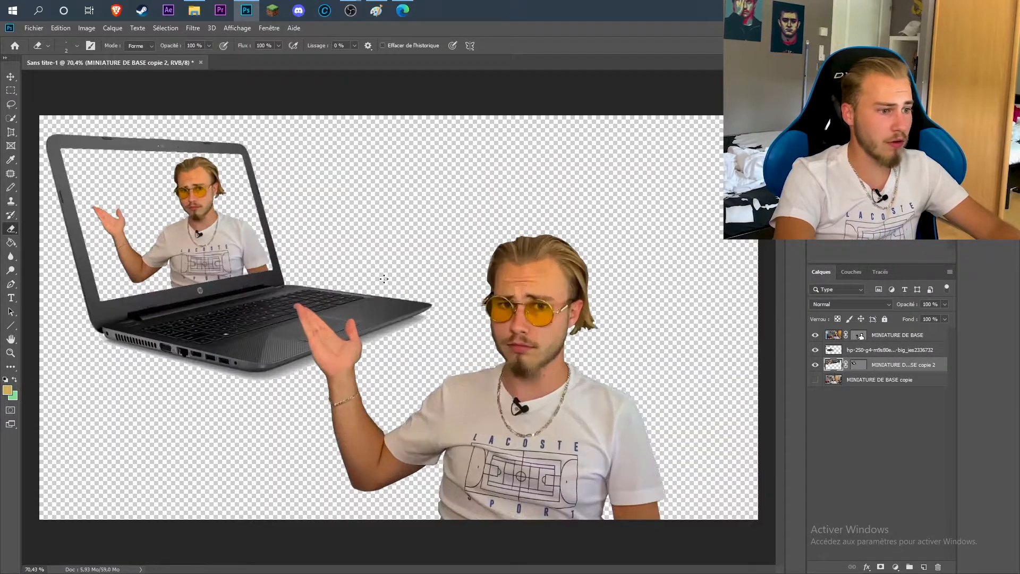
scroll(499, 393, "down", 9)
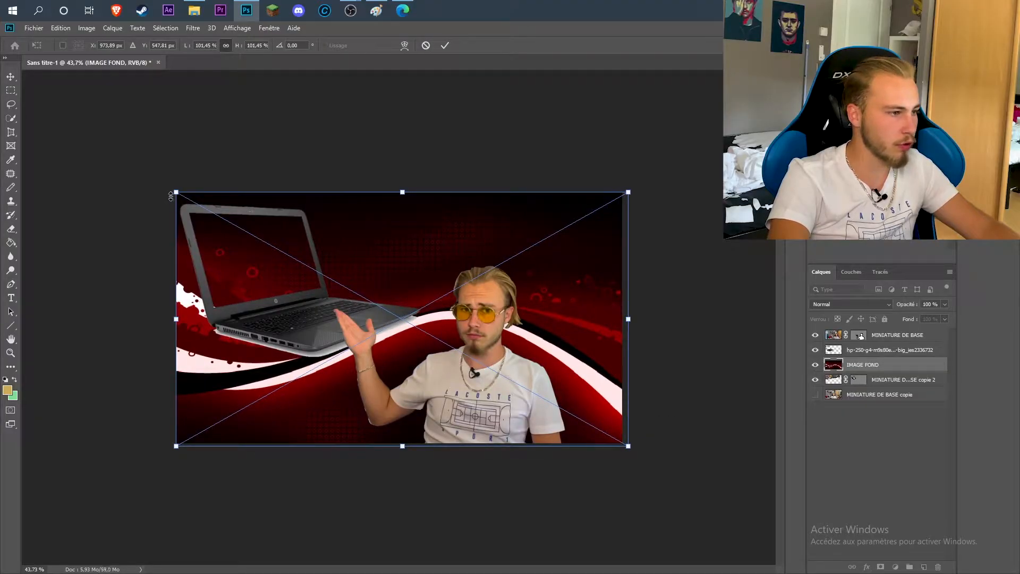
left_click_drag(169, 186, 161, 182)
key("Return")
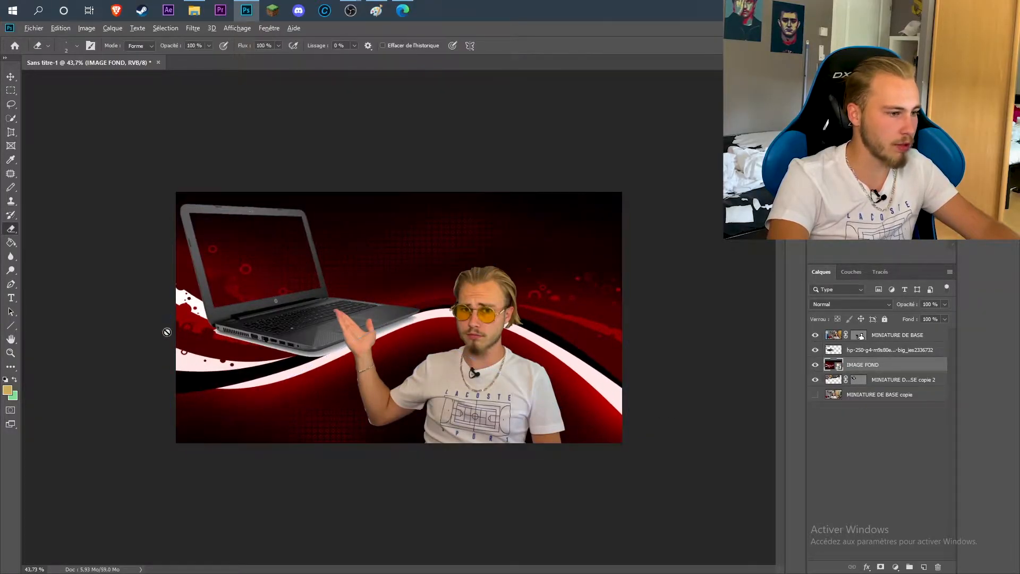
Move the IMAGE FOND layer beneath the MINIATURE DE BASE copie 2 layer.
scroll(399, 318, "up", 2)
left_click_drag(871, 366, 879, 388)
scroll(394, 383, "down", 7)
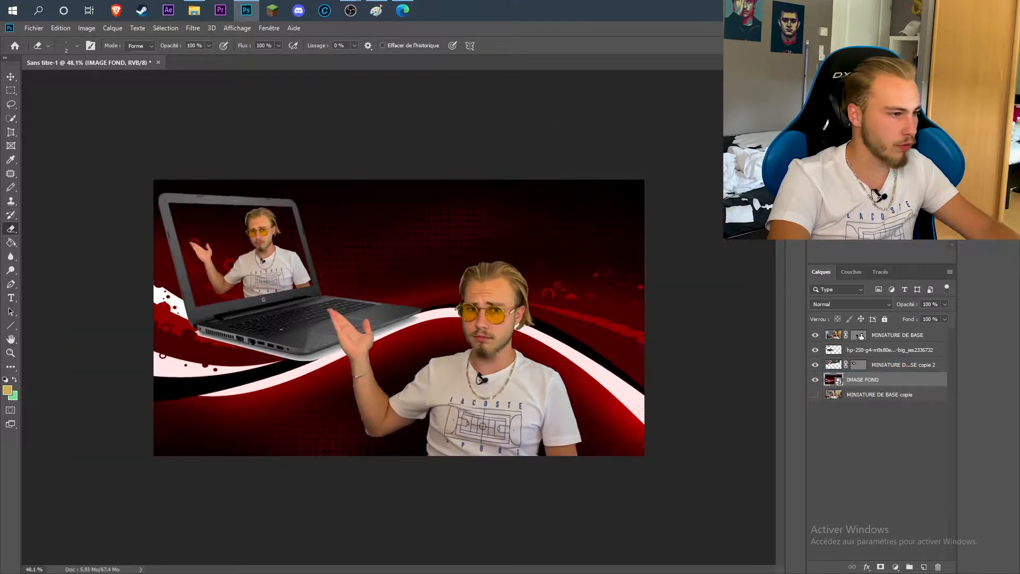
scroll(176, 343, "up", 6)
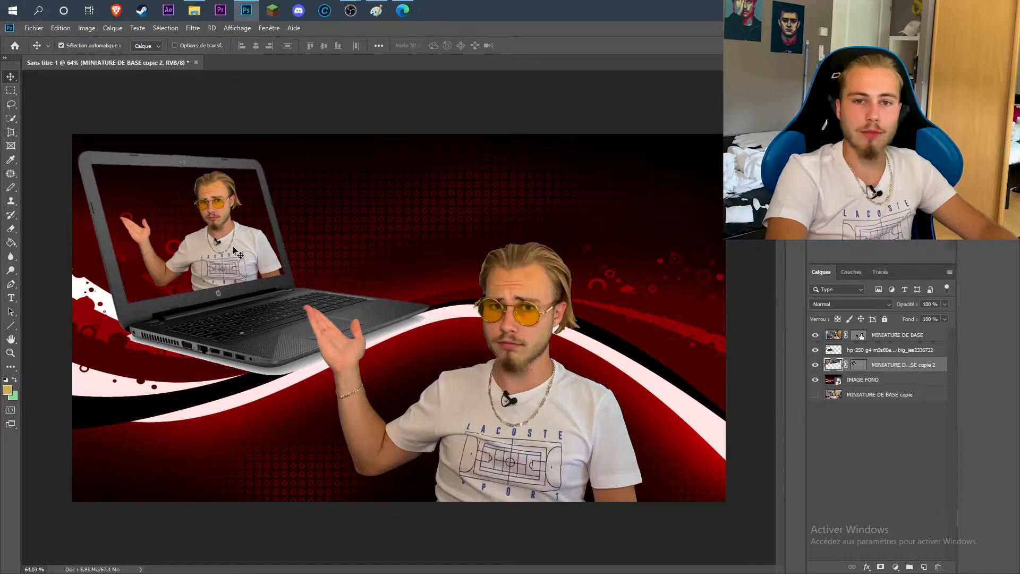
Flip the small cutout inside the laptop screen with Symétrie axe horizontal.
key("ctrl+t")
scroll(579, 332, "down", 5)
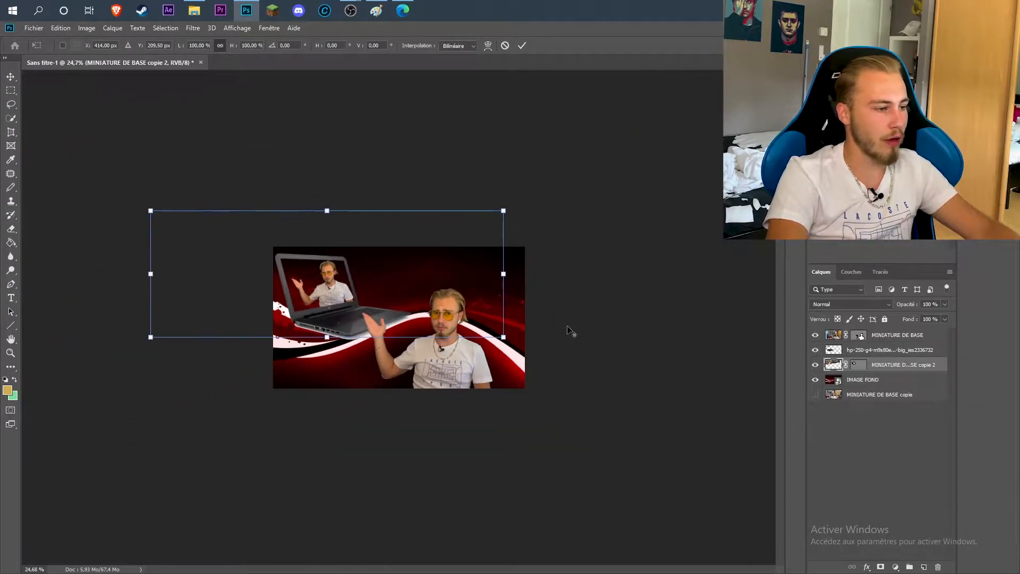
scroll(311, 315, "up", 2)
right_click(296, 297)
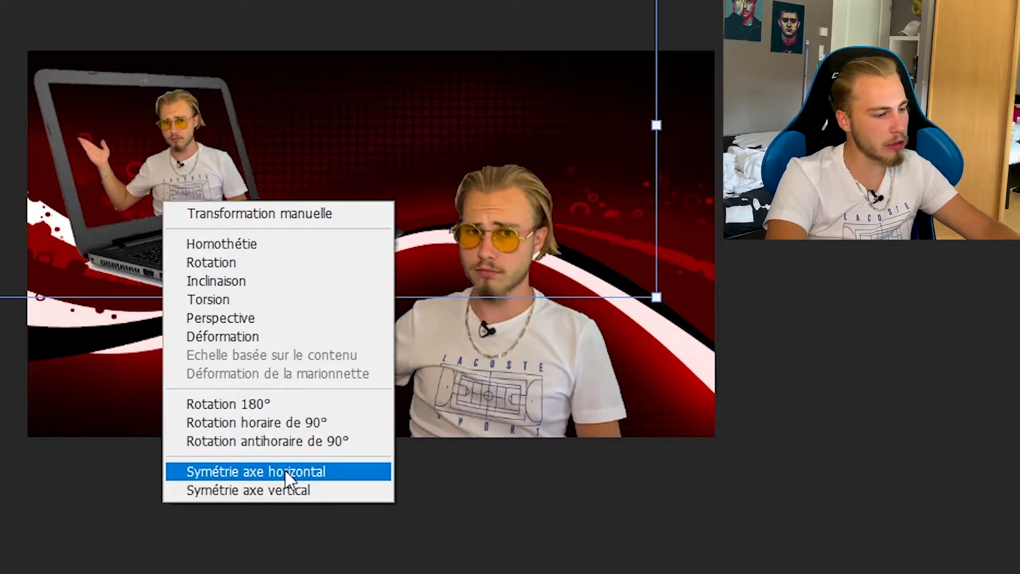
left_click(287, 472)
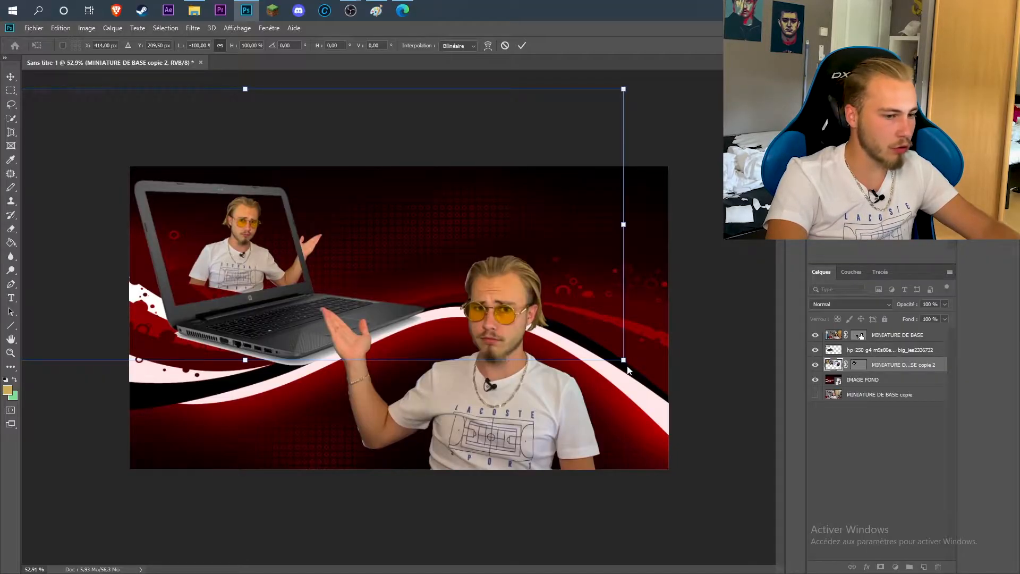
Rotate the flipped small cutout to about -18.5° to follow the tilt of the laptop screen.
left_click_drag(629, 369, 649, 241)
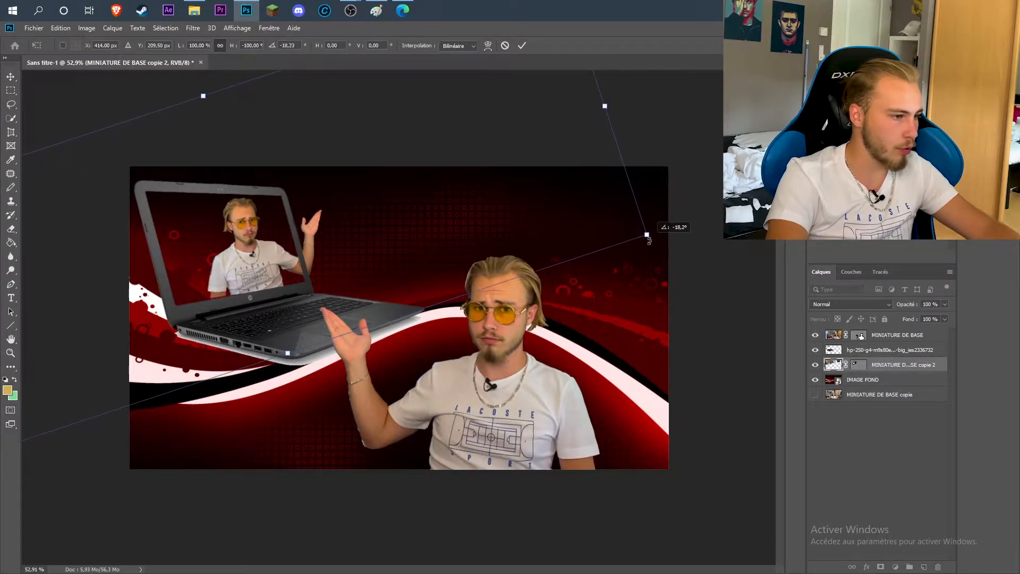
scroll(194, 296, "up", 2)
scroll(192, 296, "down", 4)
scroll(159, 292, "up", 13)
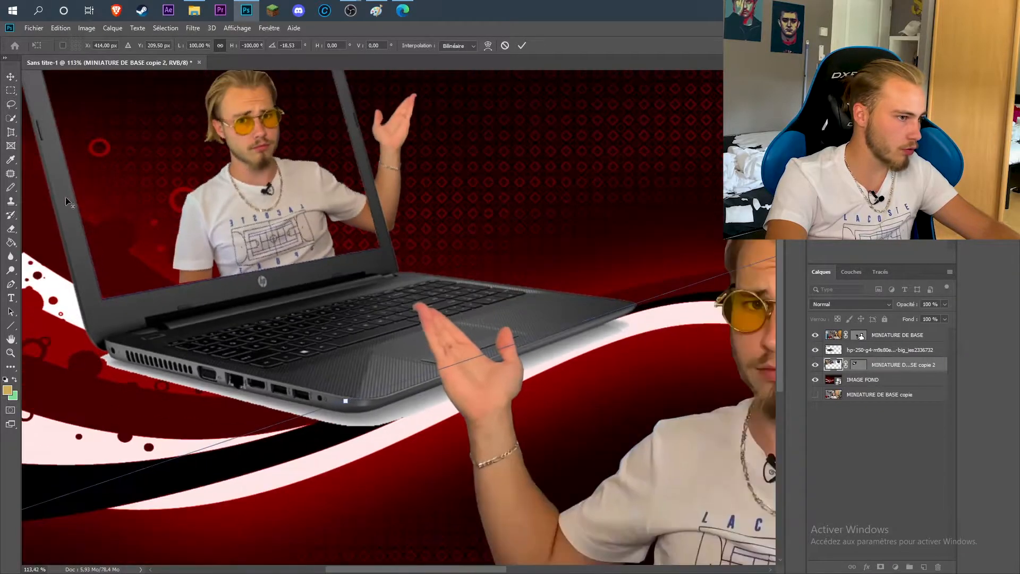
Switch to the Edge browser and save the green-hill Windows wallpaper from the Bing results as FOND 2.
left_click(403, 11)
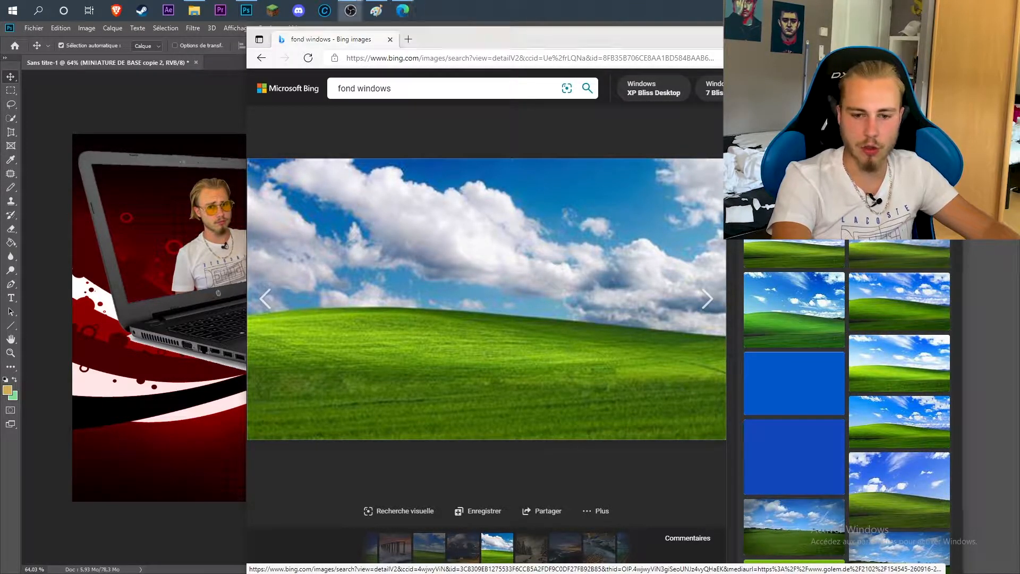
right_click(526, 346)
left_click(578, 374)
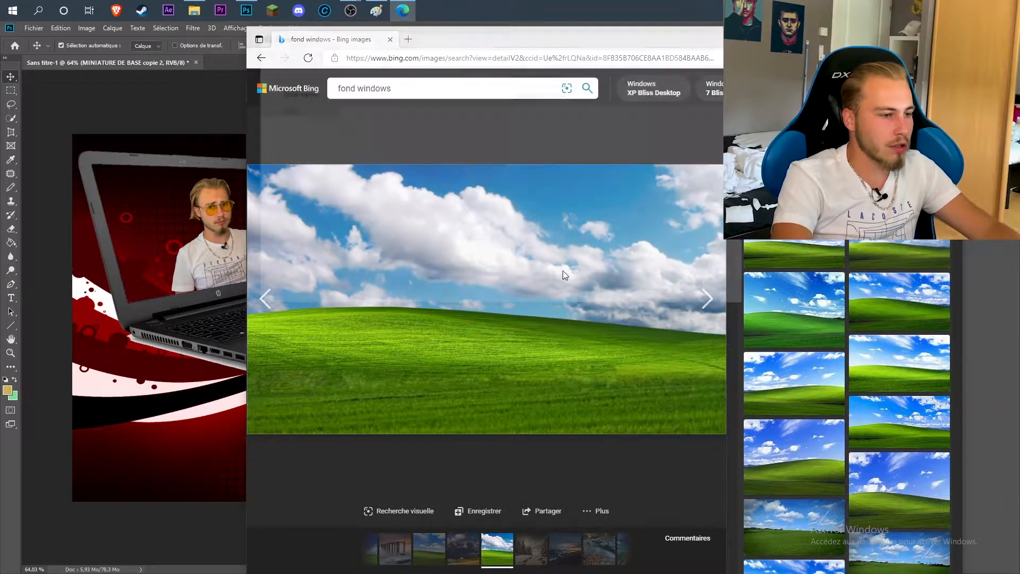
type("FOND")
key("Return")
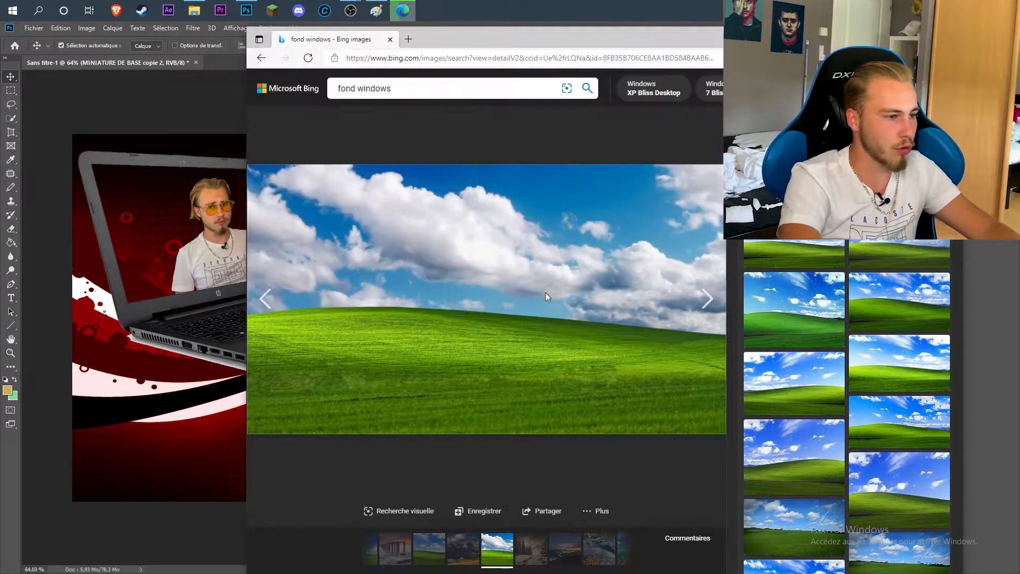
Return to Photoshop and place FOND 2 behind the laptop at about 86% scale, rotated about -13° to match its screen.
left_click(902, 35)
double_click(609, 34)
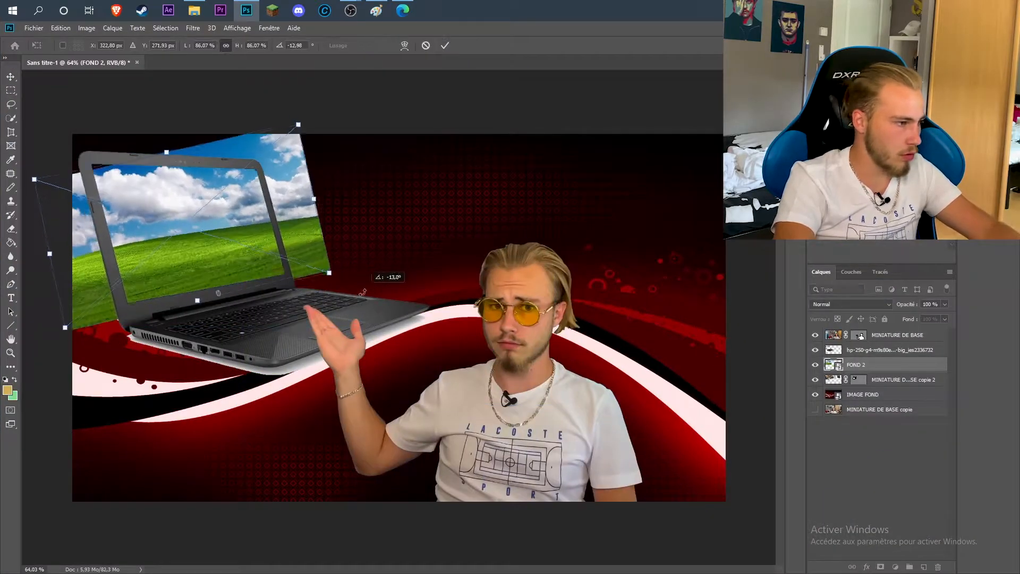
key("Return")
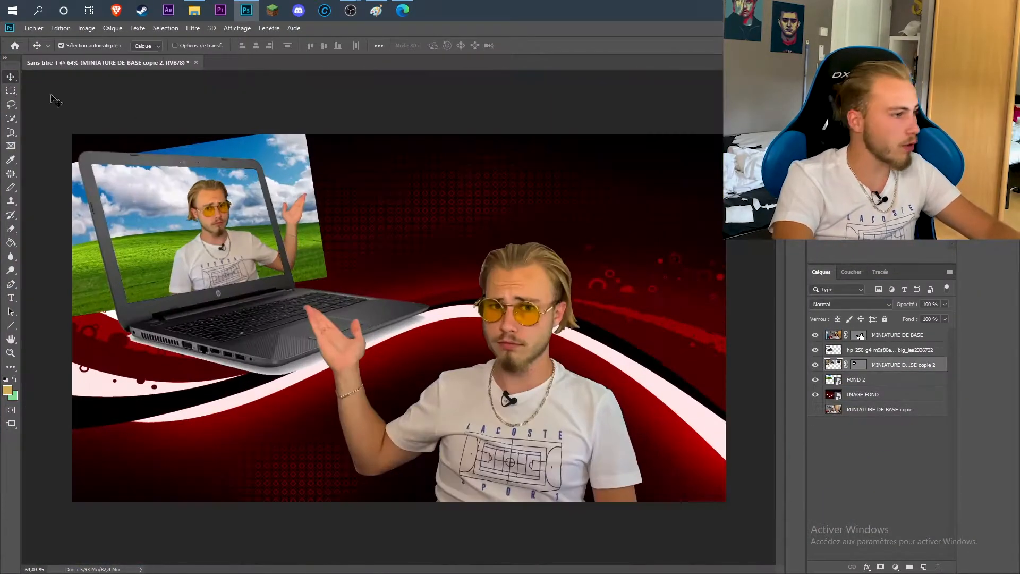
Remove the white and light grey halo beneath the laptop's base with the Magic Eraser at tolerance 32.
left_click(77, 45)
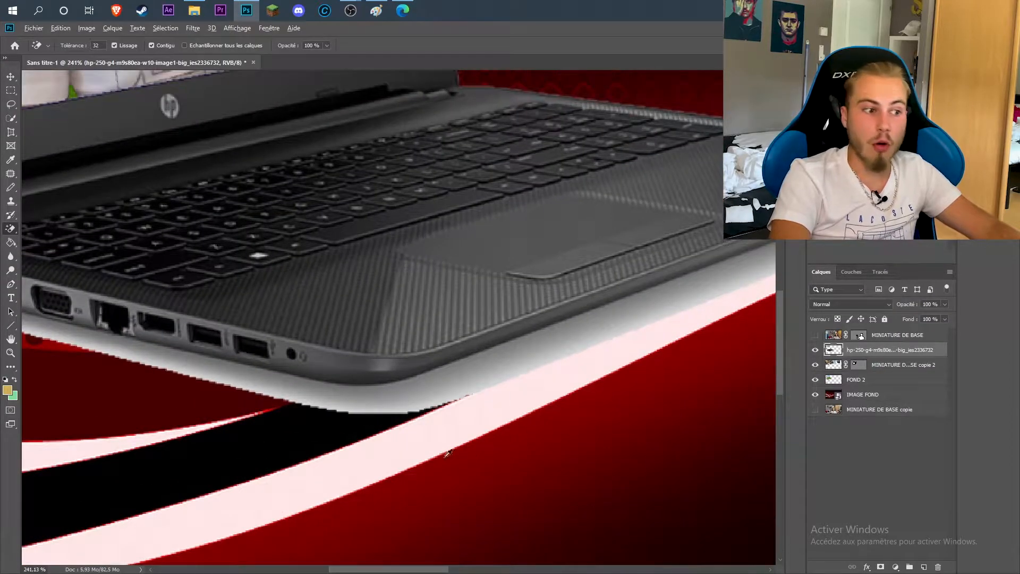
scroll(427, 412, "up", 3)
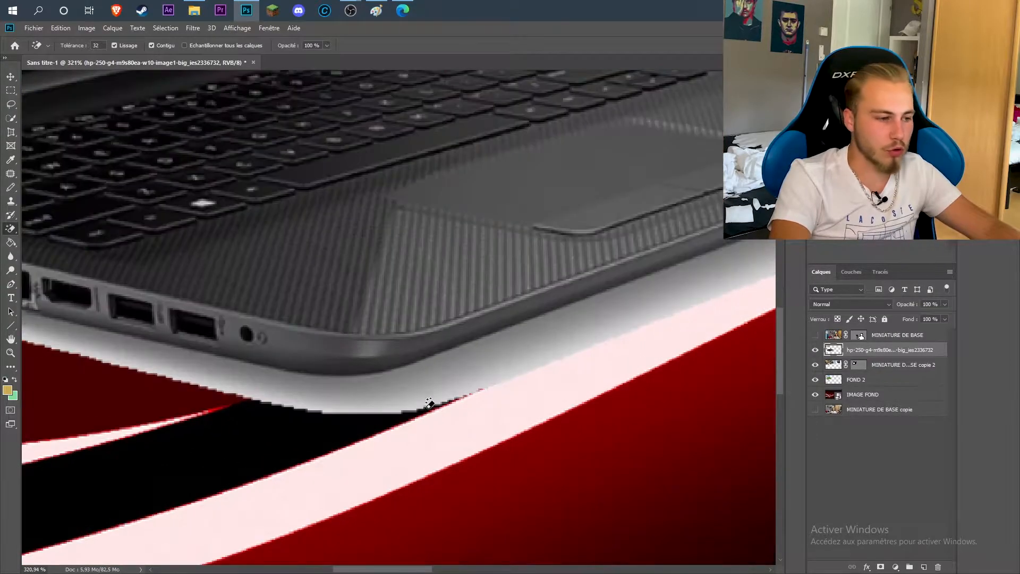
left_click(378, 403)
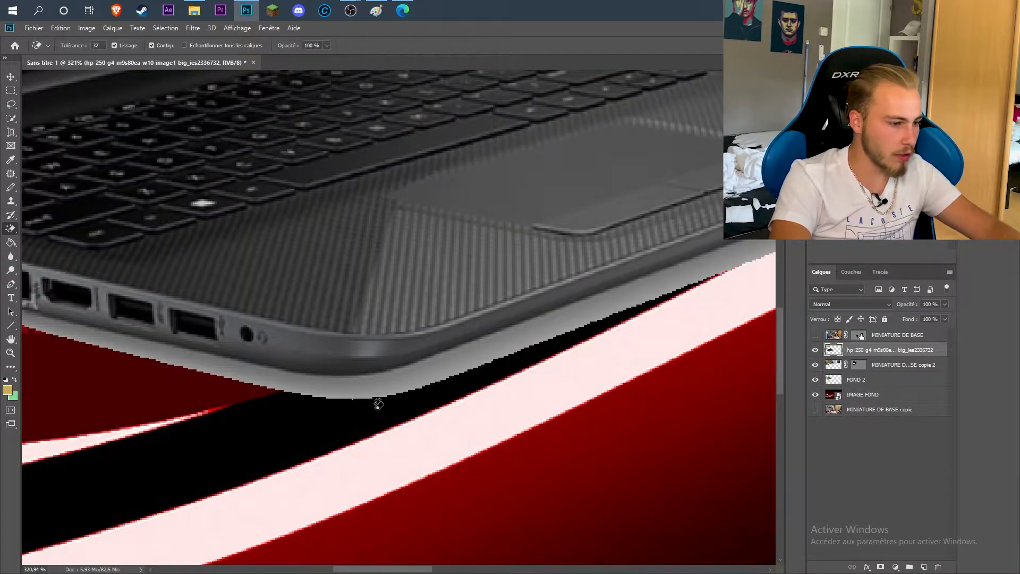
left_click(455, 370)
scroll(606, 404, "down", 5)
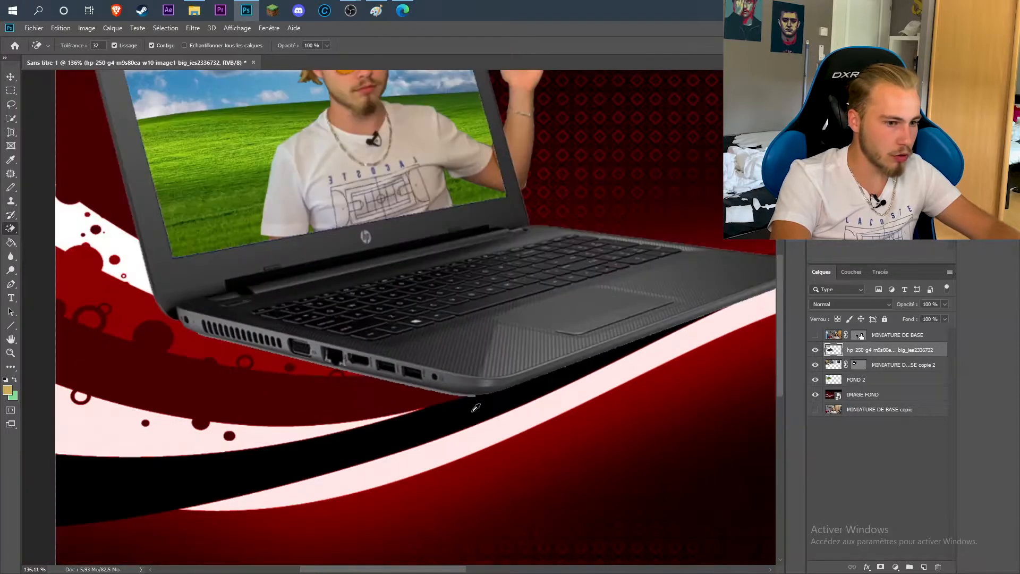
scroll(258, 318, "up", 6)
Switch to the regular Eraser at 4 px and trim the light fringe below the laptop's side vents.
right_click(11, 228)
left_click(46, 229)
scroll(675, 337, "up", 2)
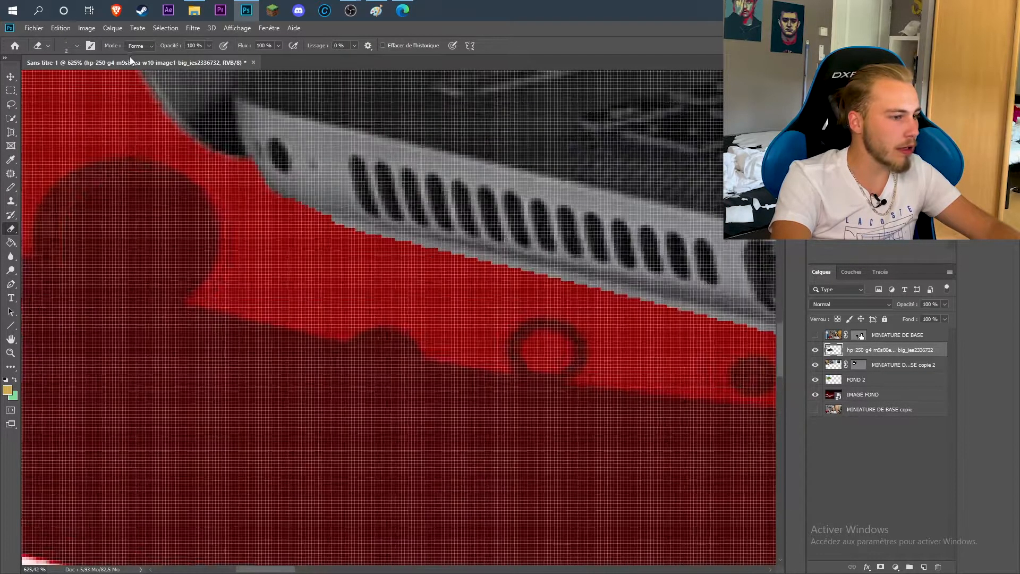
scroll(244, 371, "down", 4)
scroll(290, 330, "up", 5)
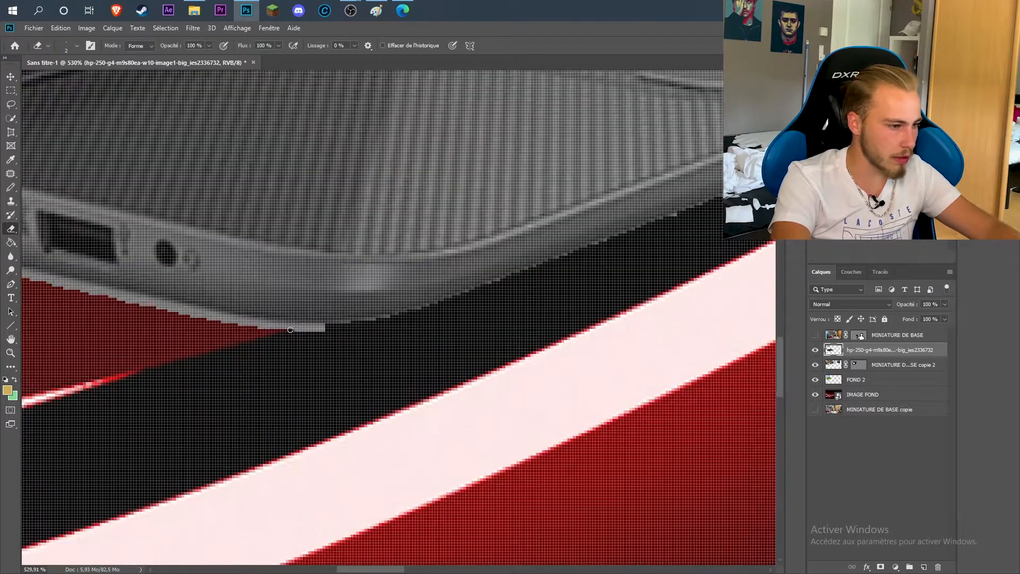
scroll(475, 309, "down", 3)
scroll(276, 216, "up", 6)
key("bracketright")
key("bracketright")
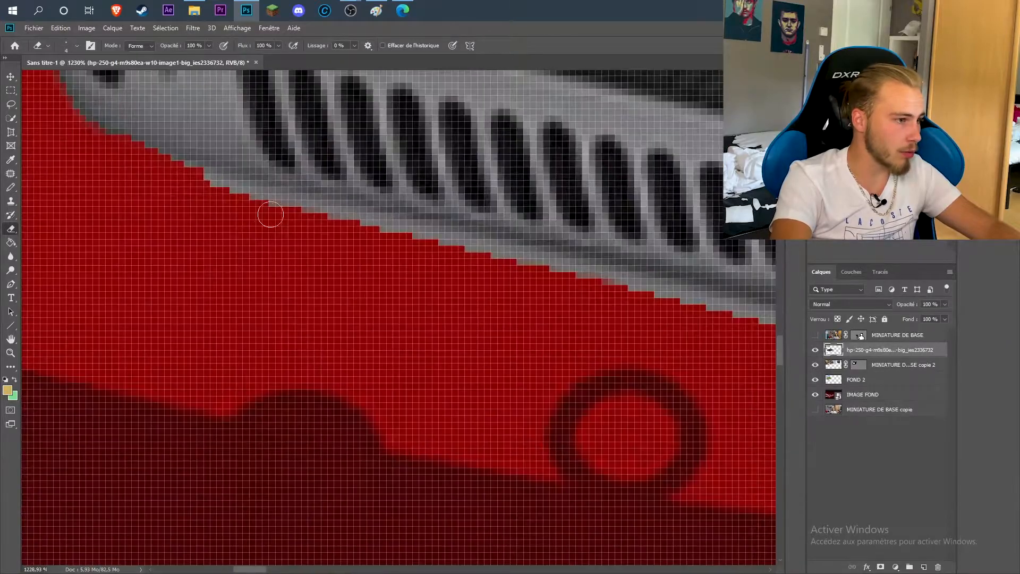
left_click_drag(271, 198, 676, 303)
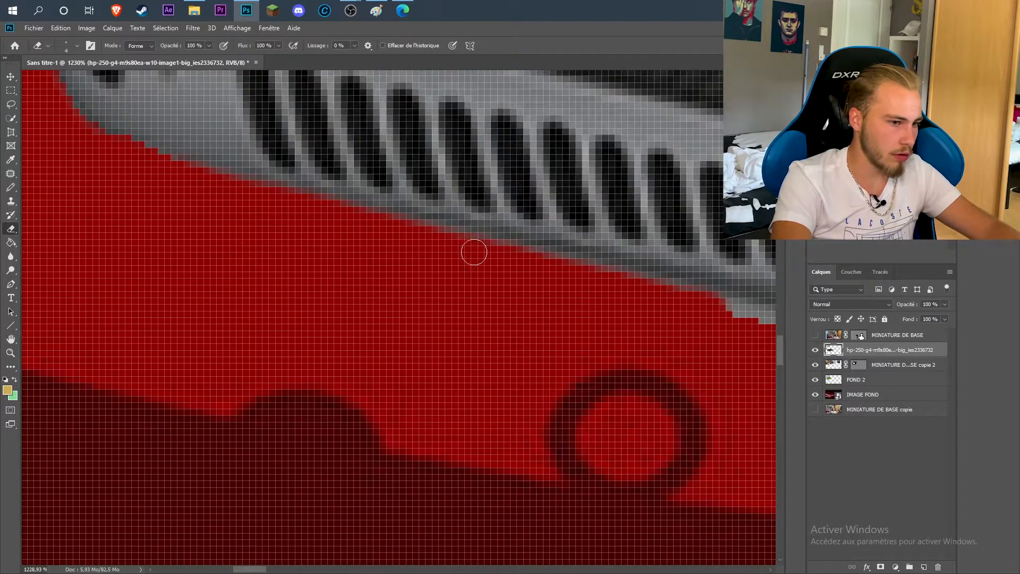
Trim the remaining light fringe along the laptop base's lower edge, front corner and front edge with the 4 px Eraser.
scroll(212, 277, "down", 3)
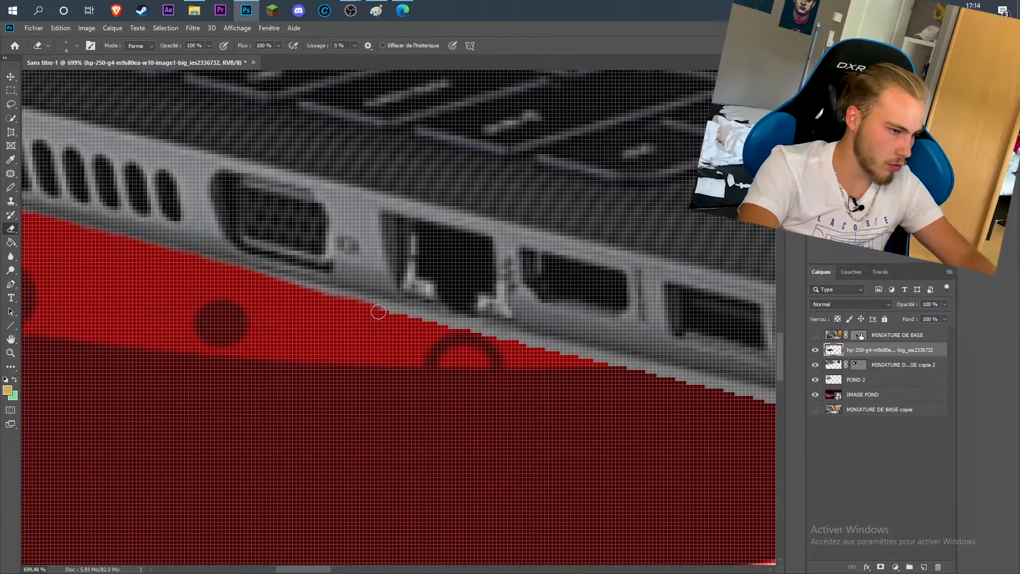
scroll(396, 340, "up", 3)
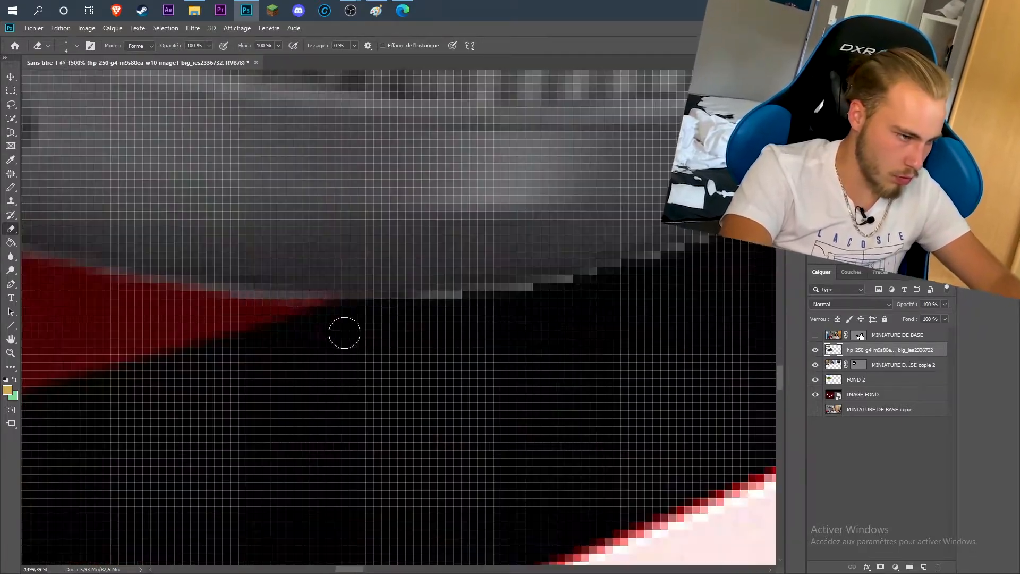
scroll(288, 320, "down", 3)
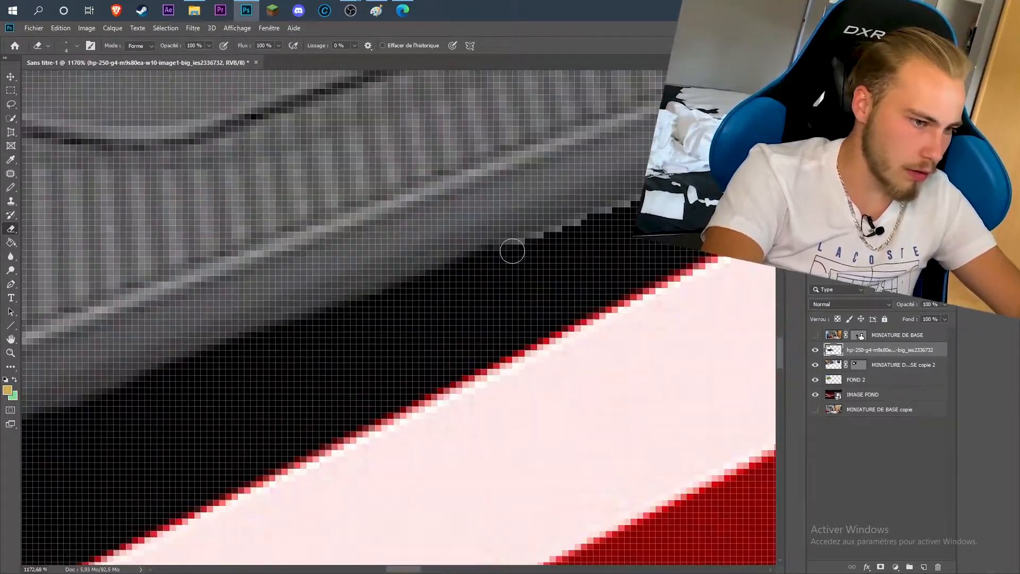
scroll(475, 264, "down", 5)
scroll(528, 213, "up", 3)
scroll(550, 253, "up", 3)
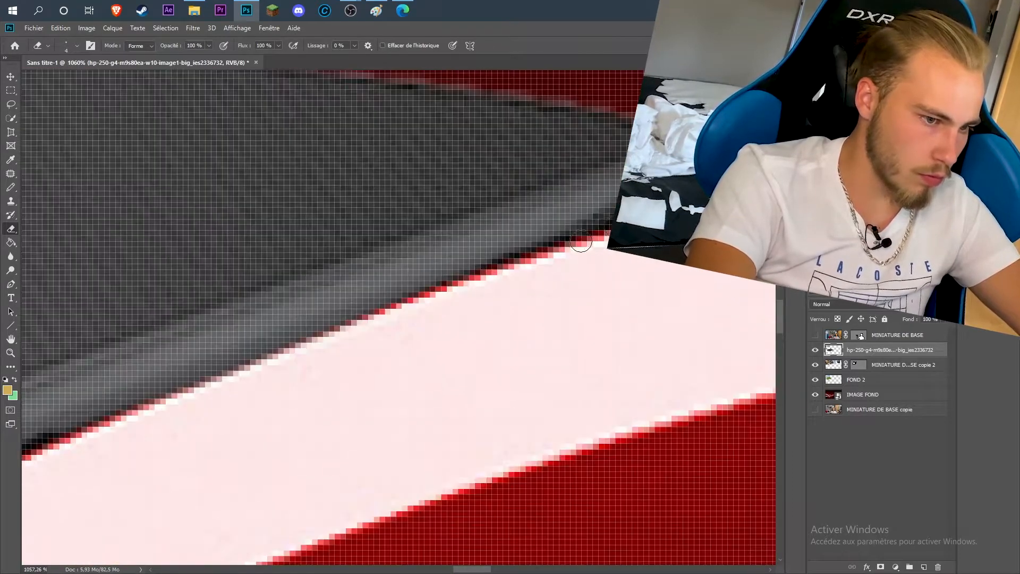
scroll(550, 253, "down", 10)
scroll(345, 377, "up", 1)
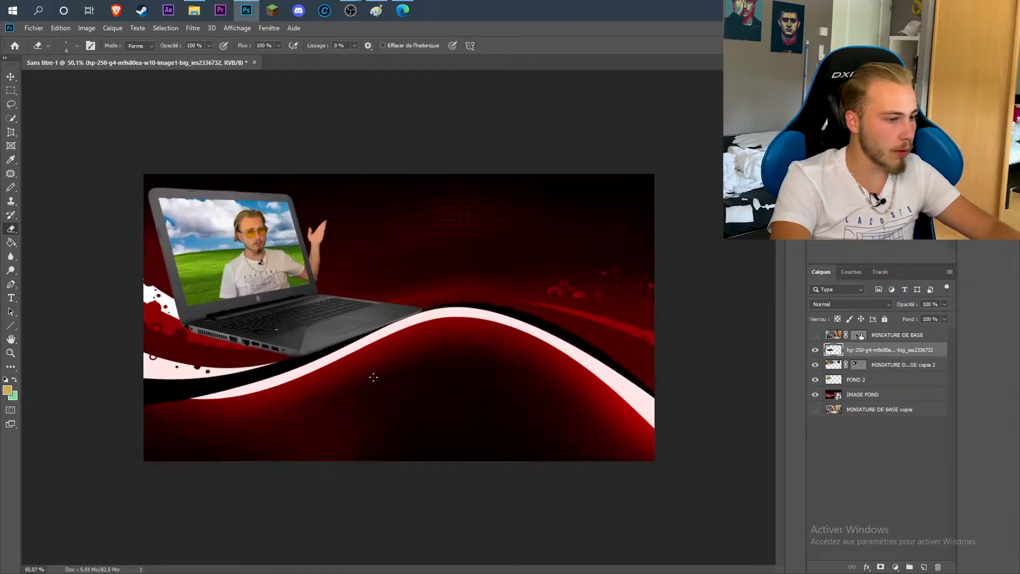
Show the MINIATURE DE BASE layer and apply a Gaussian Blur to the IMAGE FOND background layer.
left_click(815, 335)
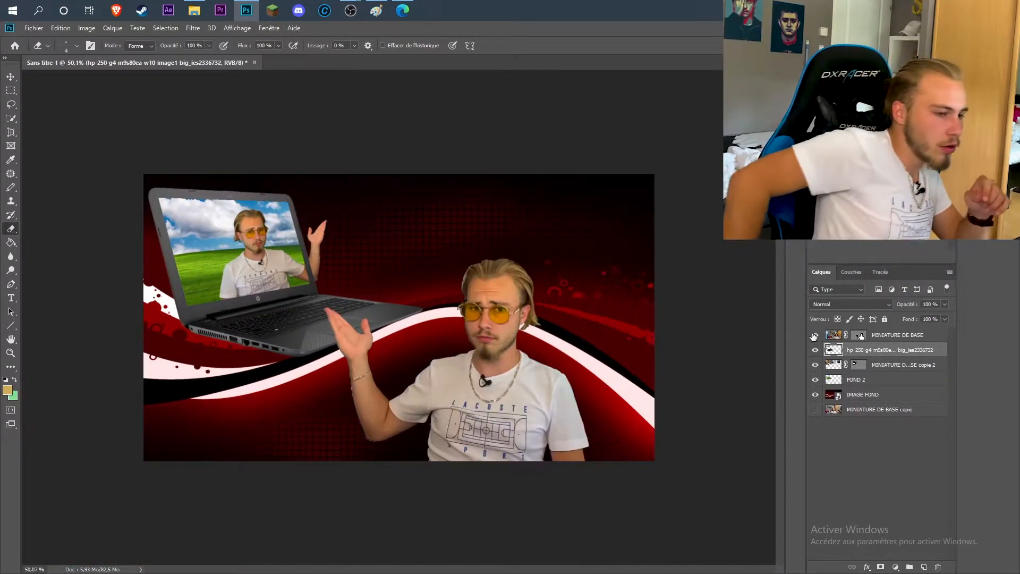
left_click(193, 28)
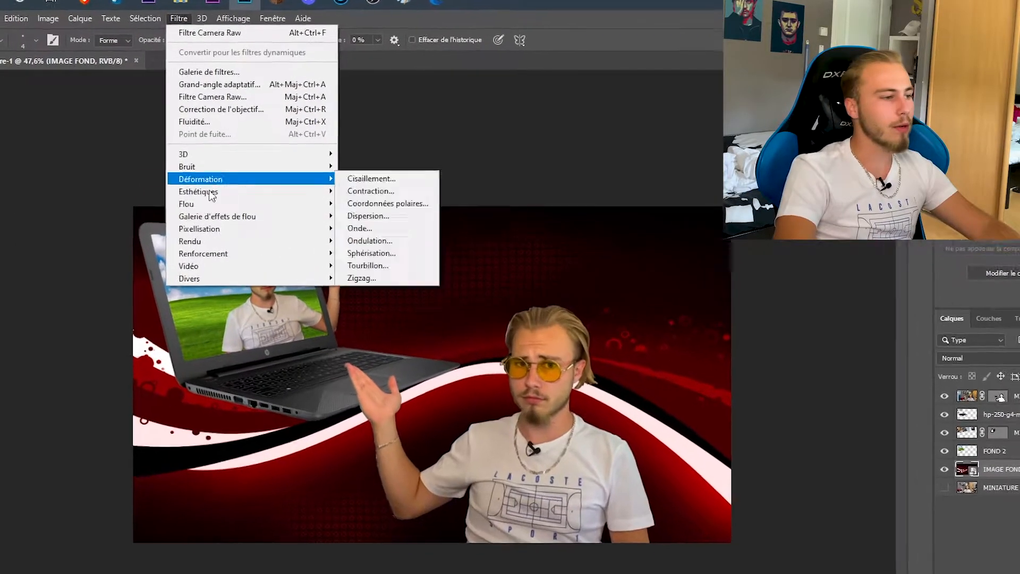
mouse_move(202, 178)
left_click(399, 306)
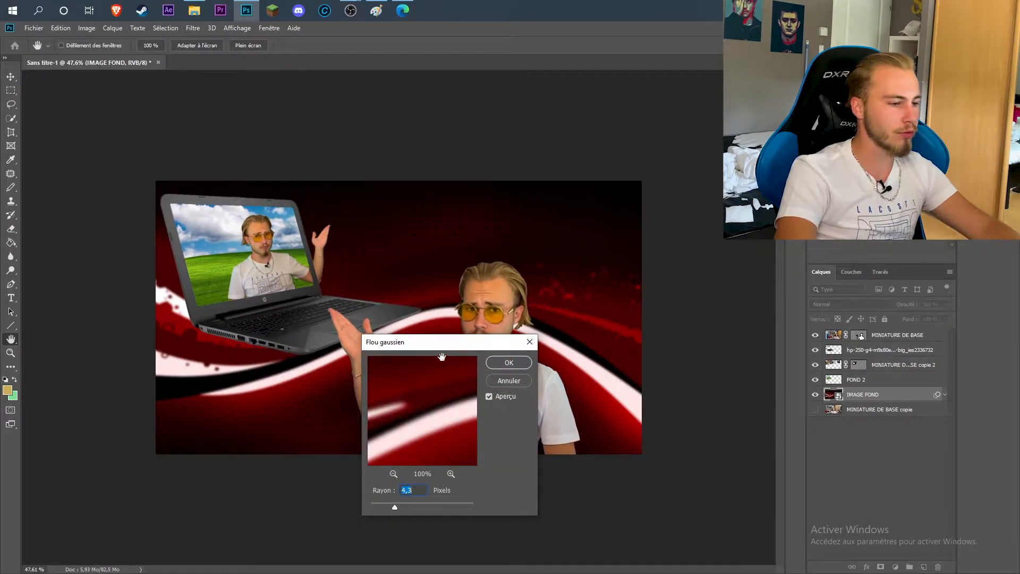
left_click_drag(447, 345, 661, 120)
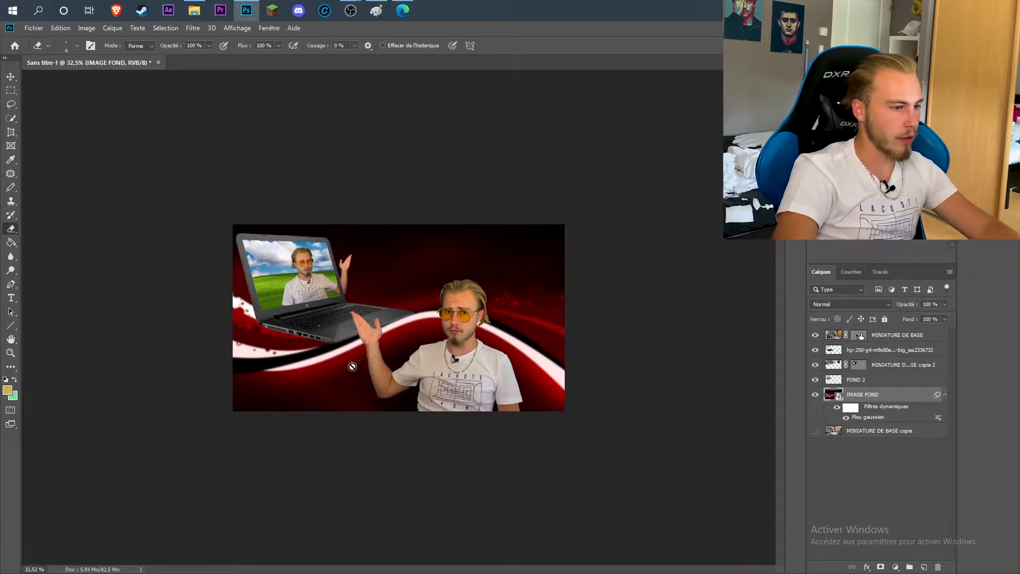
scroll(352, 367, "up", 6)
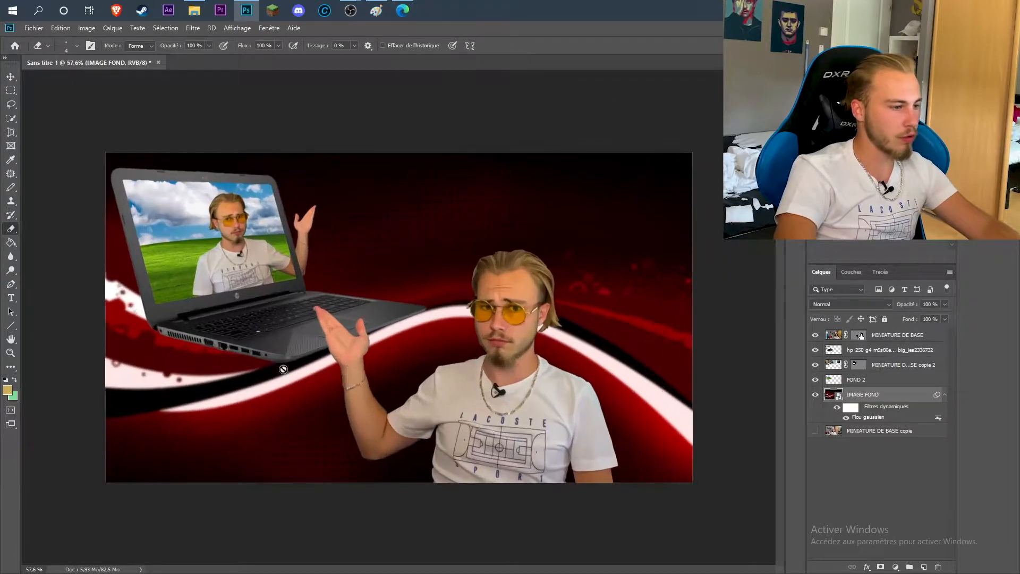
Add a centred text box across the top of the canvas reading COMMENT FAIRE UNE in Bebas Neue Regular at 250 pt.
key("t")
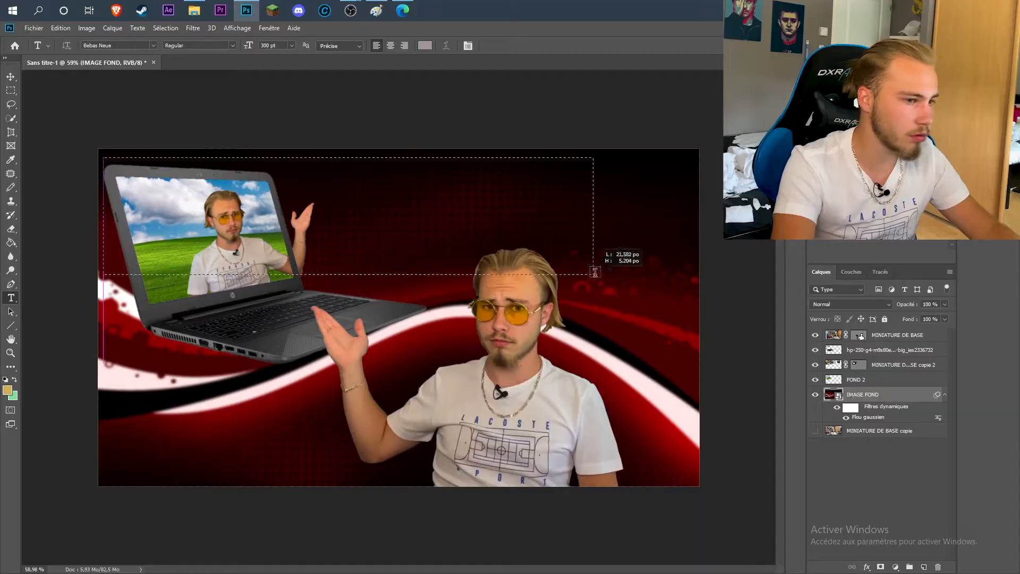
left_click_drag(103, 158, 692, 288)
type("COMMENT FAIRE")
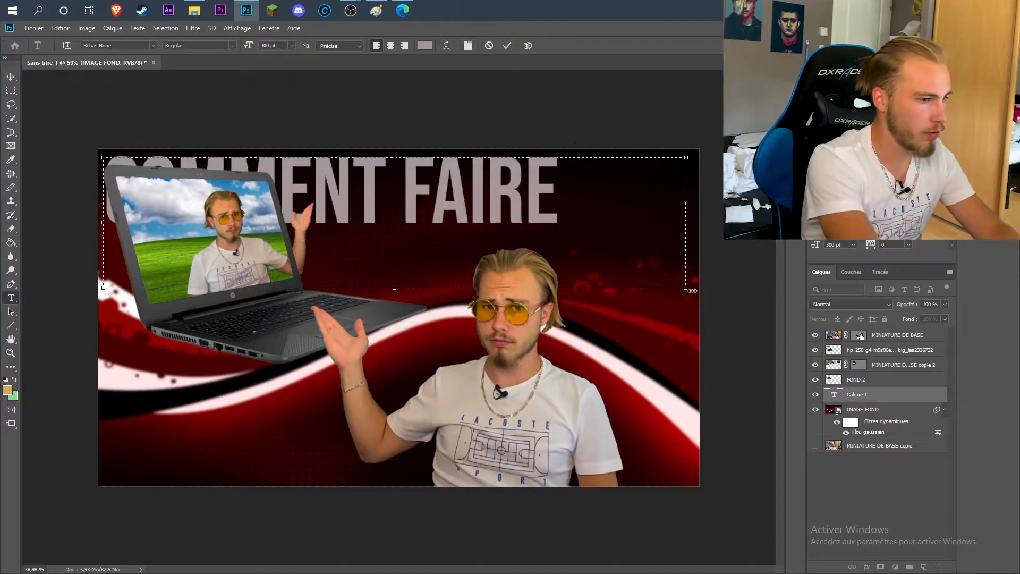
key("ctrl+a")
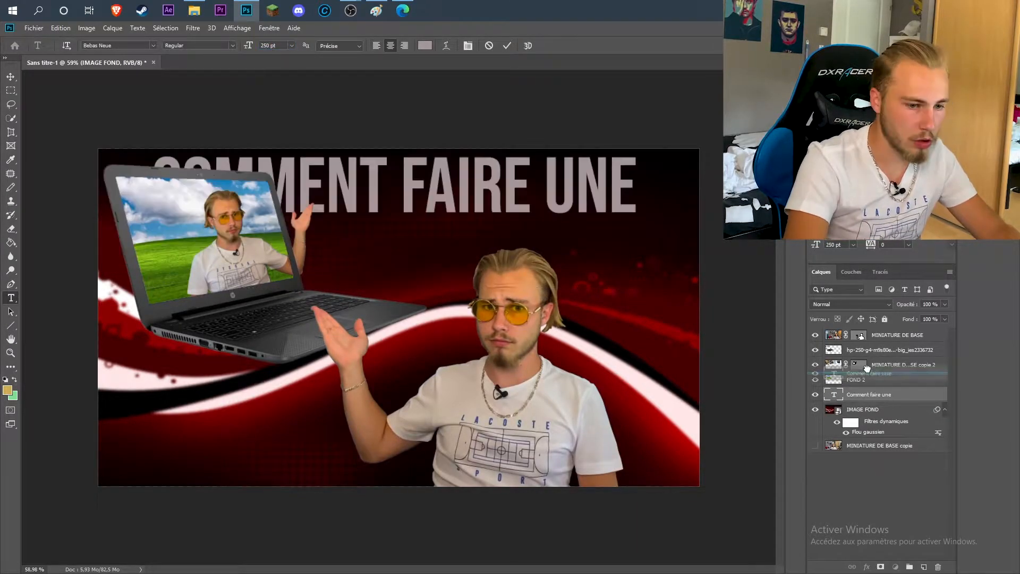
Bring the COMMENT FAIRE UNE text layer to the top of the layer stack and colour its text white.
left_click_drag(871, 394, 872, 337)
left_click_drag(812, 285, 813, 287)
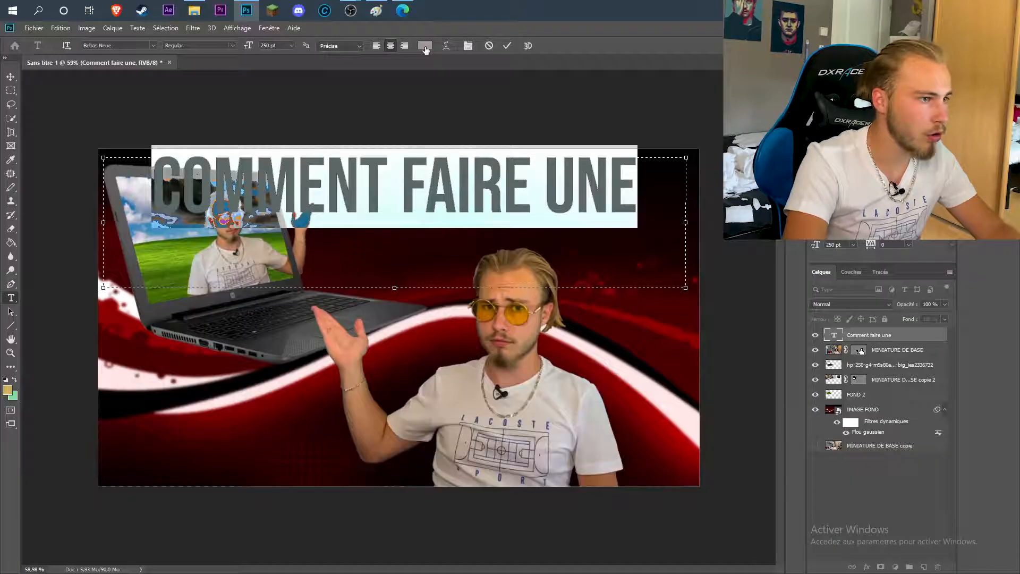
left_click(425, 45)
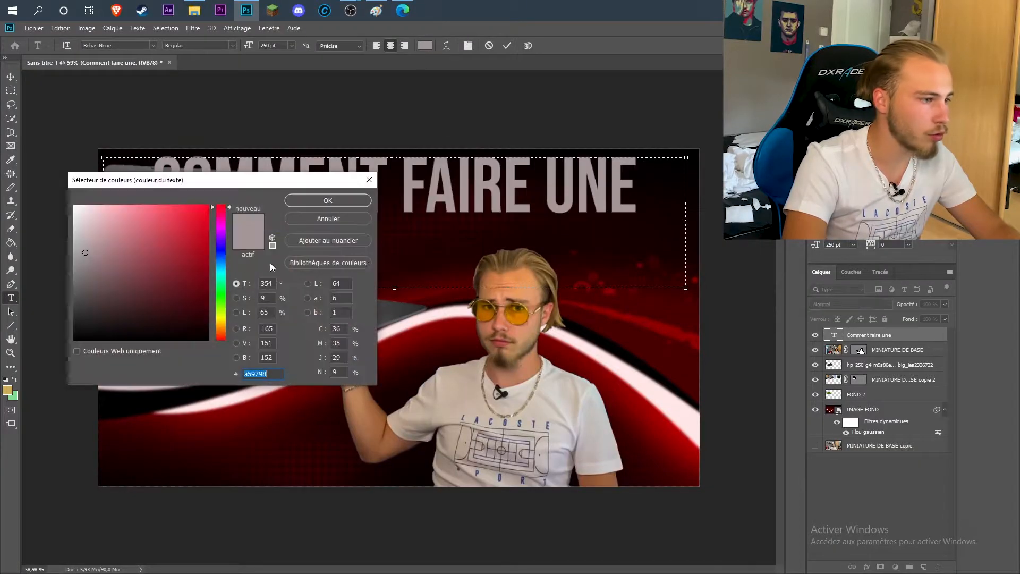
left_click(307, 197)
Shorten the title to COMMENT in the canvas's upper-right corner and place copies reading FAIRE and UNE on the line below, either side of the man's head.
left_click(13, 78)
left_click_drag(340, 195, 341, 201)
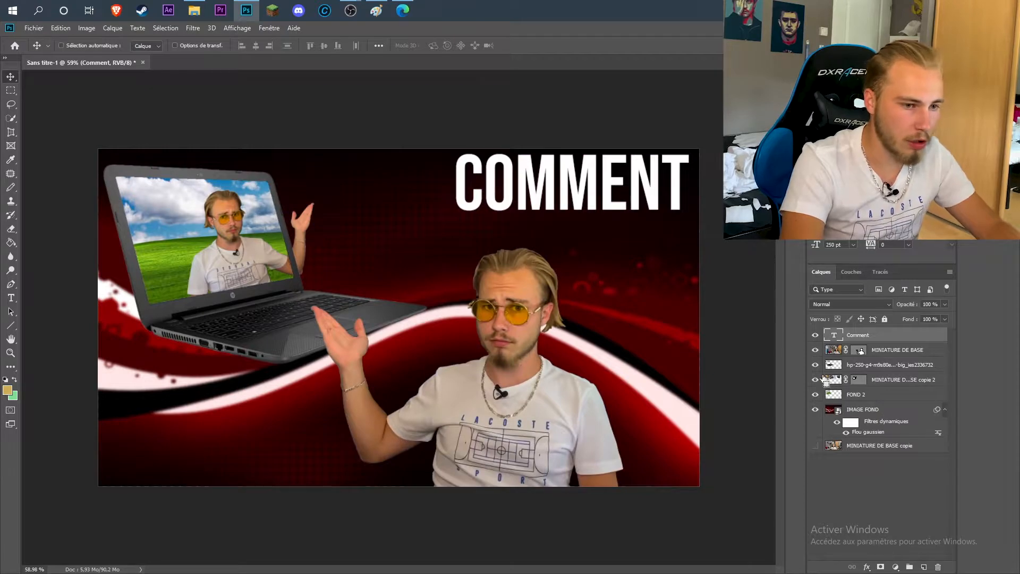
key("ctrl+v")
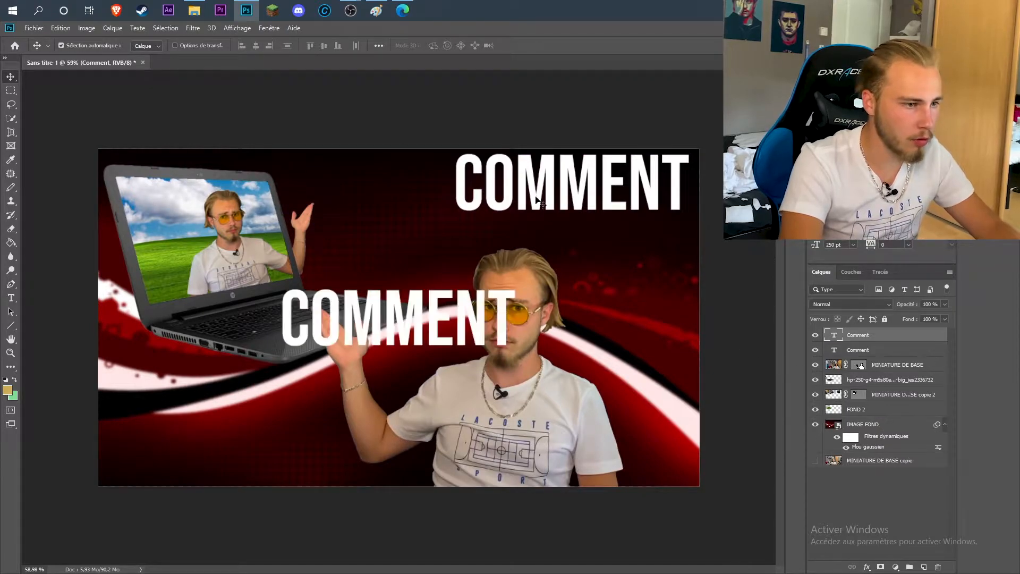
left_click_drag(409, 319, 411, 247)
double_click(411, 245)
type("FAIRE")
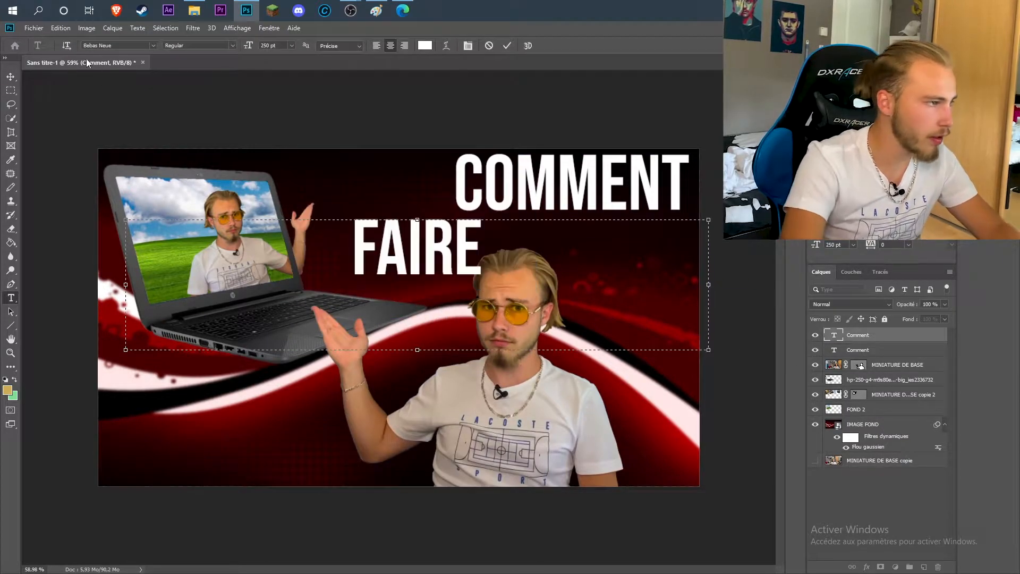
type(" UNE")
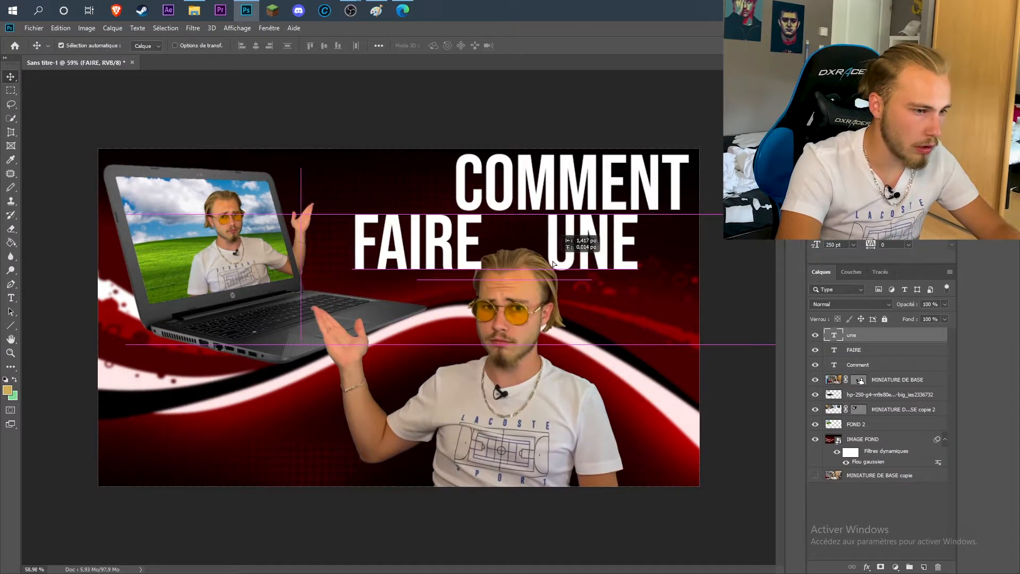
left_click_drag(555, 265, 547, 268)
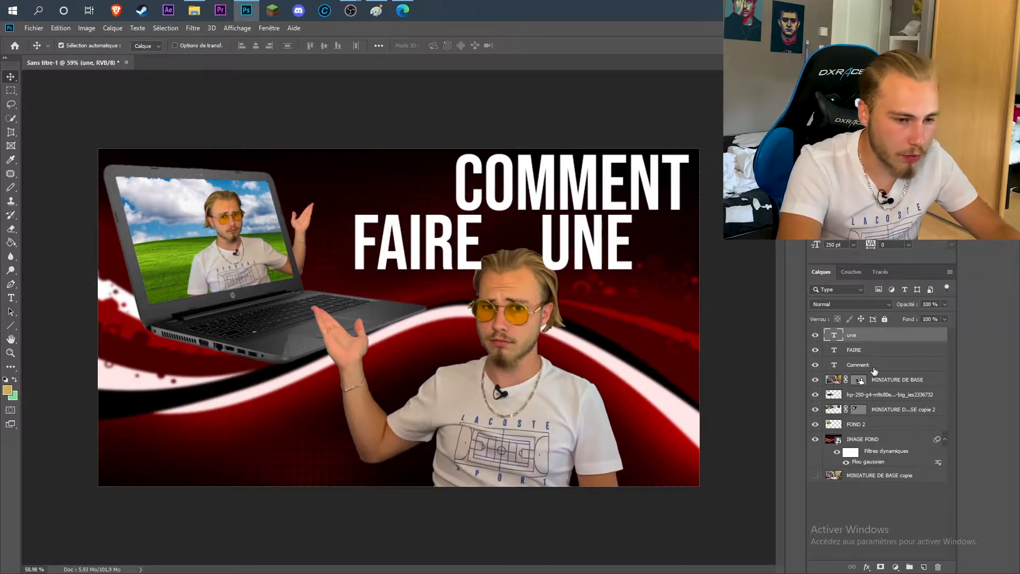
Bring the MINIATURE DE BASE layer above the text layers and nudge FAIRE slightly further behind the man's head.
left_click_drag(888, 382, 872, 330)
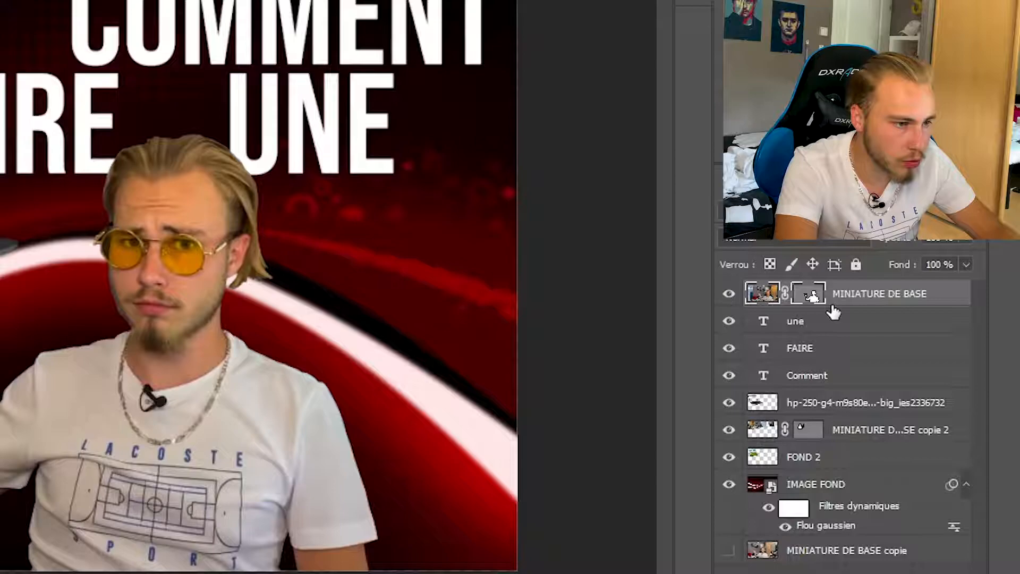
scroll(490, 286, "up", 10)
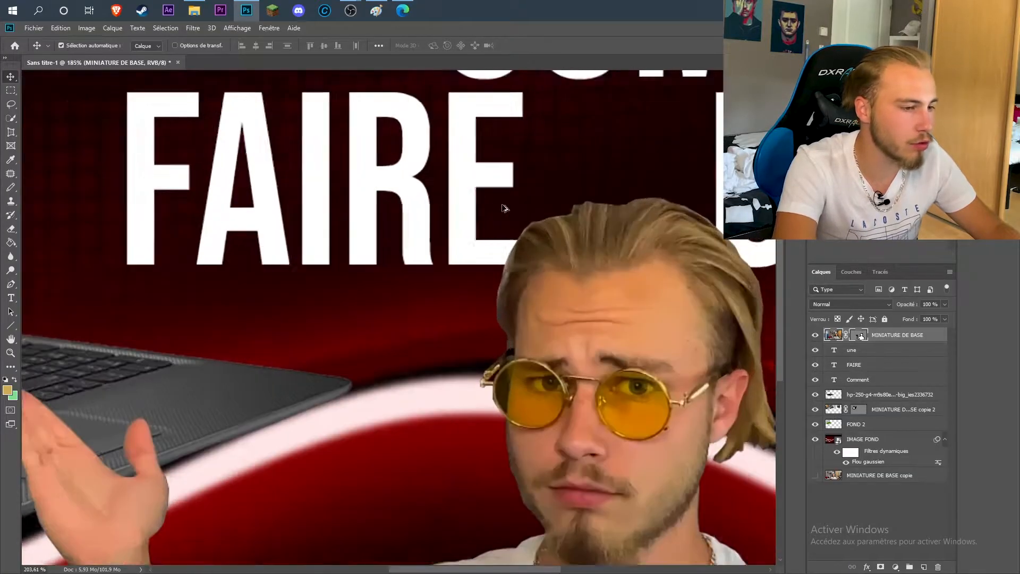
left_click_drag(457, 227, 469, 228)
scroll(469, 228, "down", 5)
scroll(579, 247, "up", 3)
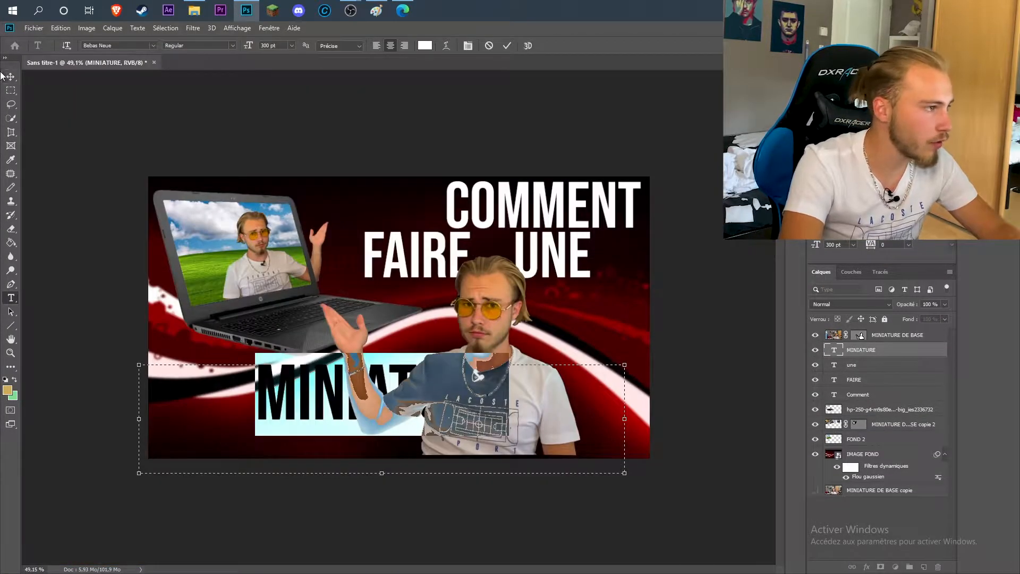
Add a white 300 pt MINIATURE title centred near the canvas's lower edge and bring its layer in front of the man.
left_click(10, 77)
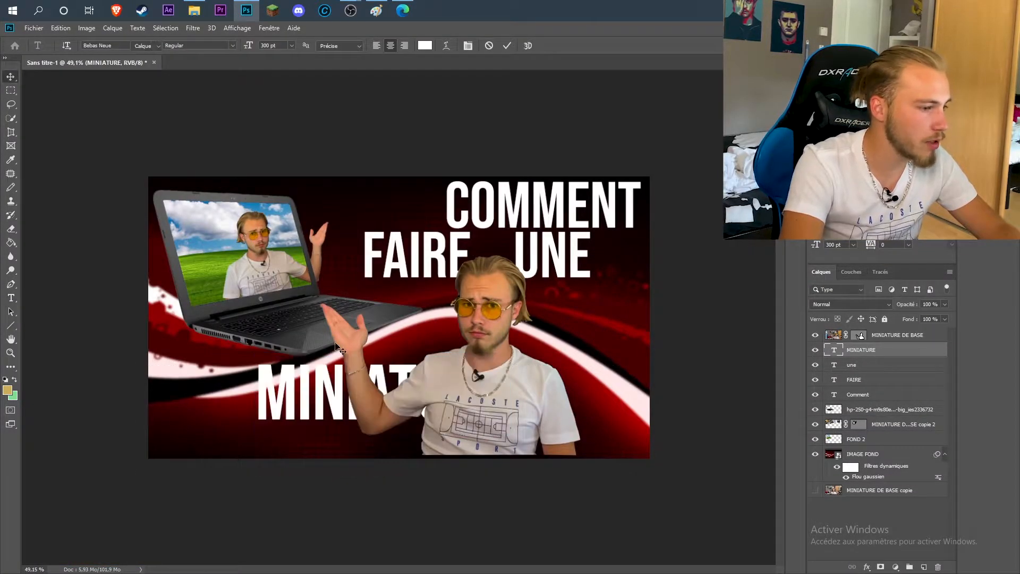
left_click_drag(311, 394, 319, 419)
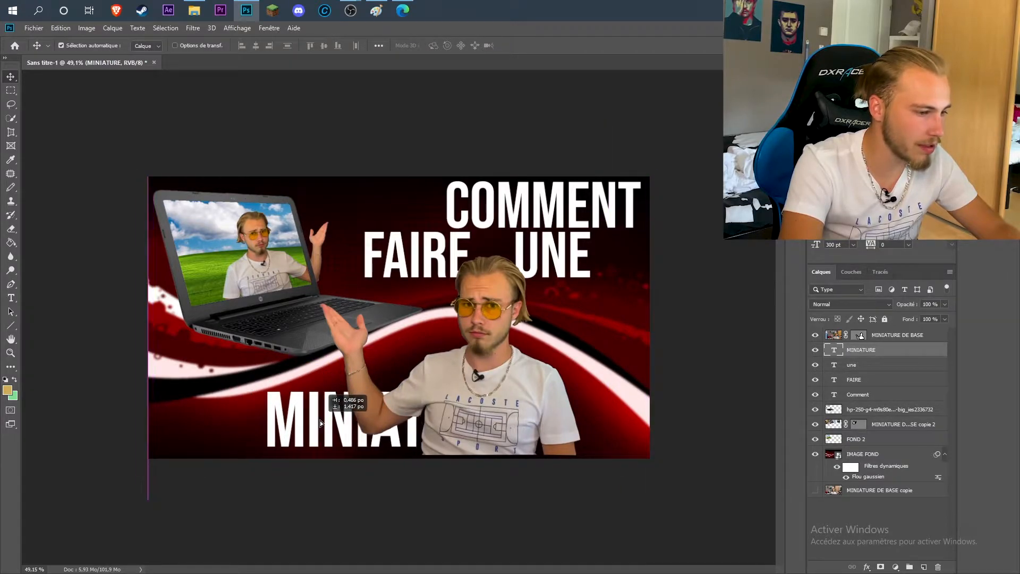
left_click(884, 340)
left_click_drag(874, 350, 874, 329)
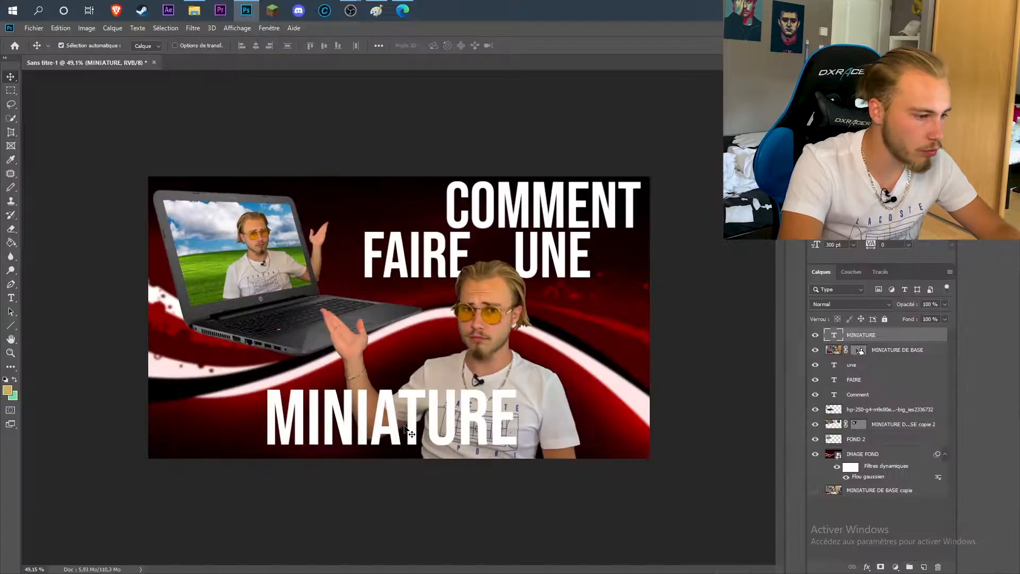
mouse_move(404, 426)
left_mouse_down()
mouse_move(442, 426)
mouse_move(398, 422)
left_mouse_up()
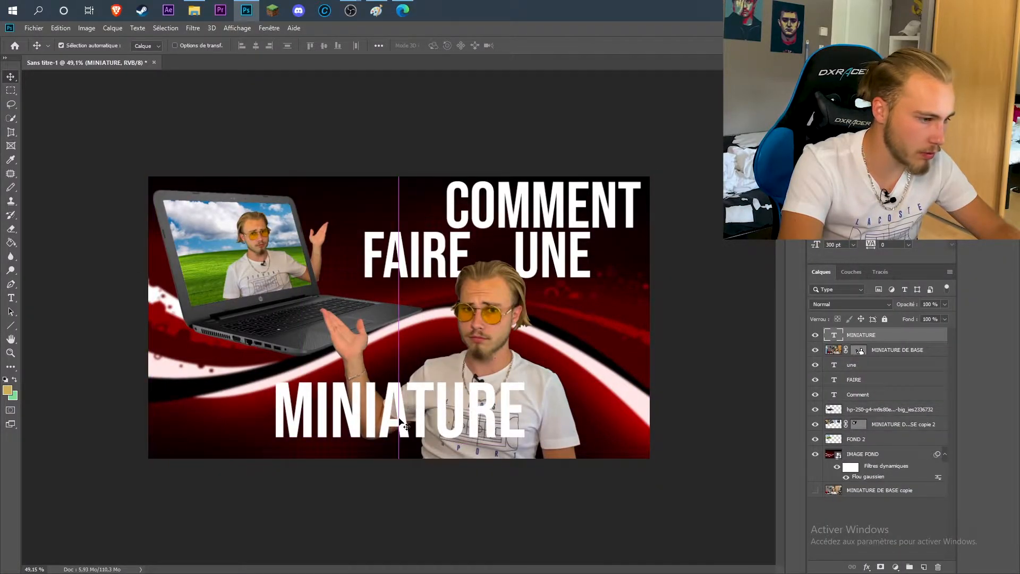
Enlarge the MINIATURE title to 450 pt and raise it so that it fits inside the canvas.
double_click(399, 421)
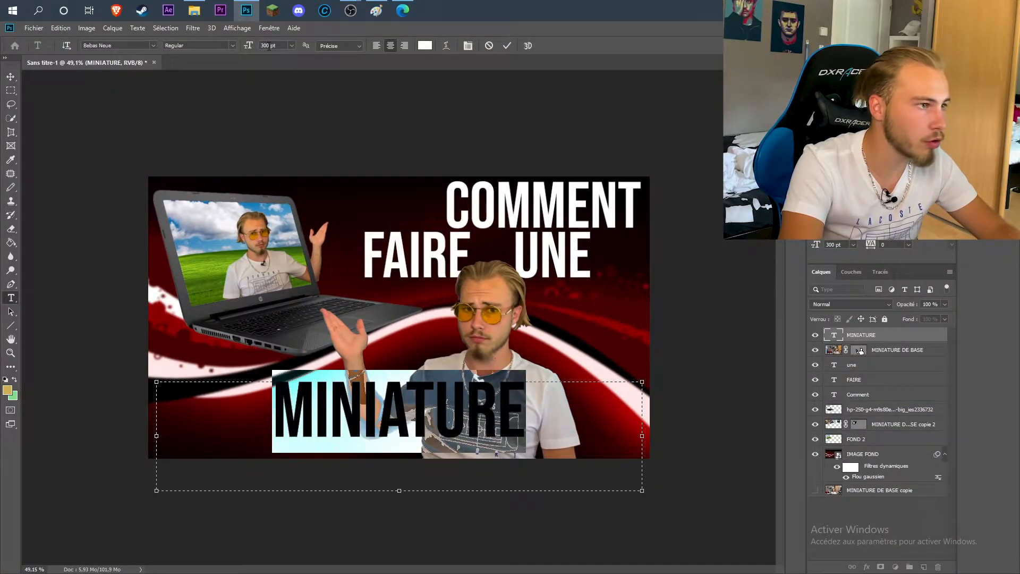
type("450")
key("Return")
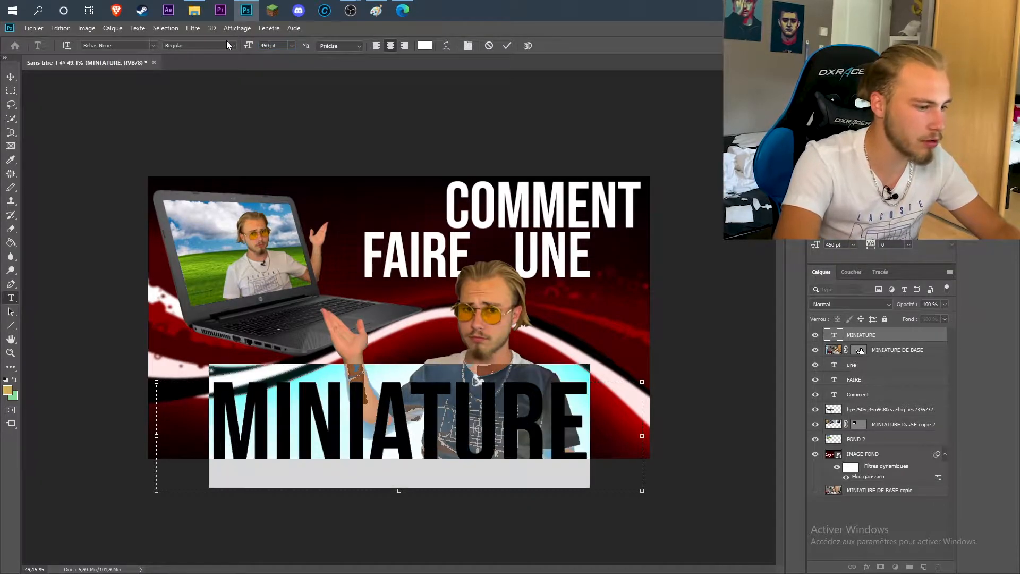
left_click(17, 77)
left_click_drag(393, 425, 393, 410)
scroll(442, 428, "down", 4)
scroll(444, 433, "up", 4)
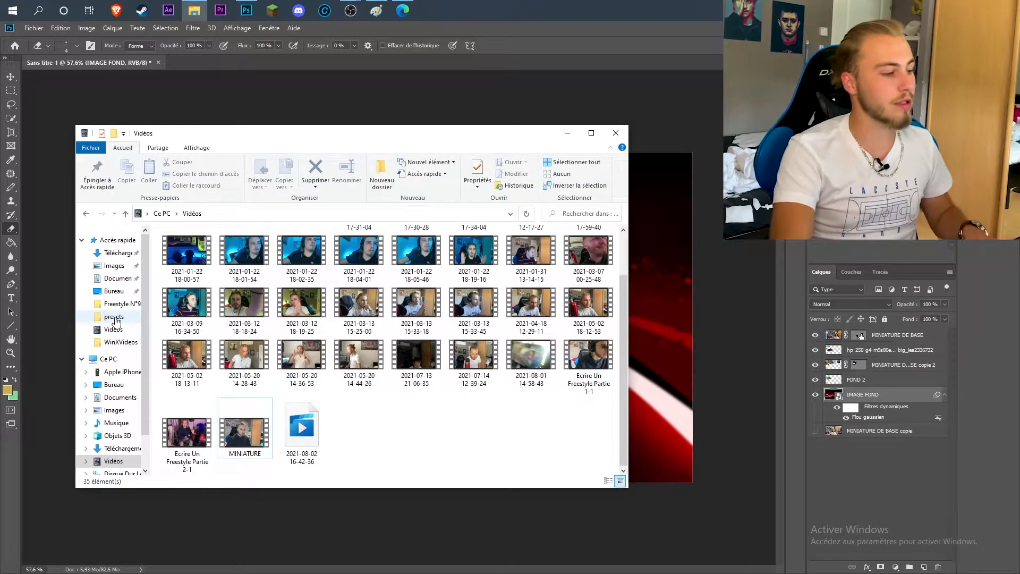
Place YouTube_icon from the Desktop folder beside the man's shoulder, slightly enlarged and tilted, with its layer beneath the MINIATURE text.
left_click(118, 385)
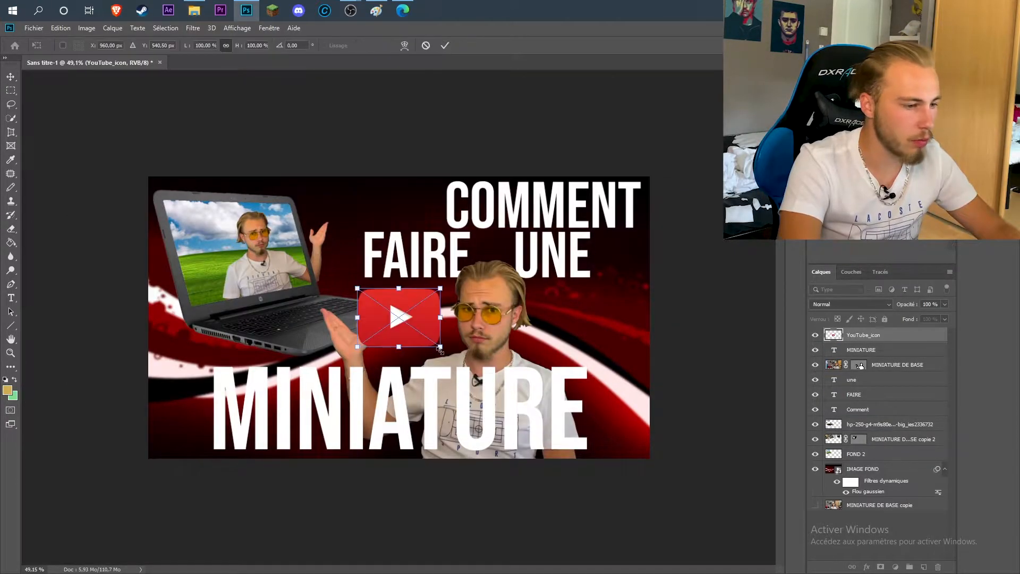
left_click_drag(440, 351, 614, 370)
left_click(742, 372)
left_click_drag(864, 338, 864, 353)
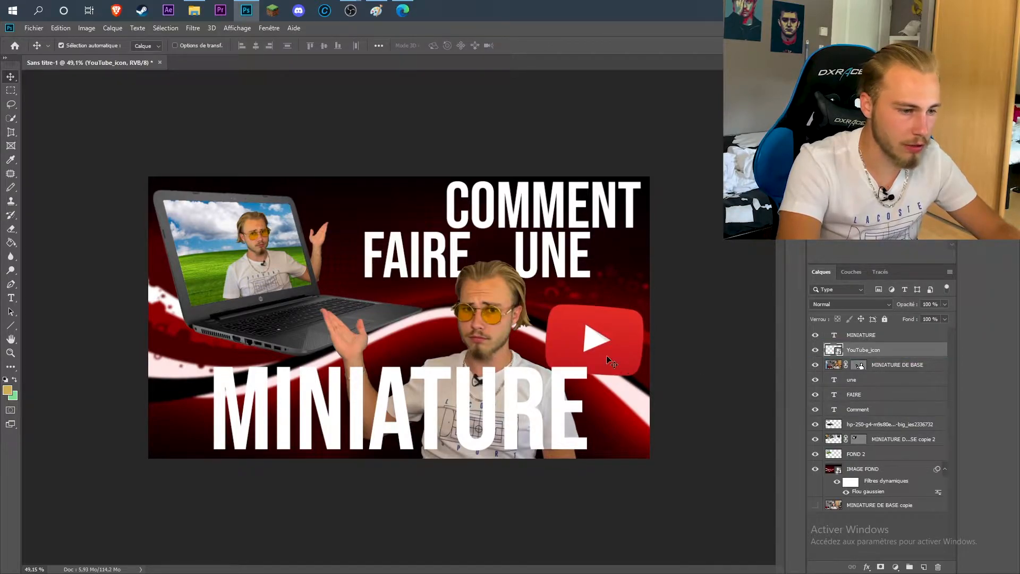
left_click_drag(577, 356, 587, 362)
Apply an Ondulation (ripple) filter of 100% with Moyenne frequency to the YouTube_icon layer.
left_click(200, 29)
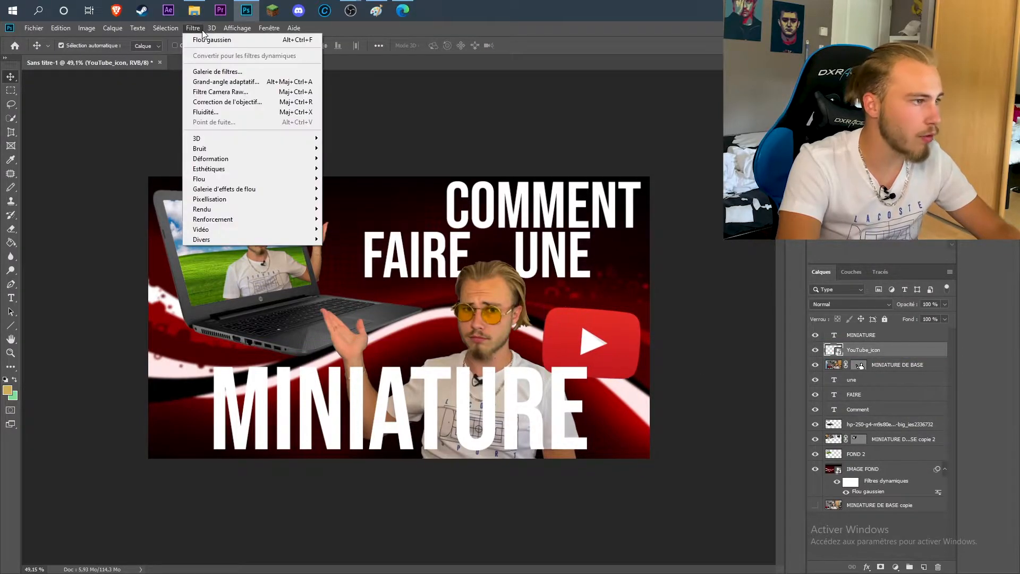
mouse_move(247, 159)
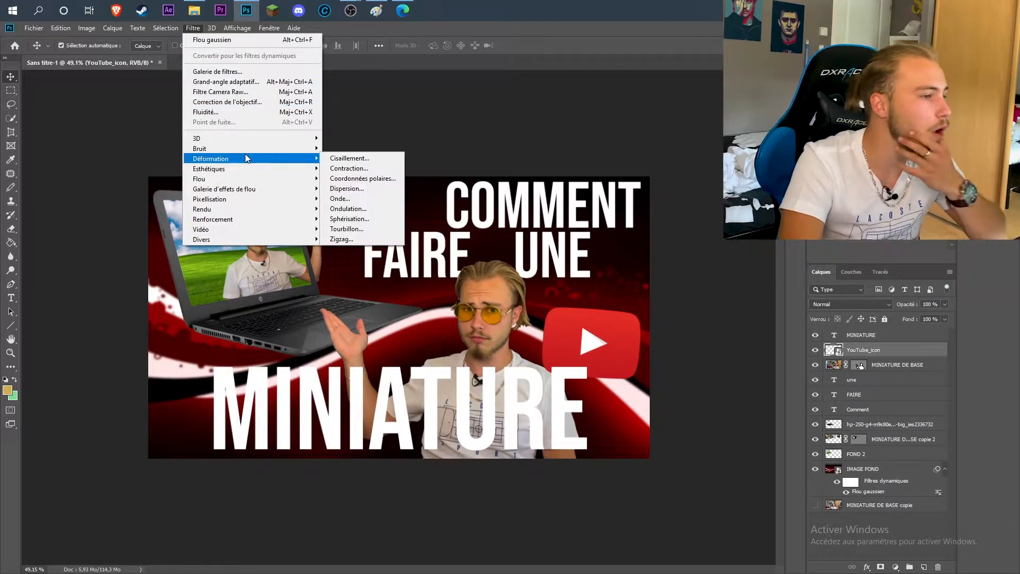
mouse_move(257, 180)
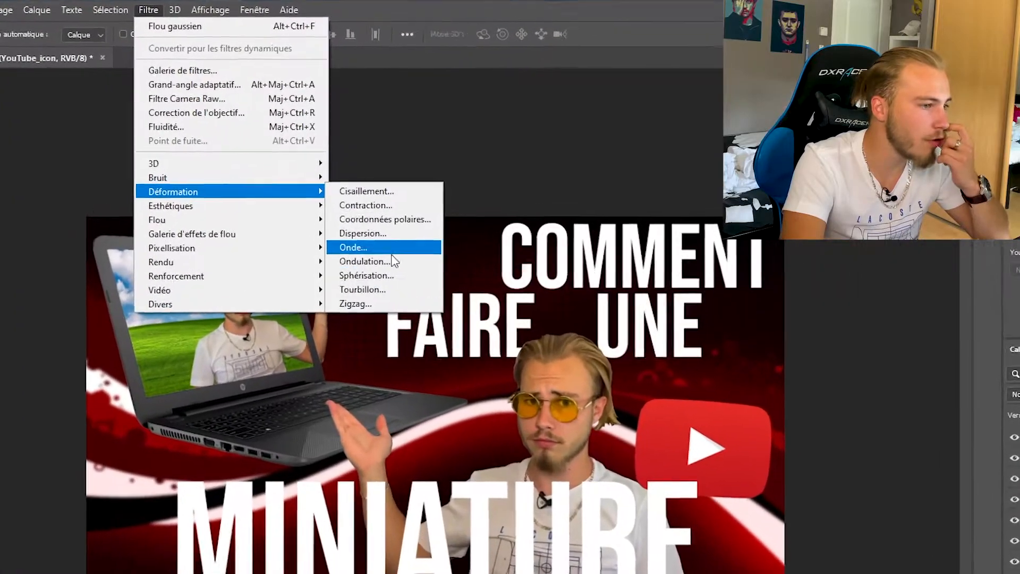
left_click(361, 199)
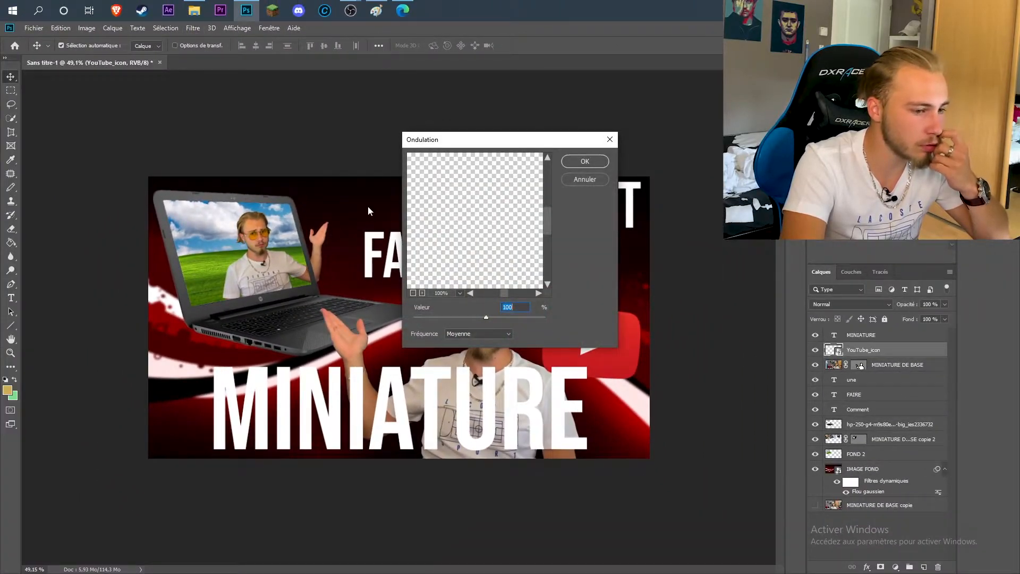
left_click_drag(497, 141, 350, 143)
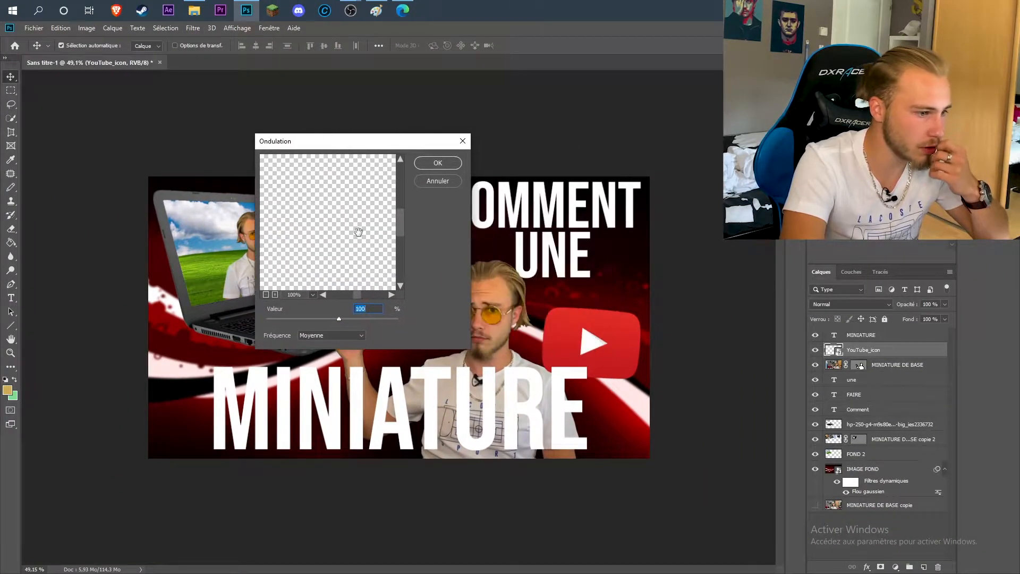
key("alt+space")
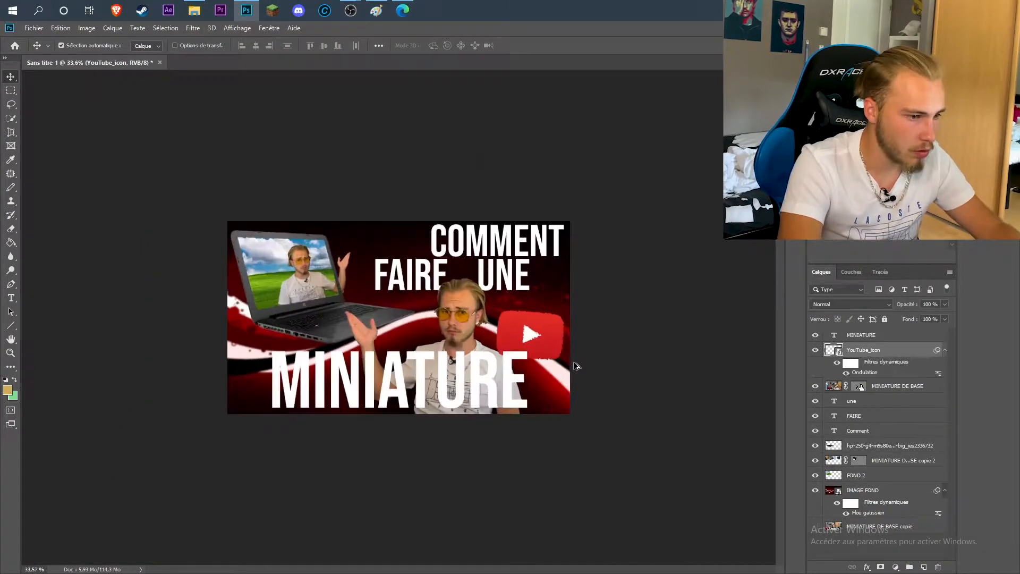
scroll(566, 362, "up", 7)
Try a surface blur on the YouTube icon with a 5-pixel radius and a 15-level threshold, checking its edges in the preview.
right_click(885, 355)
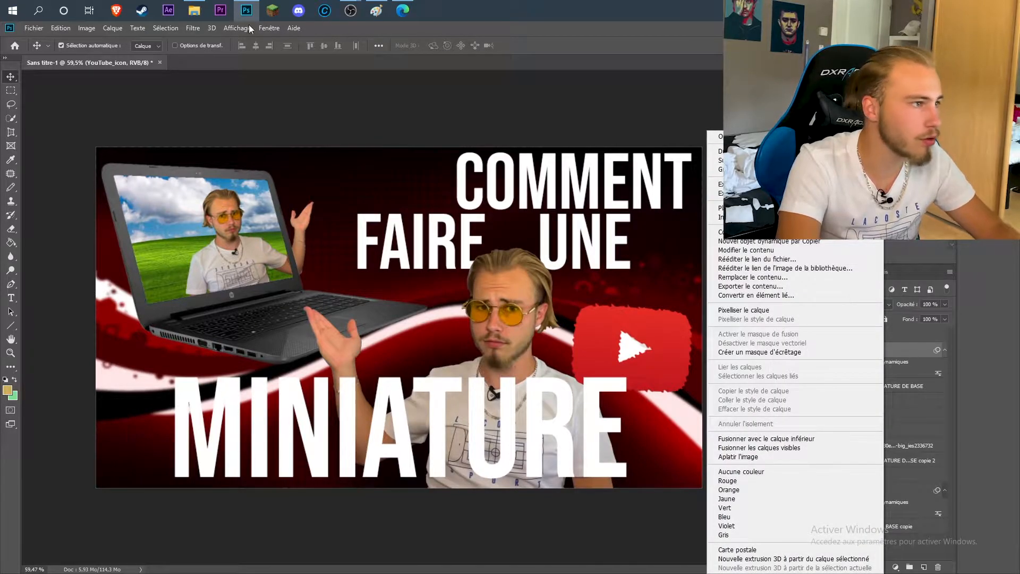
left_click(192, 28)
left_click(192, 28)
mouse_move(240, 178)
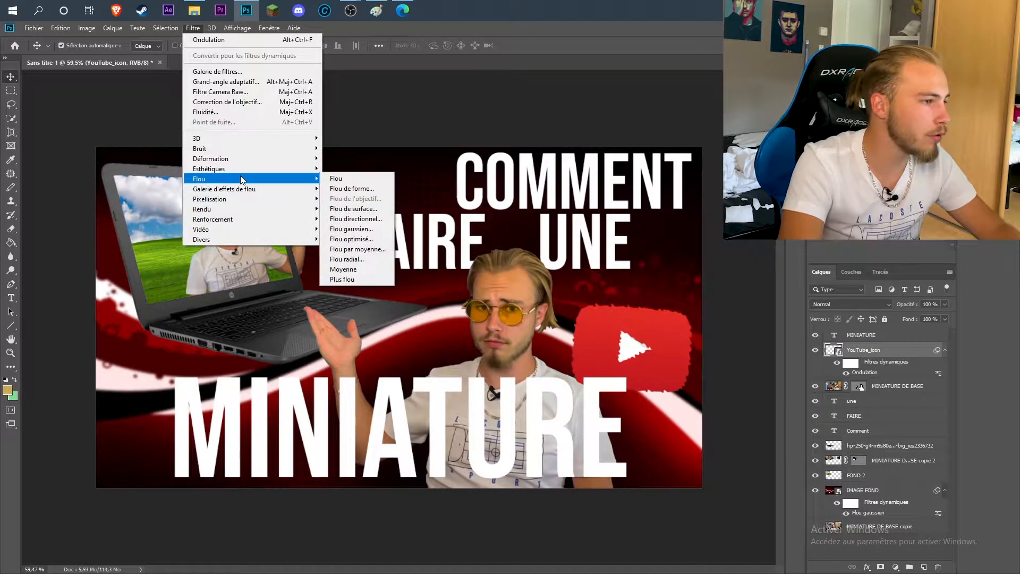
left_click(346, 188)
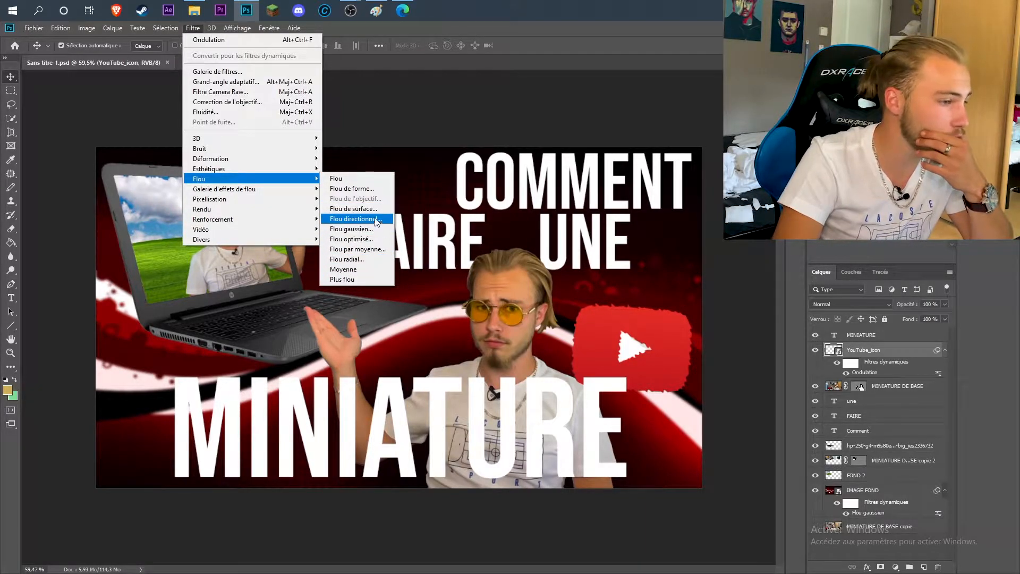
left_click(375, 219)
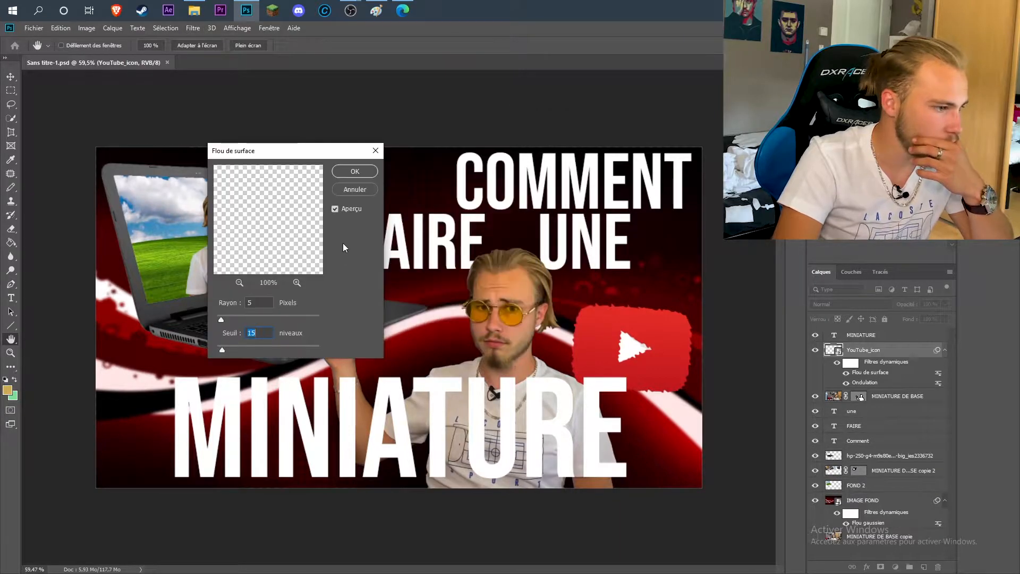
left_click_drag(299, 235, 293, 291)
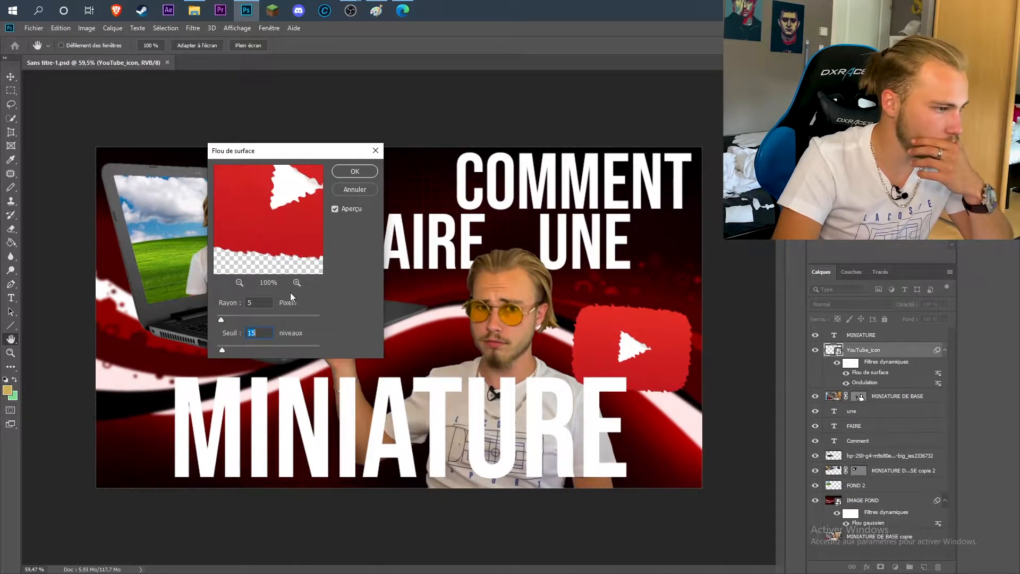
left_click(239, 282)
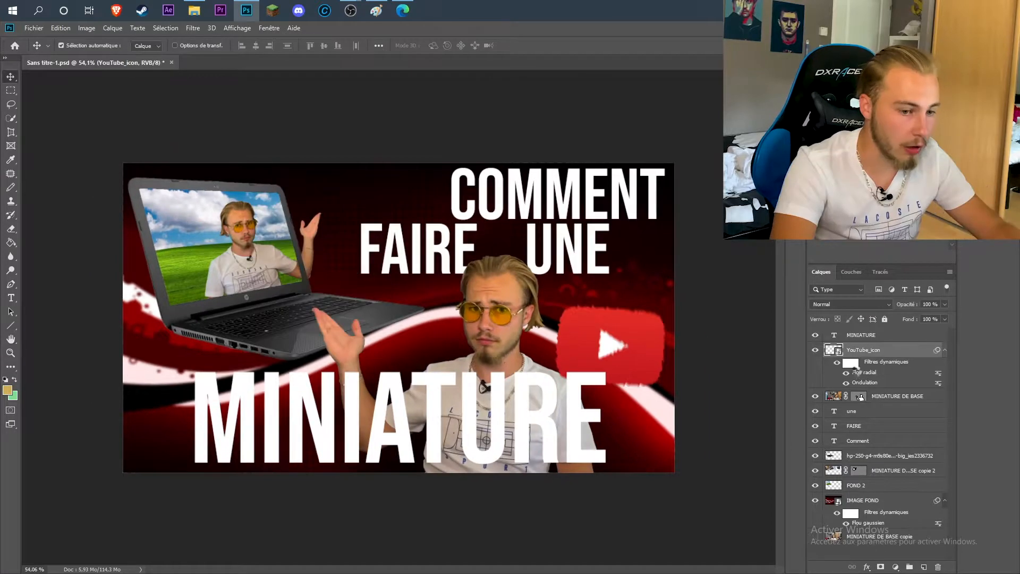
Apply a radial blur of 1 to the YouTube icon, using Rotation mode and Supérieure quality.
double_click(856, 372)
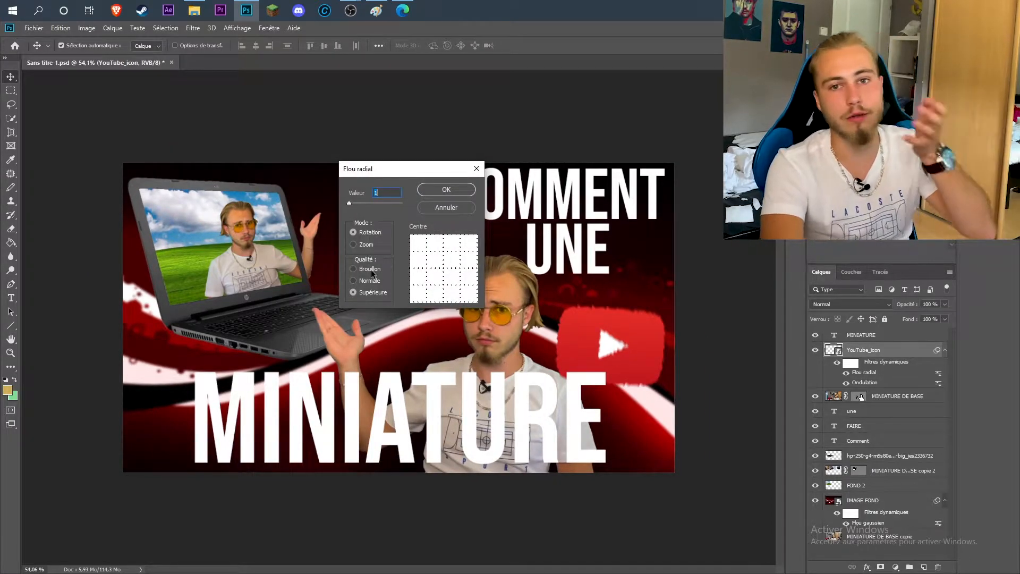
left_click(446, 190)
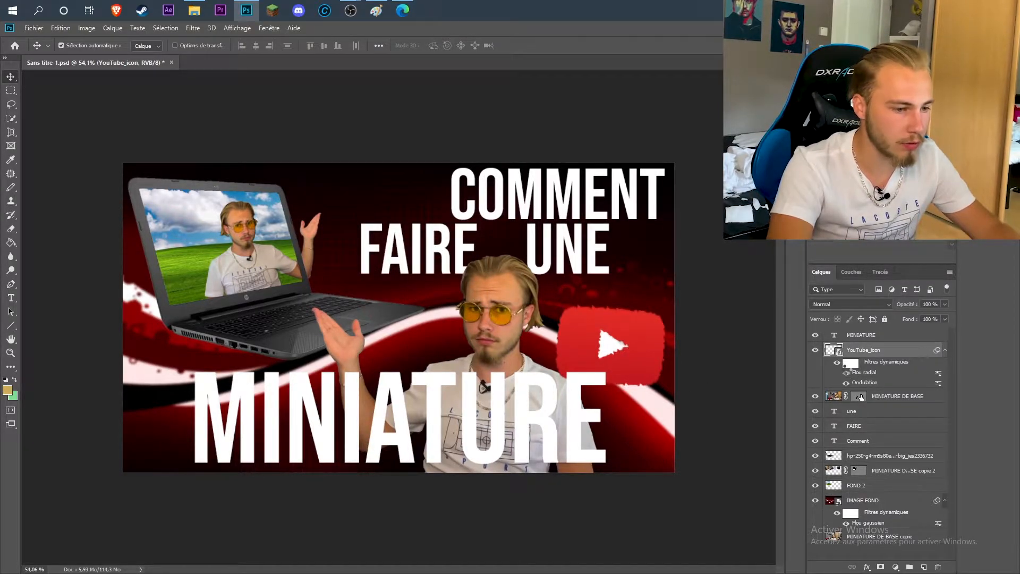
scroll(547, 401, "down", 3)
scroll(547, 401, "down", 2)
scroll(547, 401, "up", 4)
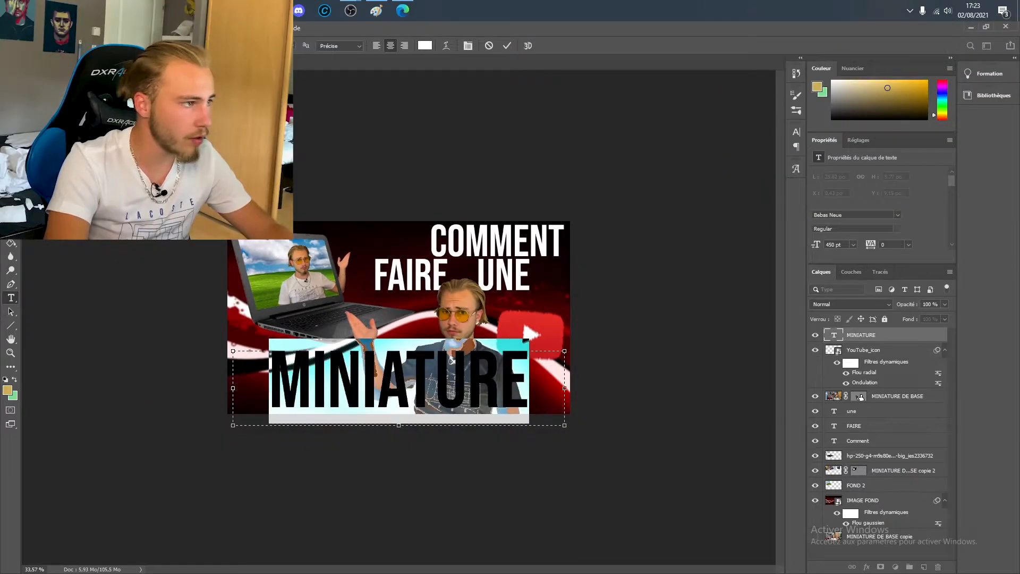
Add a black Produit drop shadow to MINIATURE with 100% opacity, 120° angle, 15 px distance, 42% spread and 15 px size.
left_click(11, 78)
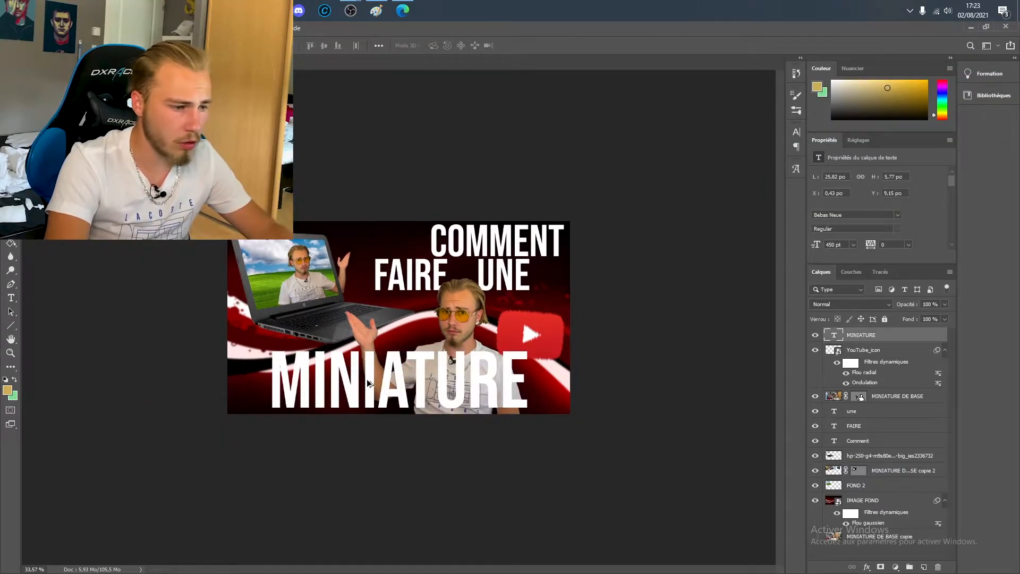
scroll(369, 390, "up", 5)
right_click(849, 335)
left_click(756, 105)
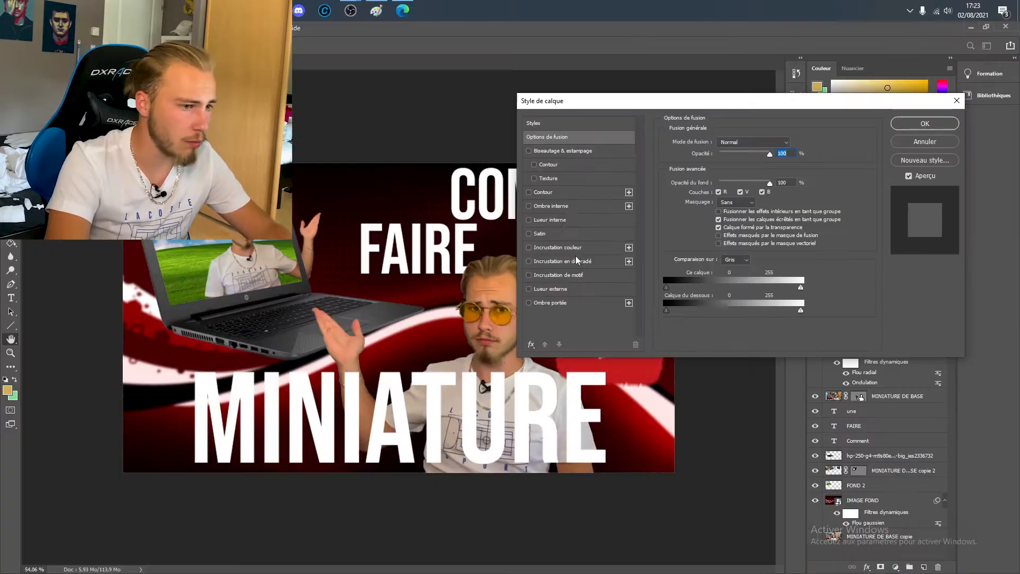
left_click_drag(574, 104, 394, 74)
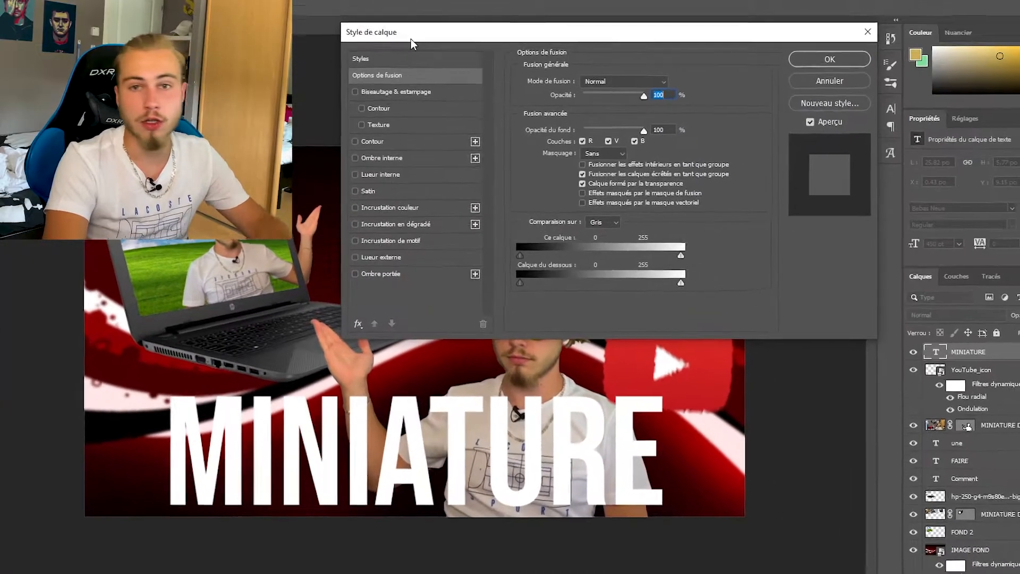
left_click(356, 274)
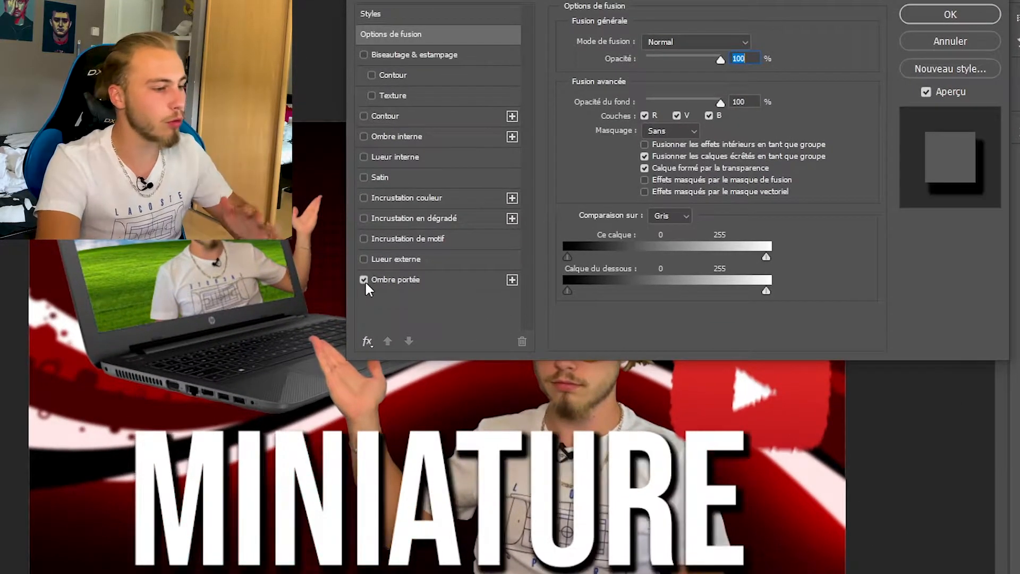
left_click(388, 282)
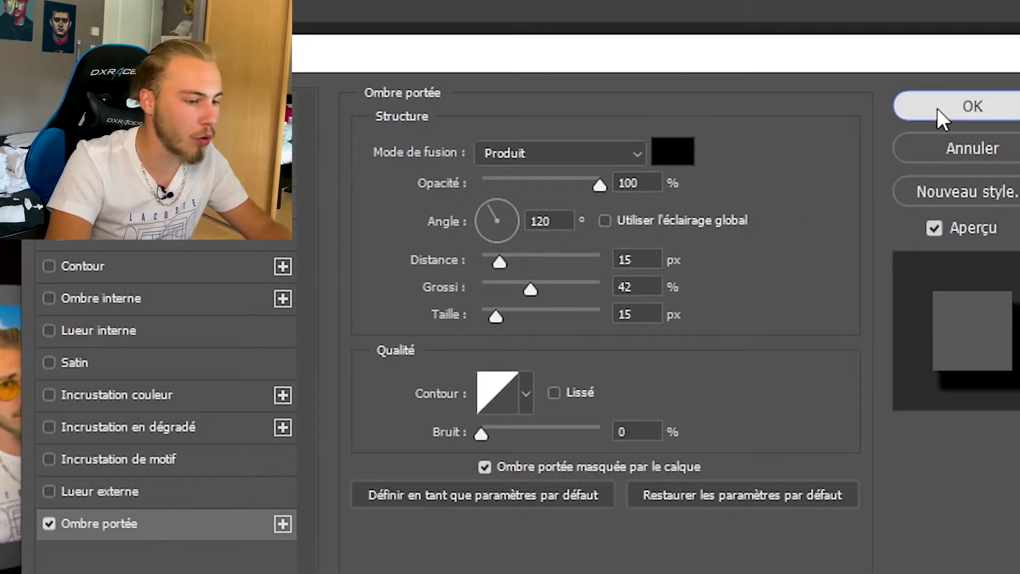
left_click(908, 106)
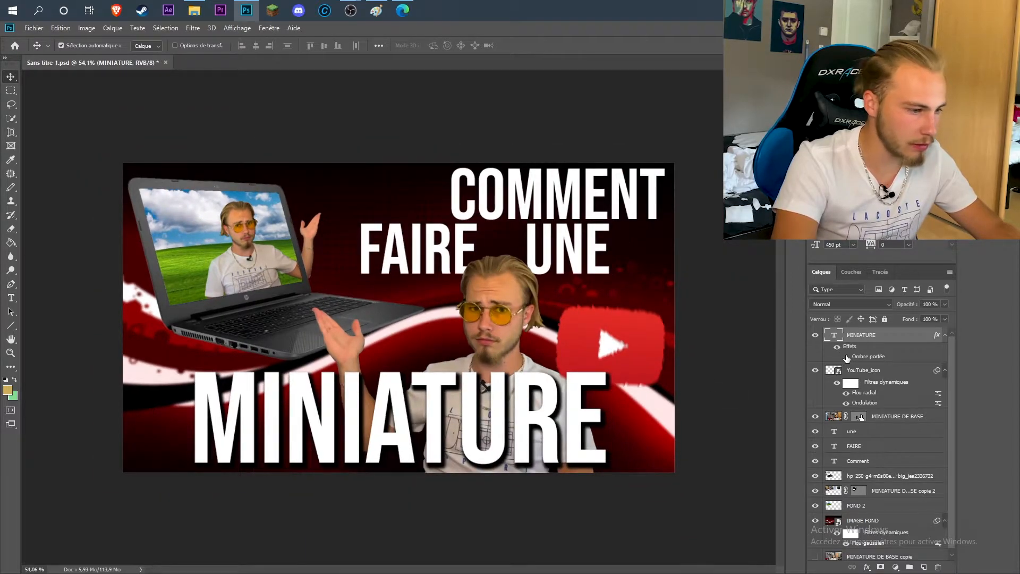
Compare the MINIATURE title with and without its drop shadow.
left_click(846, 357)
left_click(845, 356)
left_click(846, 357)
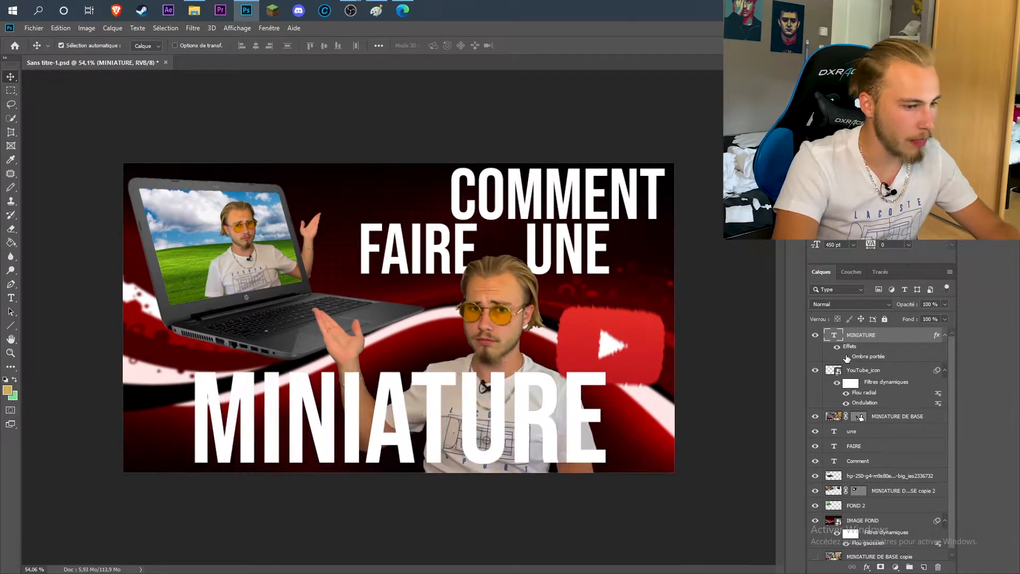
left_click(845, 357)
left_click(846, 357)
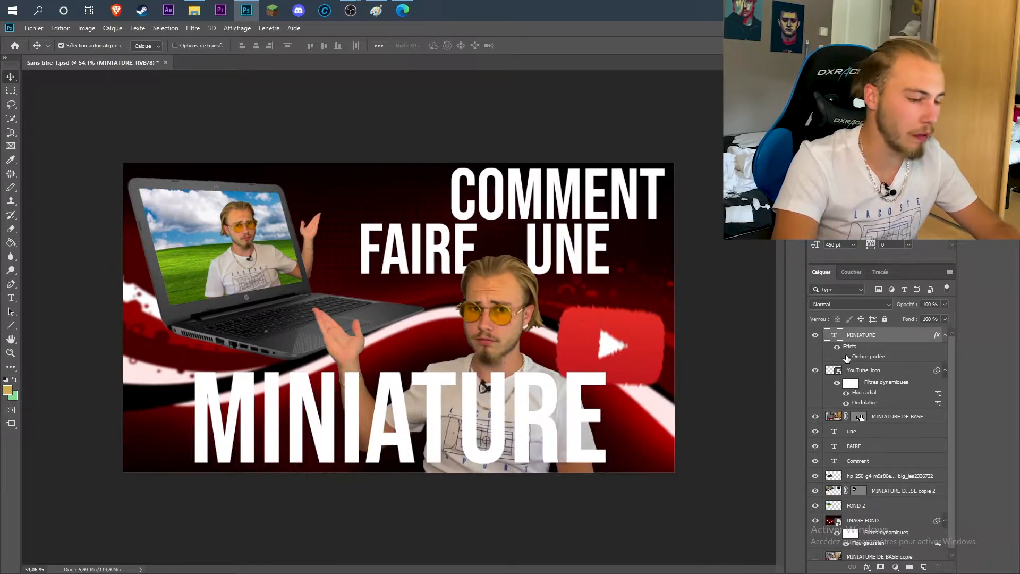
left_click(845, 357)
left_click(846, 357)
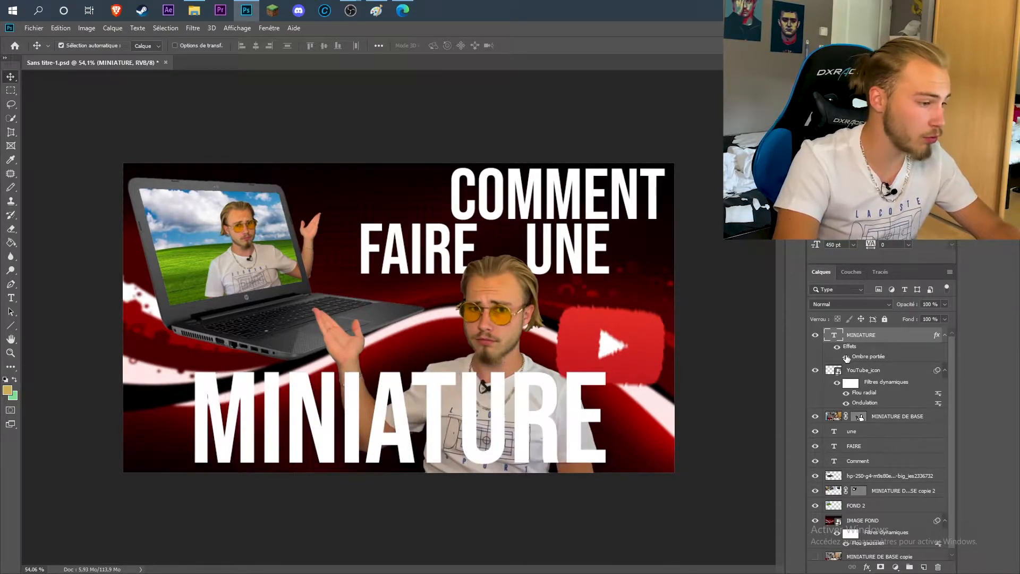
left_click(846, 357)
scroll(451, 443, "down", 4)
scroll(523, 399, "up", 5)
Enable an outer glow, without a drop shadow, in the layer style of the YouTube icon.
right_click(865, 371)
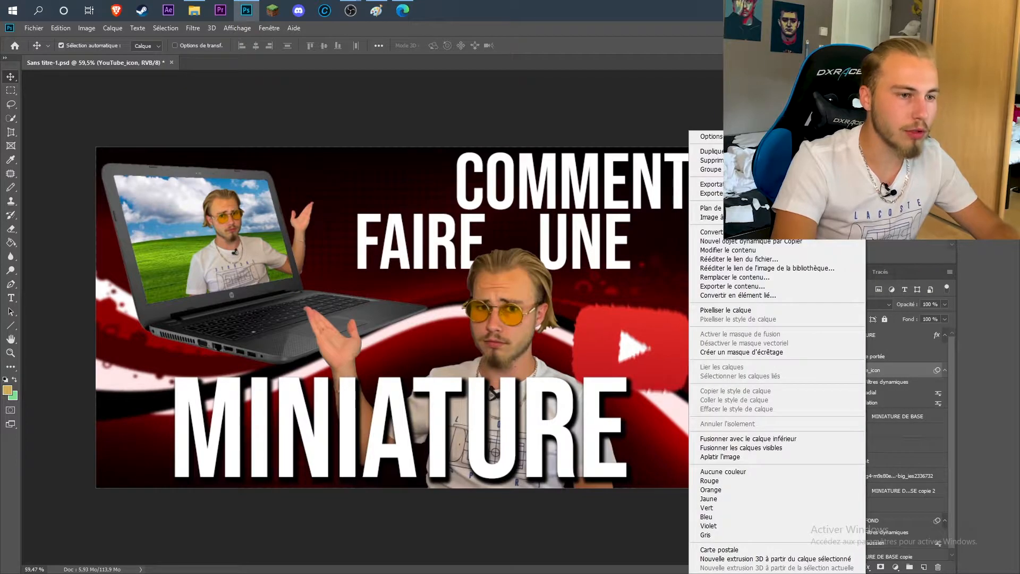
left_click(711, 137)
left_click_drag(455, 88, 136, 77)
left_click(49, 275)
left_click(50, 275)
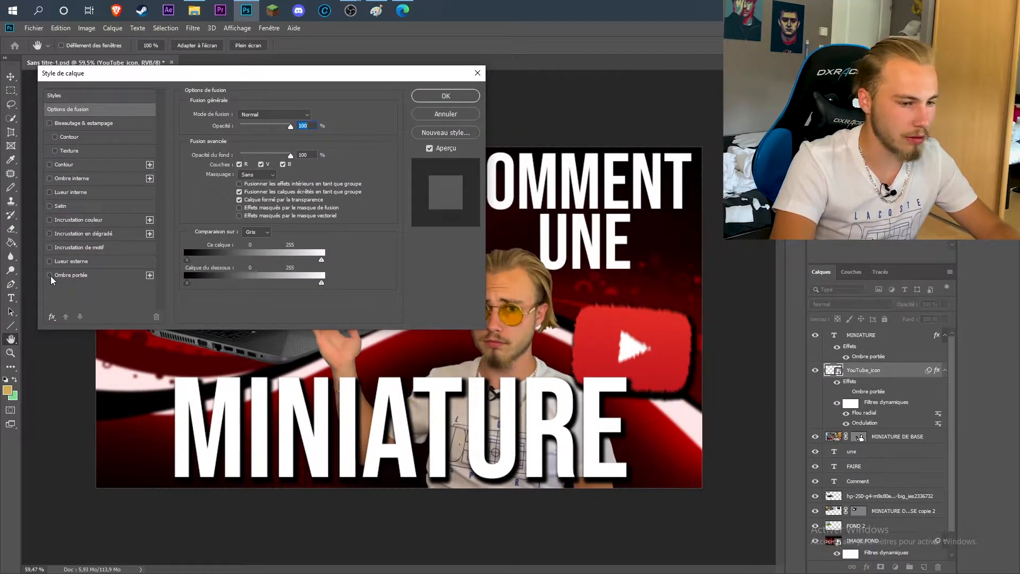
left_click(50, 261)
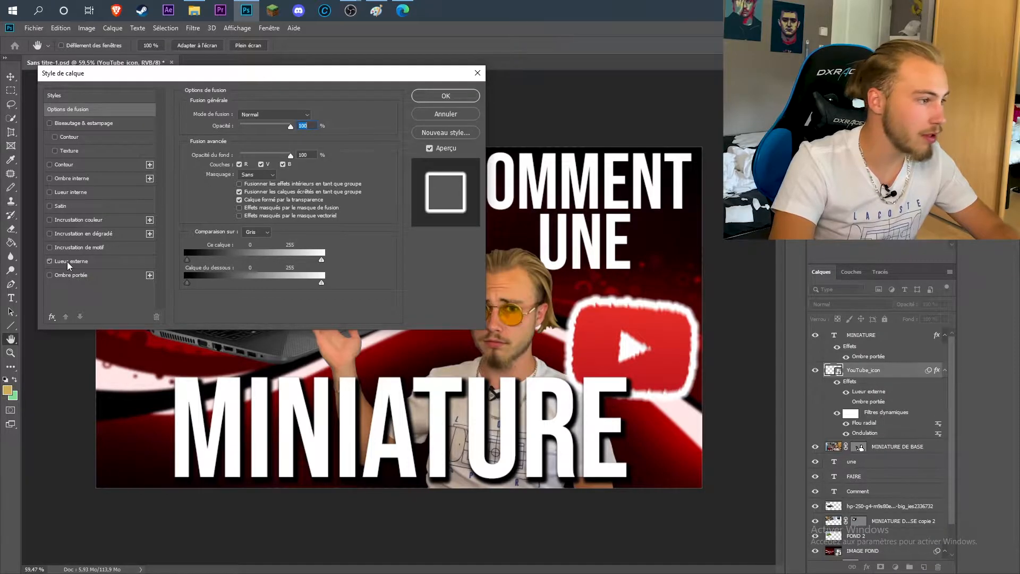
Set the icon's outer glow to 100% opacity, no noise, 100% range and 0% variation, with a slightly larger size.
left_click(69, 261)
mouse_move(249, 138)
left_mouse_down()
mouse_move(266, 137)
mouse_move(234, 138)
left_mouse_up()
mouse_move(285, 126)
left_mouse_down()
mouse_move(264, 127)
mouse_move(288, 127)
left_mouse_up()
mouse_move(224, 269)
left_mouse_down()
mouse_move(252, 269)
mouse_move(219, 269)
left_mouse_up()
left_click_drag(252, 257, 287, 257)
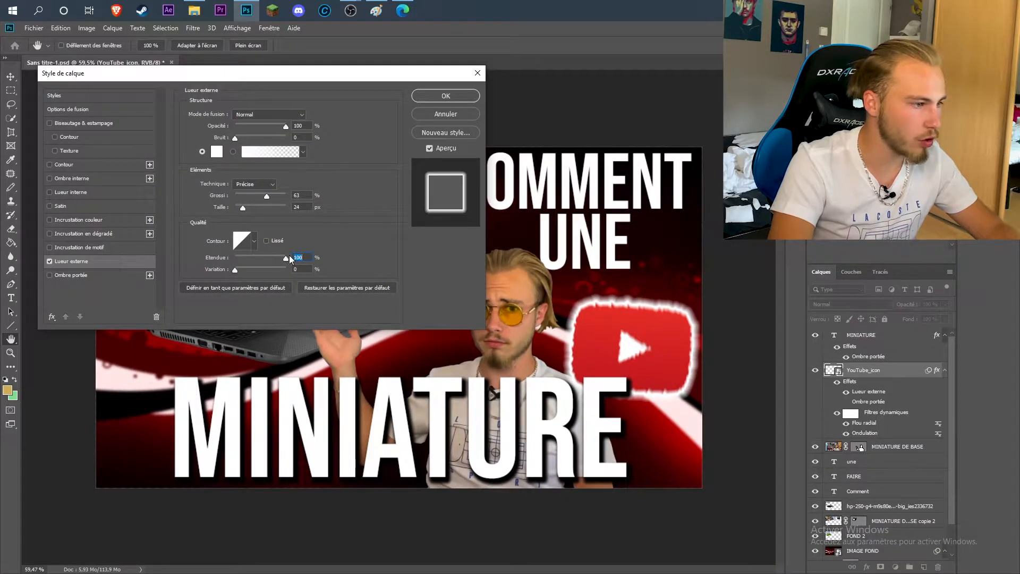
mouse_move(244, 207)
left_mouse_down()
mouse_move(263, 211)
mouse_move(241, 210)
mouse_move(261, 197)
mouse_move(261, 211)
mouse_move(246, 210)
left_mouse_up()
key("Return")
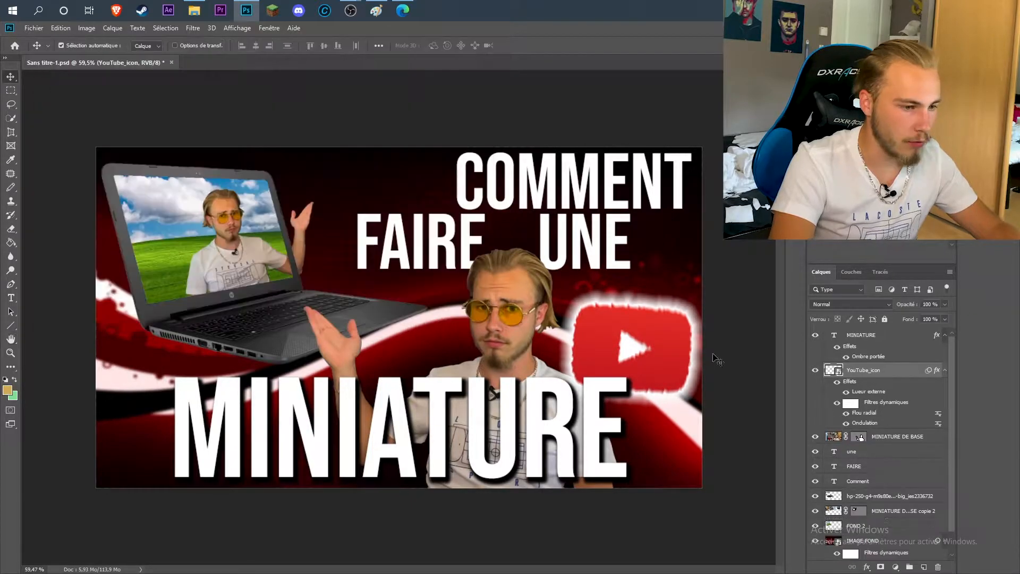
Check the effect of the YouTube icon's outer glow on the whole thumbnail.
left_click(846, 392)
scroll(583, 412, "down", 9)
scroll(409, 390, "up", 7)
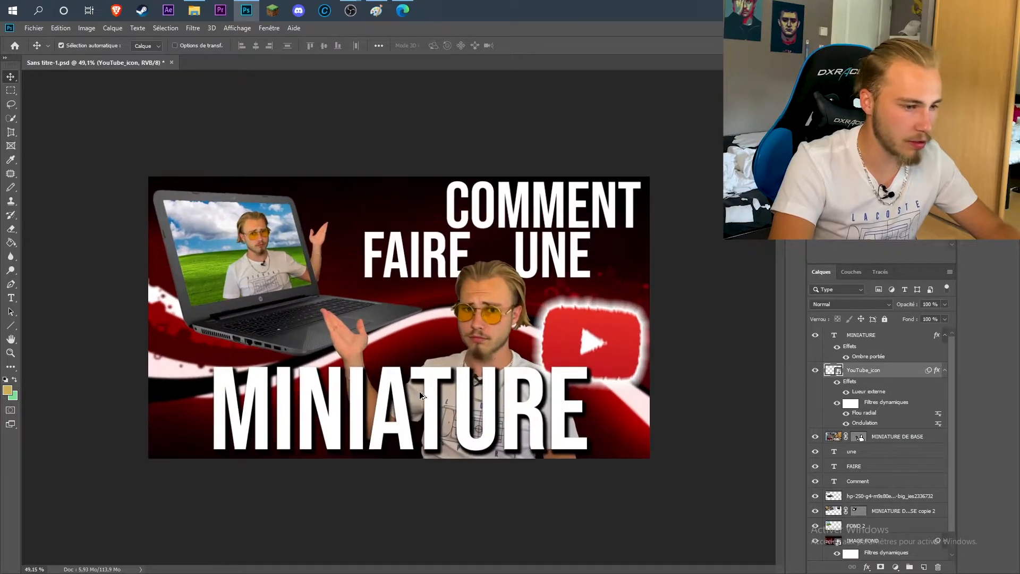
scroll(419, 391, "up", 1)
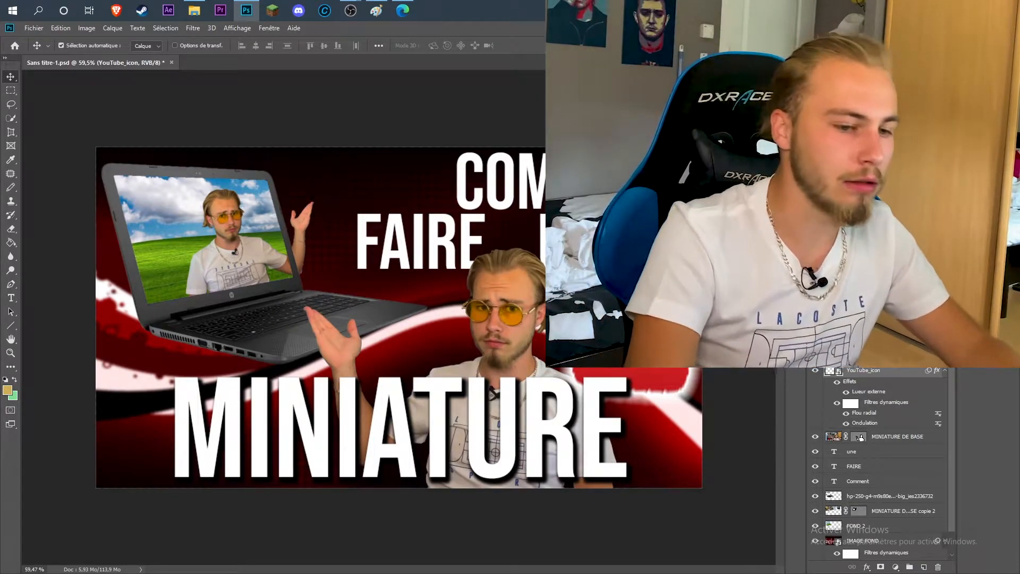
Lower the FAIRE, UNE and COMMENT titles slightly, shifting UNE a little further away from the man's head.
left_click(862, 340)
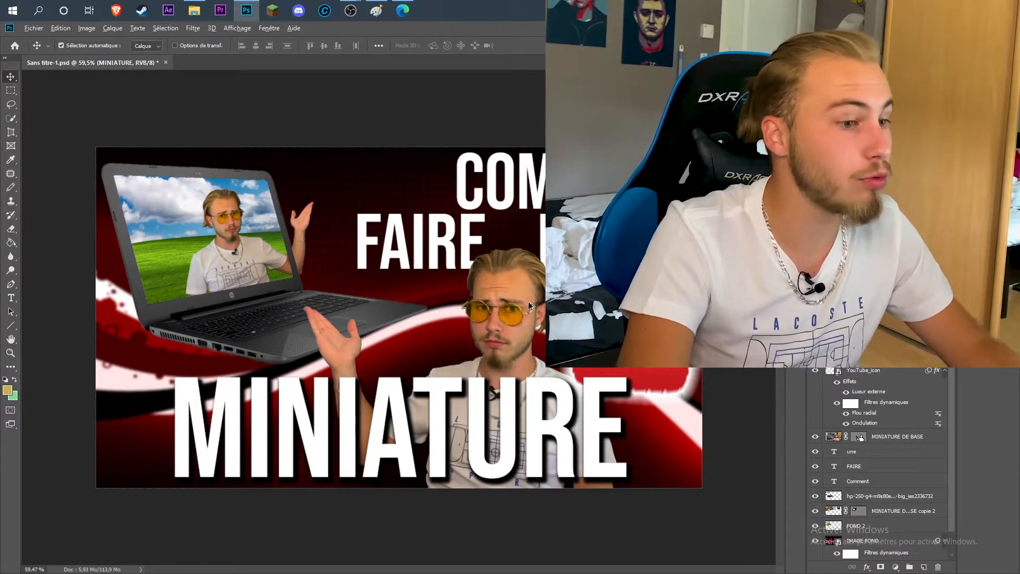
scroll(531, 307, "down", 10)
scroll(436, 255, "up", 12)
left_click_drag(444, 238, 443, 256)
left_click_drag(596, 242, 608, 261)
left_click_drag(556, 155, 556, 160)
Enlarge the COMMENT title to 275 pt.
double_click(557, 160)
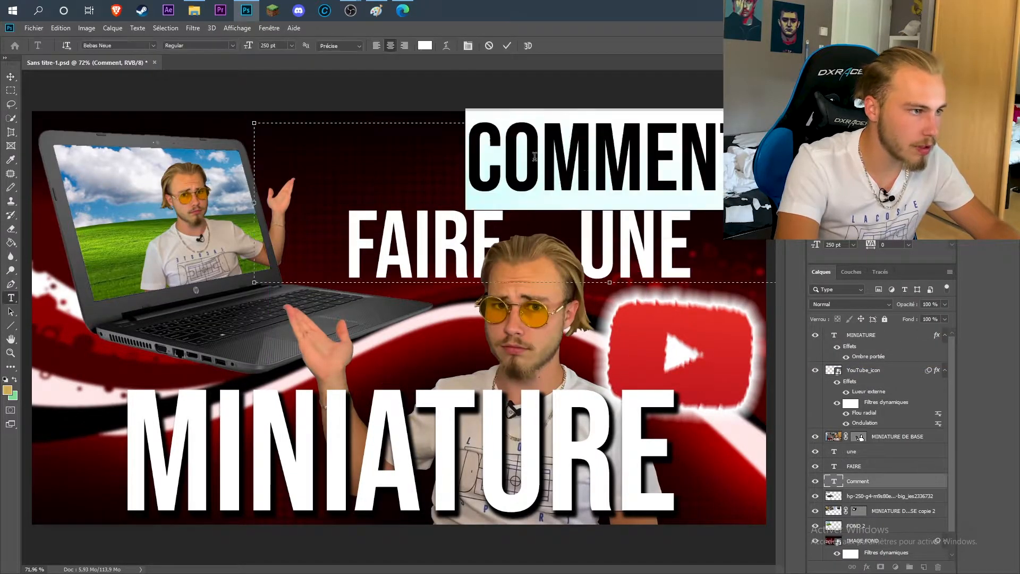
key("BackSpace")
key("BackSpace")
type("75")
key("Return")
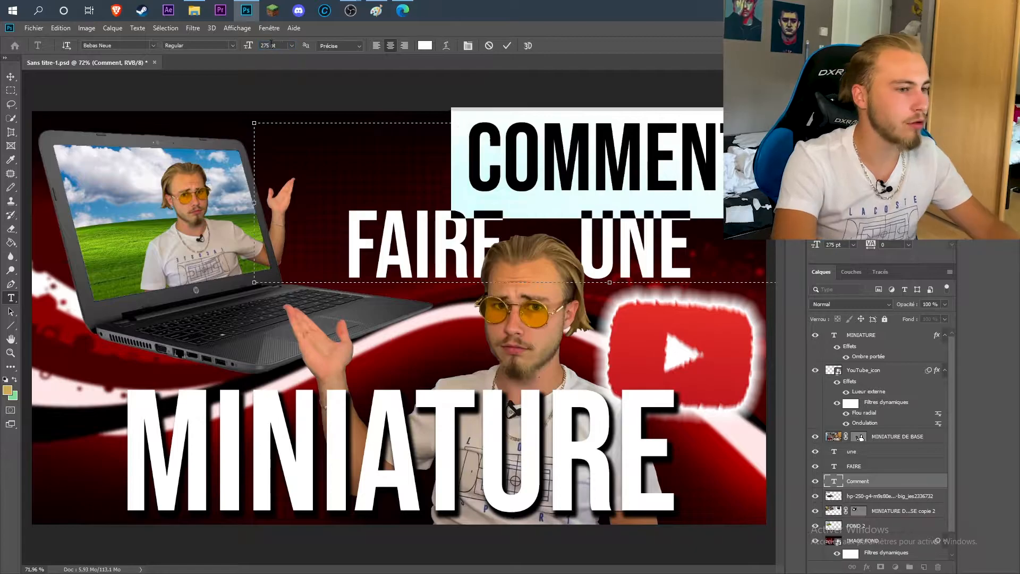
left_click(11, 77)
scroll(684, 199, "up", 1)
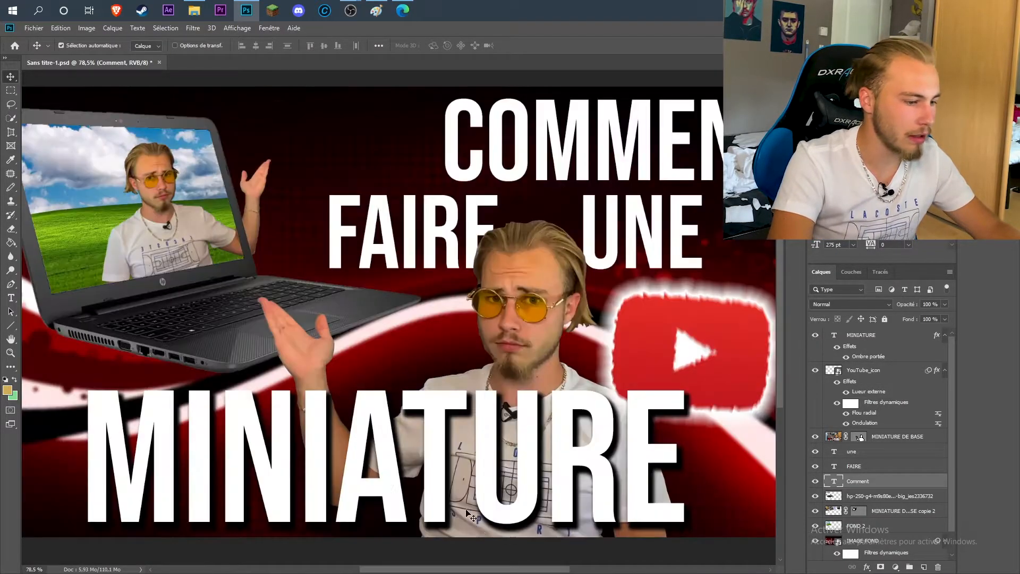
Enlarge the UNE title to 275 pt and shift it slightly up between the man's head and the YouTube icon.
scroll(493, 545, "up", 2)
left_click_drag(468, 570, 512, 568)
left_click_drag(613, 211, 597, 206)
double_click(478, 303)
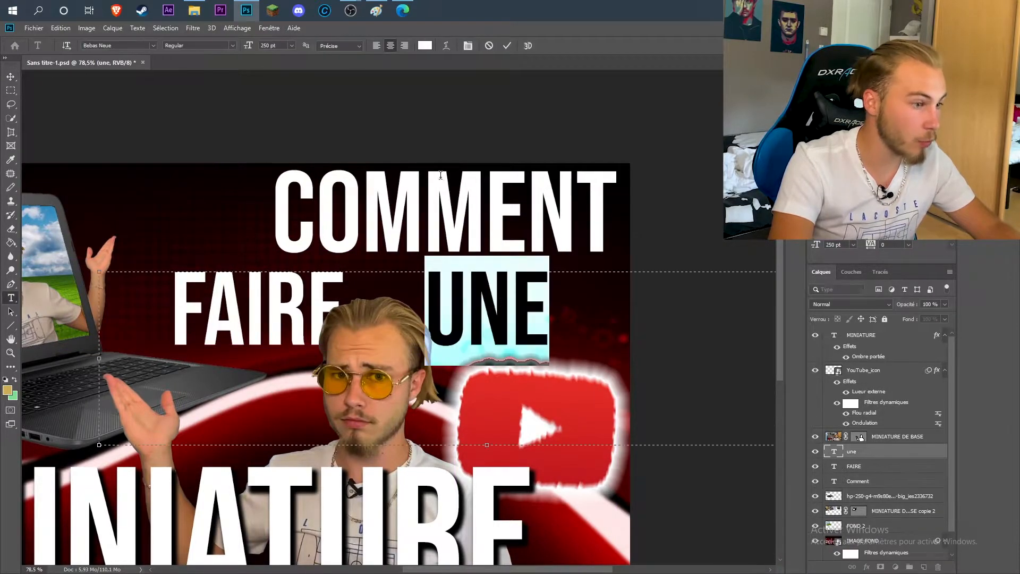
key("Return")
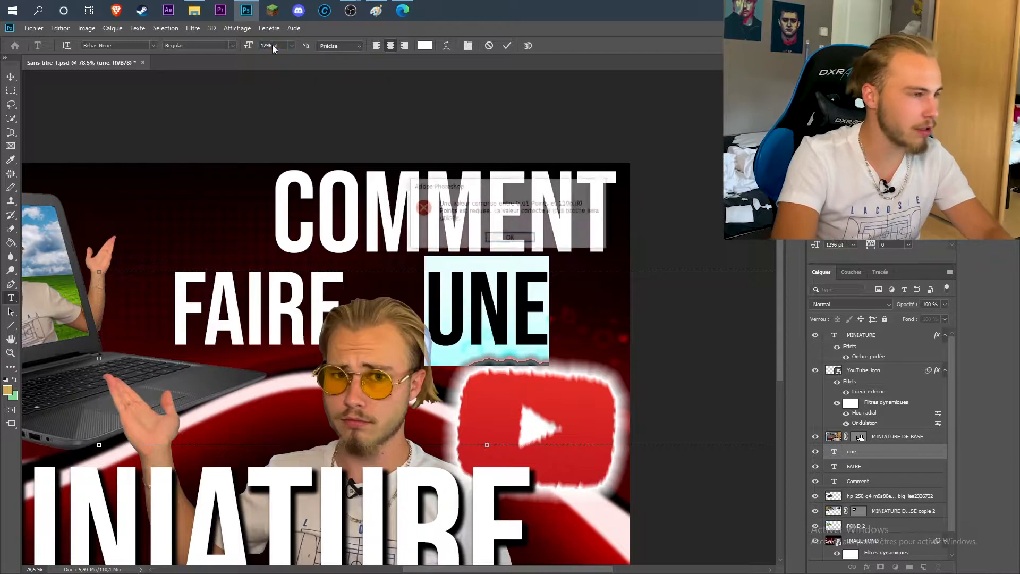
key("Return")
left_click_drag(270, 46, 215, 45)
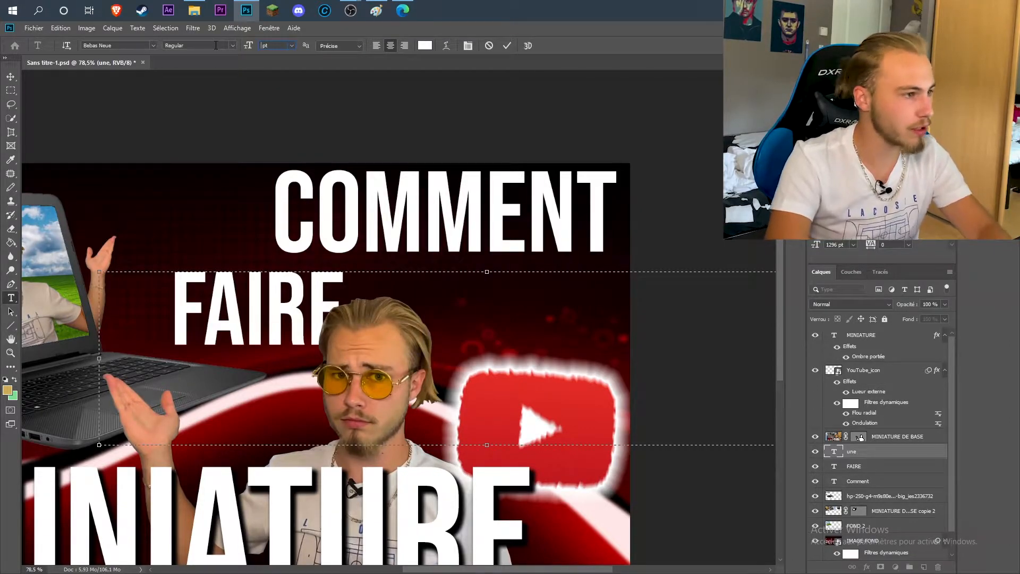
key("Return")
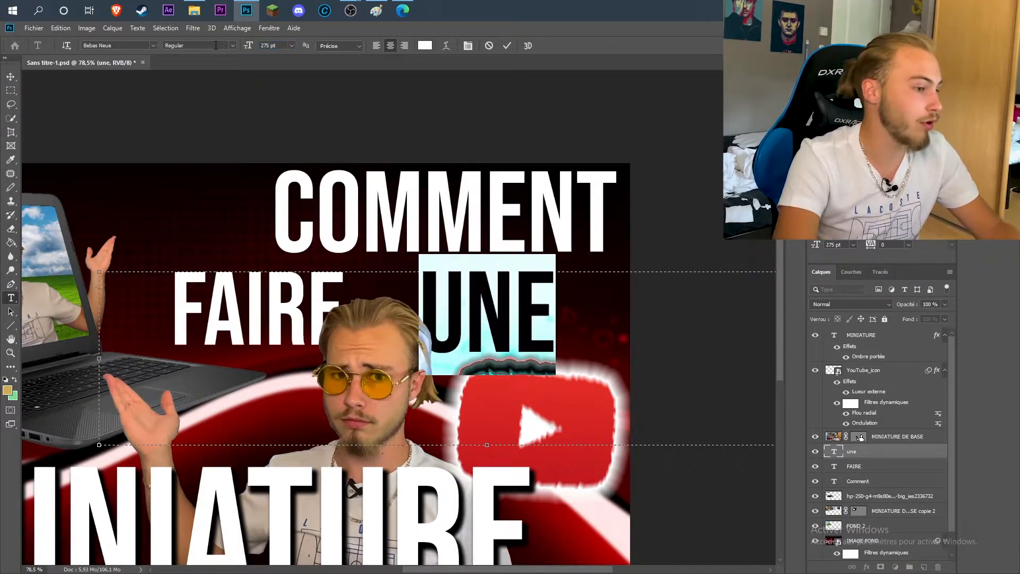
left_click(10, 77)
mouse_move(453, 312)
left_mouse_down()
mouse_move(459, 301)
mouse_move(449, 300)
left_mouse_up()
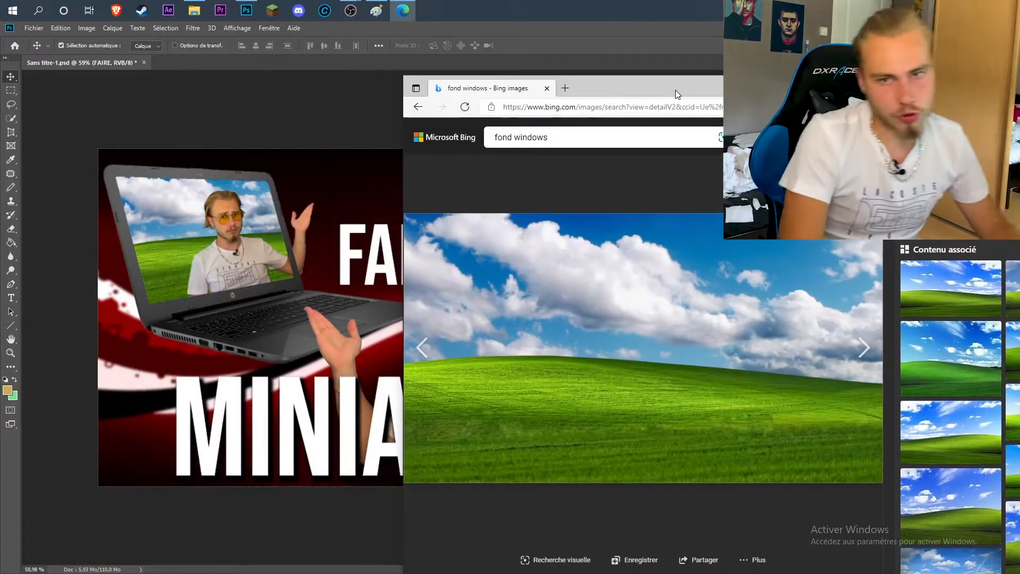
Move the browser window off the thumbnail and paste the YouTube home page screenshot over the canvas as a new layer.
left_click_drag(633, 106, 663, 106)
left_click_drag(668, 94, 0, 136)
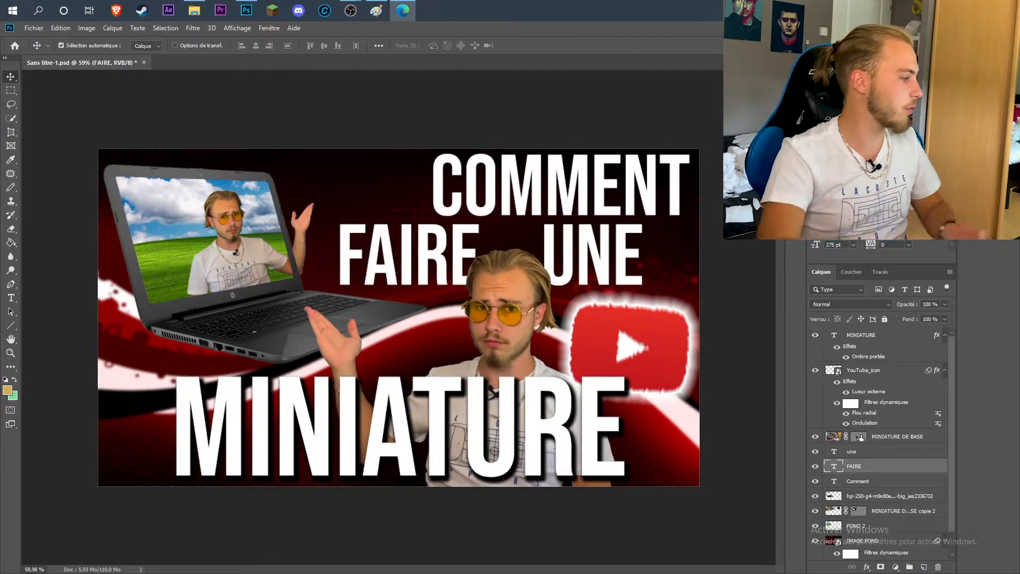
left_click(56, 141)
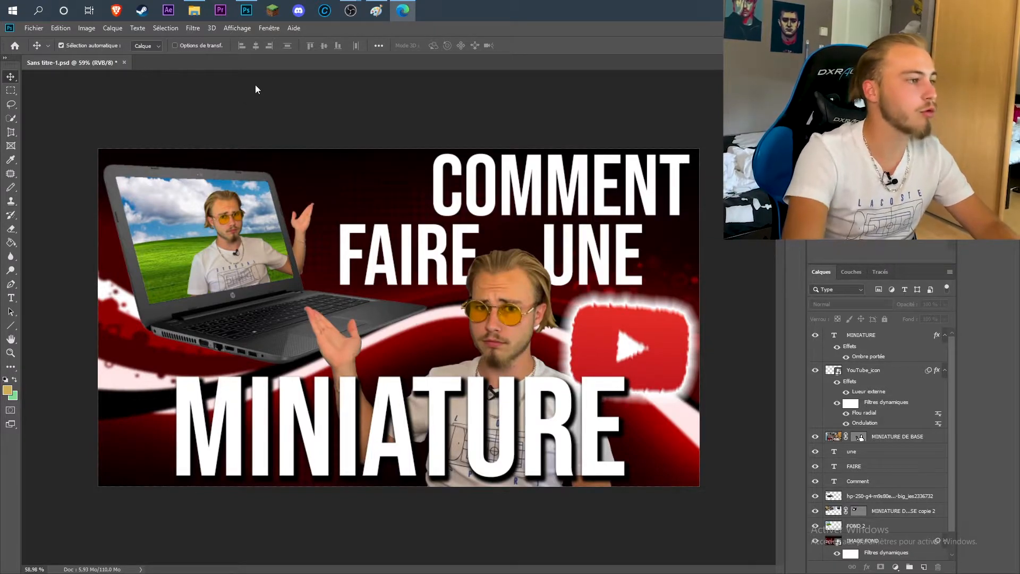
key("ctrl+v")
key("ctrl+v")
left_click_drag(267, 217, 267, 201)
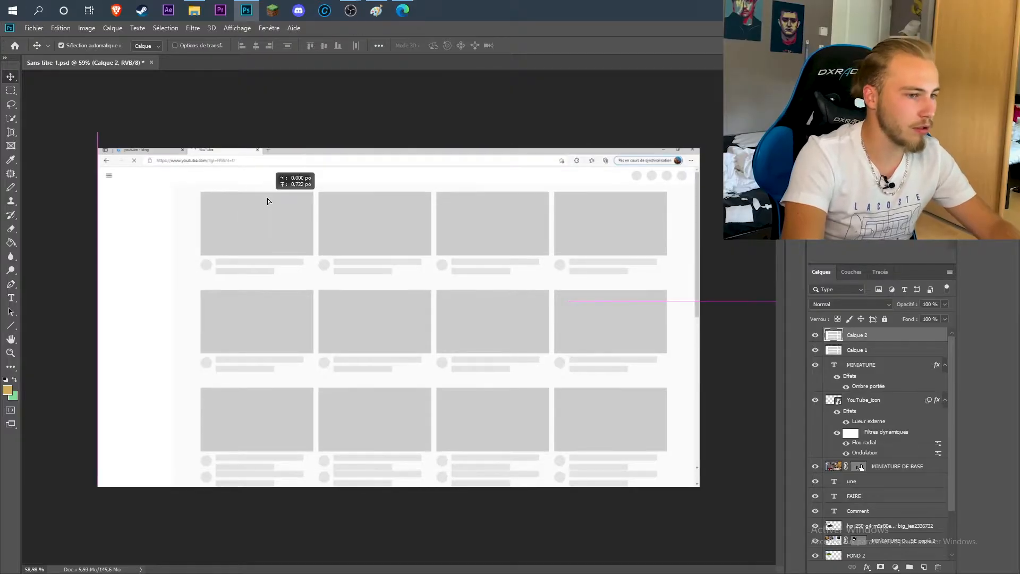
scroll(237, 237, "down", 3)
scroll(240, 248, "up", 2)
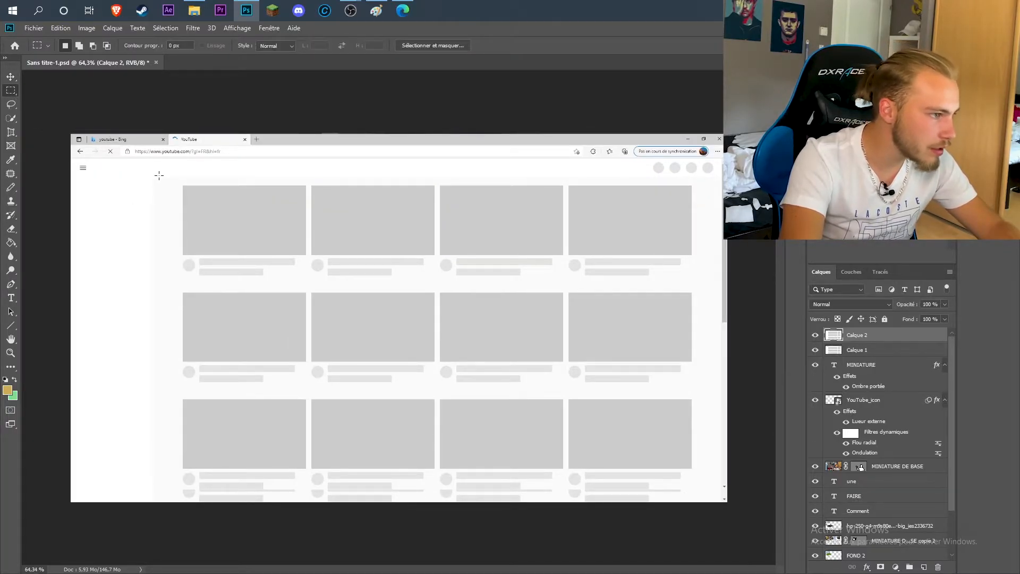
Copy only the grid of video placeholders to its own layer and delete the full-page screenshot layers.
left_click_drag(212, 194, 701, 488)
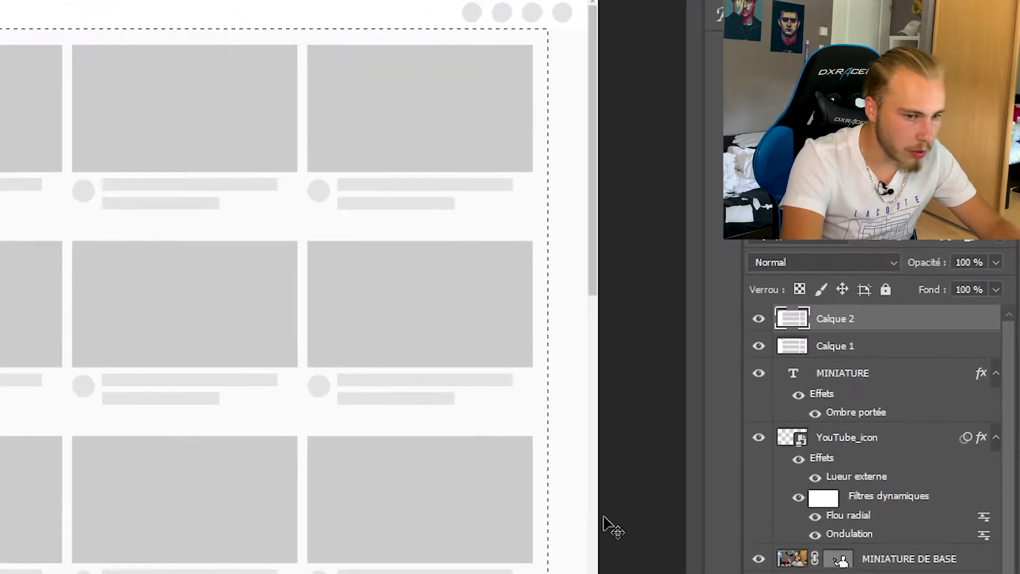
key("ctrl+j")
left_click(864, 349)
key("Delete")
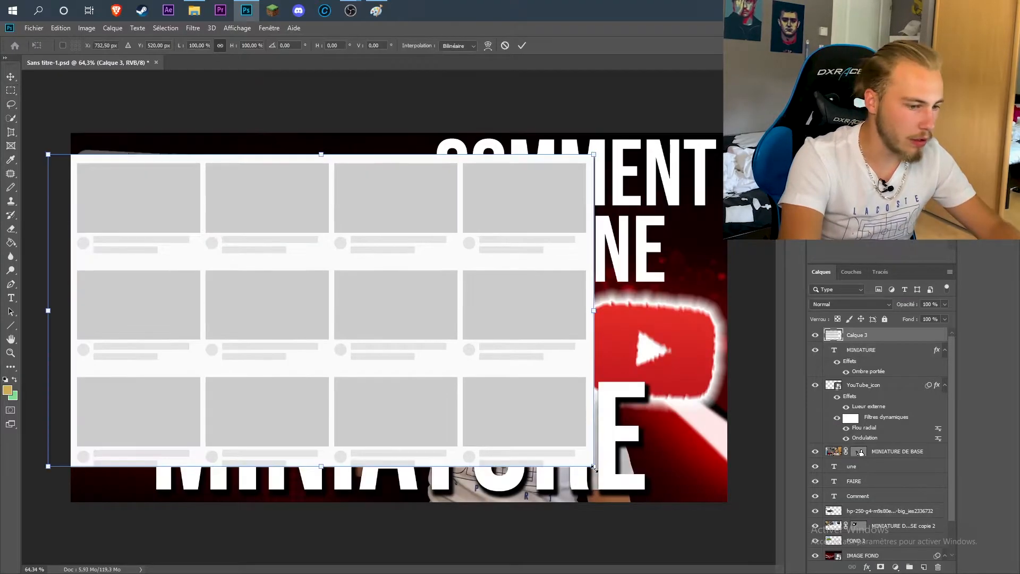
Shrink and tilt the video grid to cover the laptop's screen, and place its layer directly beneath the laptop layer.
left_click_drag(591, 467, 262, 266)
left_click_drag(211, 220, 239, 244)
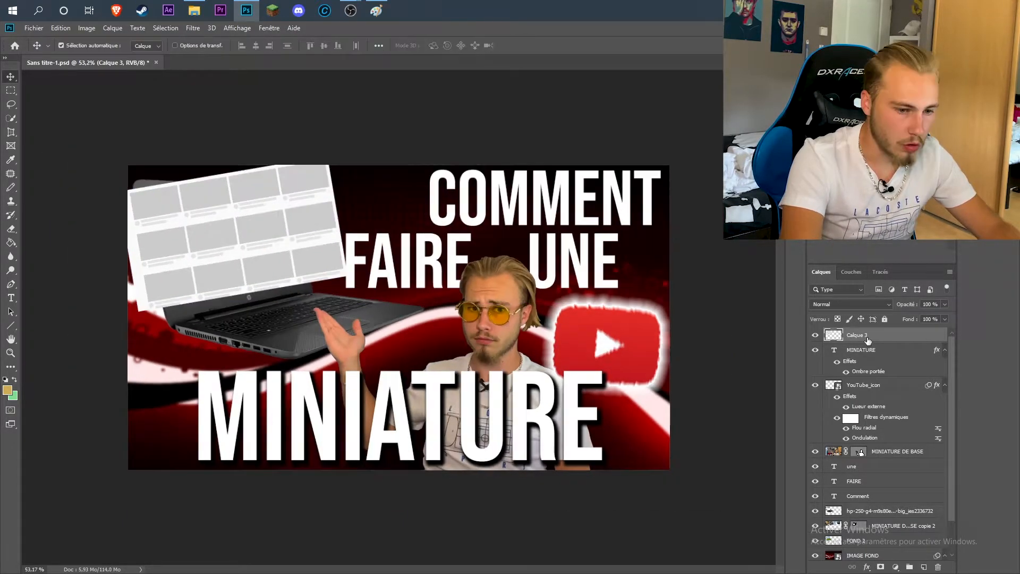
left_click_drag(867, 340, 882, 491)
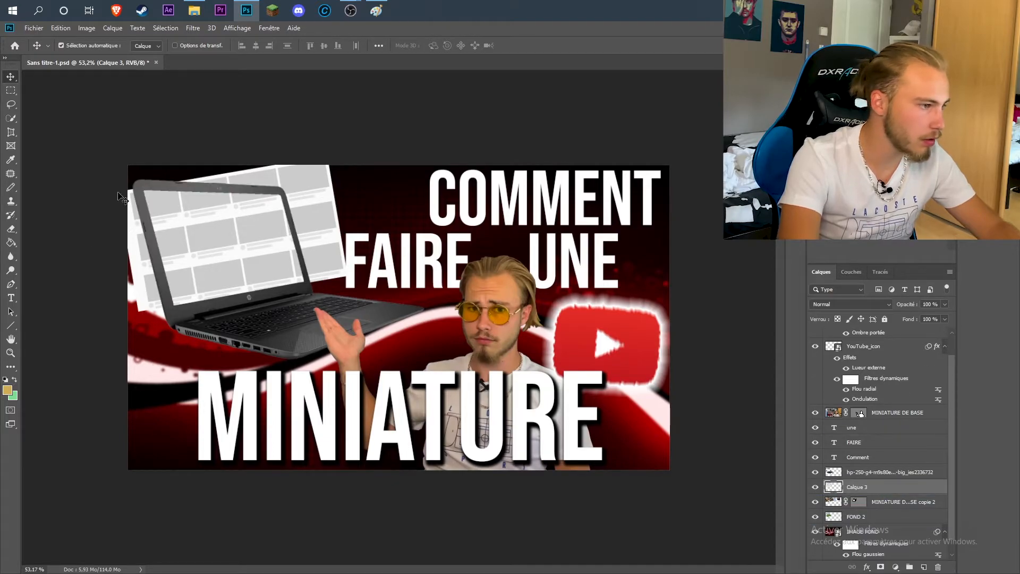
Hide the FOND 2 layer and erase the parts of the video grid that stick out around the laptop.
scroll(159, 244, "up", 3)
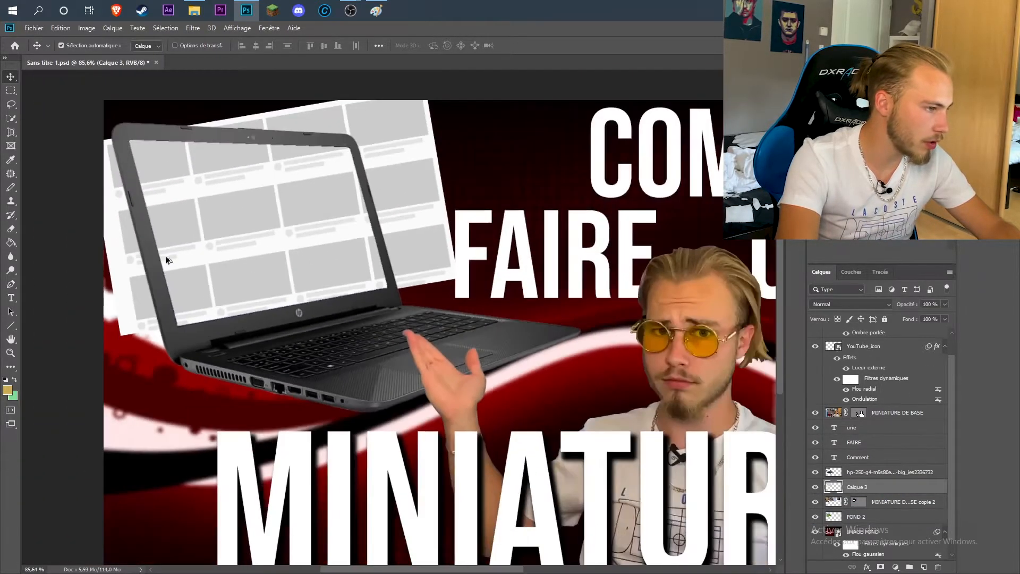
left_click(11, 230)
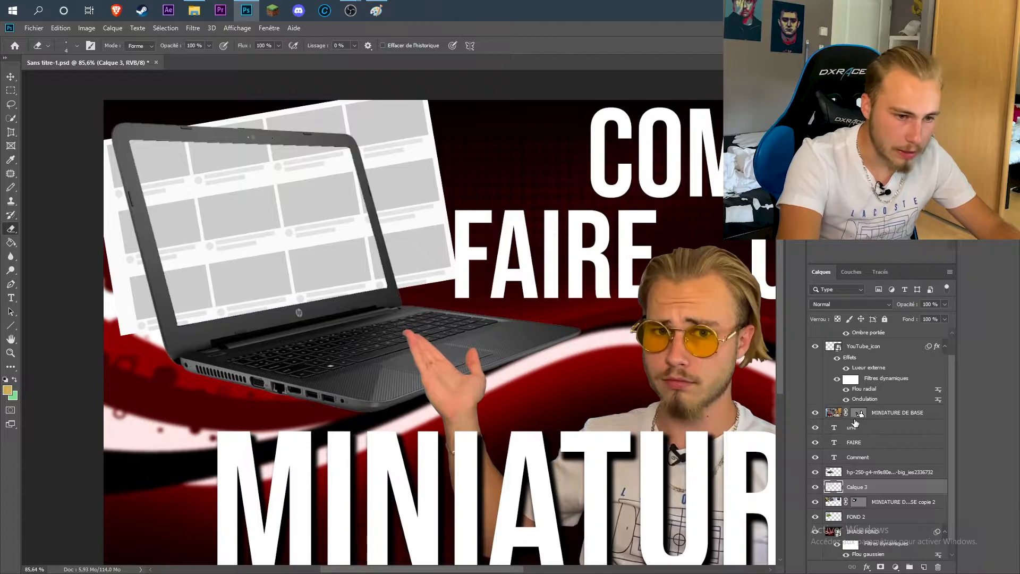
scroll(854, 422, "down", 1)
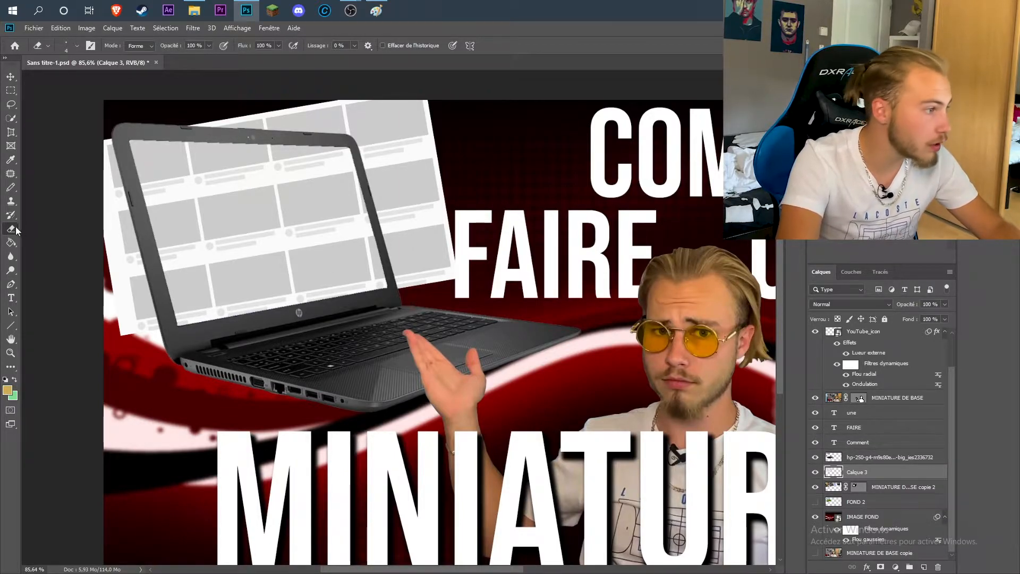
left_click(76, 46)
left_click(83, 78)
left_click_drag(138, 351, 99, 99)
mouse_move(374, 194)
left_mouse_down()
mouse_move(400, 282)
mouse_move(423, 162)
mouse_move(441, 160)
mouse_move(415, 96)
mouse_move(361, 90)
left_mouse_up()
key("ctrl+z")
key("ctrl+0")
Move the MINIATURE DE BASE copie 2 layer above the video grid layer, keeping it beneath the laptop.
left_click_drag(886, 489, 886, 470)
scroll(554, 300, "up", 2)
key("v")
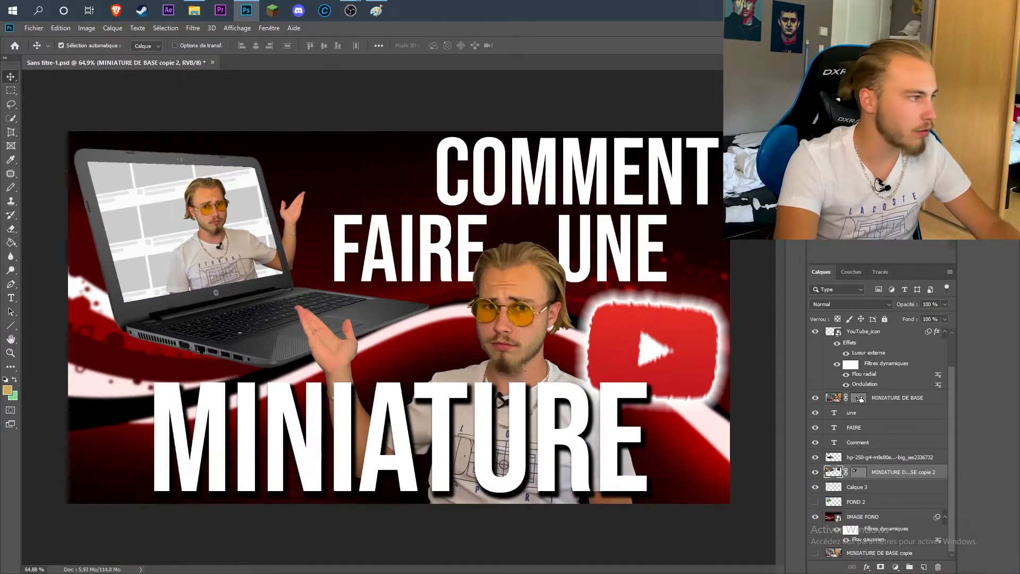
Place a shrunken YouTube logo in the upper-left corner of the laptop's screen and shift the man's copy slightly right.
left_click_drag(1019, 389, 401, 321)
left_click_drag(345, 279, 138, 182)
scroll(111, 194, "up", 8)
left_click_drag(79, 160, 85, 159)
key("Return")
scroll(237, 260, "down", 8)
left_click_drag(234, 258, 244, 258)
Examine the whole thumbnail at reduced size, and up close the laptop screen and the arm of the man's copy crossing its frame.
scroll(275, 282, "up", 2)
scroll(274, 282, "up", 6)
scroll(447, 329, "down", 11)
scroll(161, 265, "up", 5)
scroll(173, 271, "down", 5)
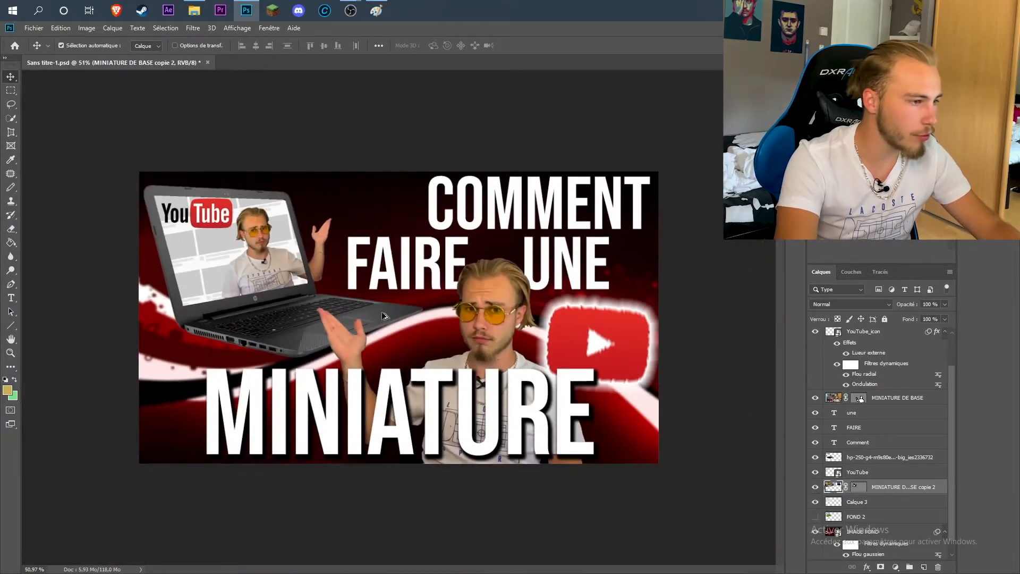
scroll(193, 272, "down", 3)
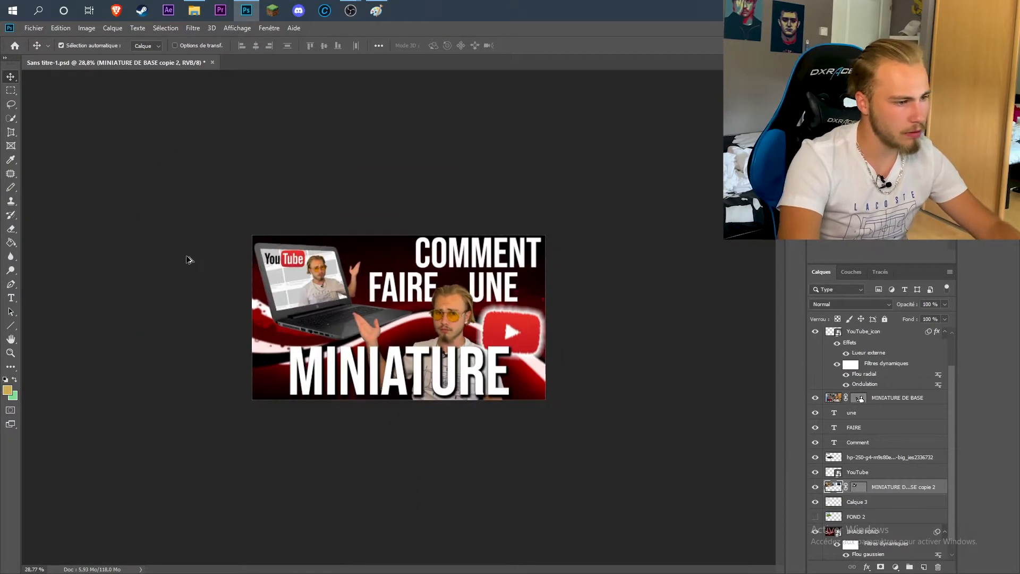
scroll(189, 259, "up", 3)
scroll(151, 267, "down", 4)
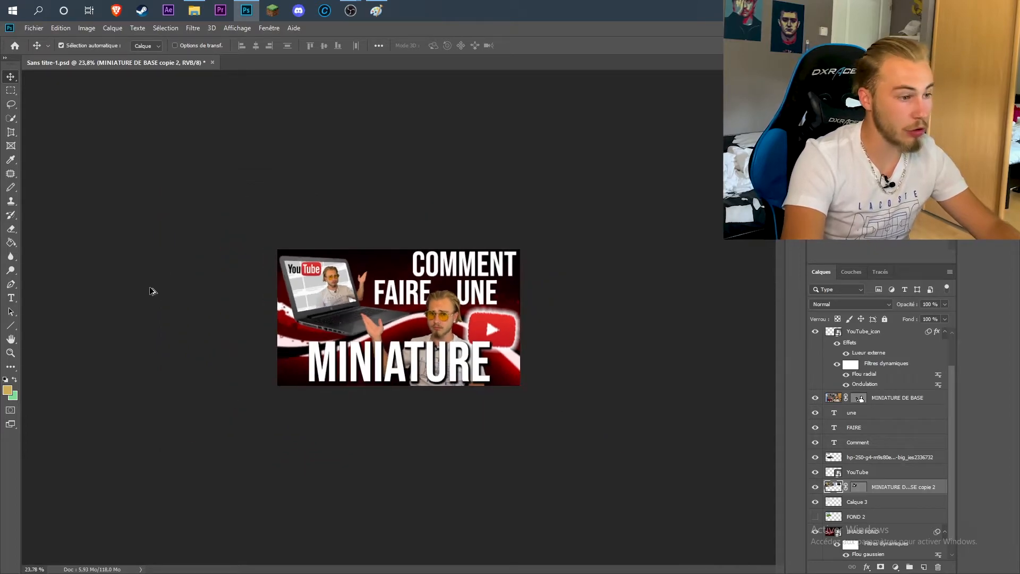
scroll(134, 286, "up", 9)
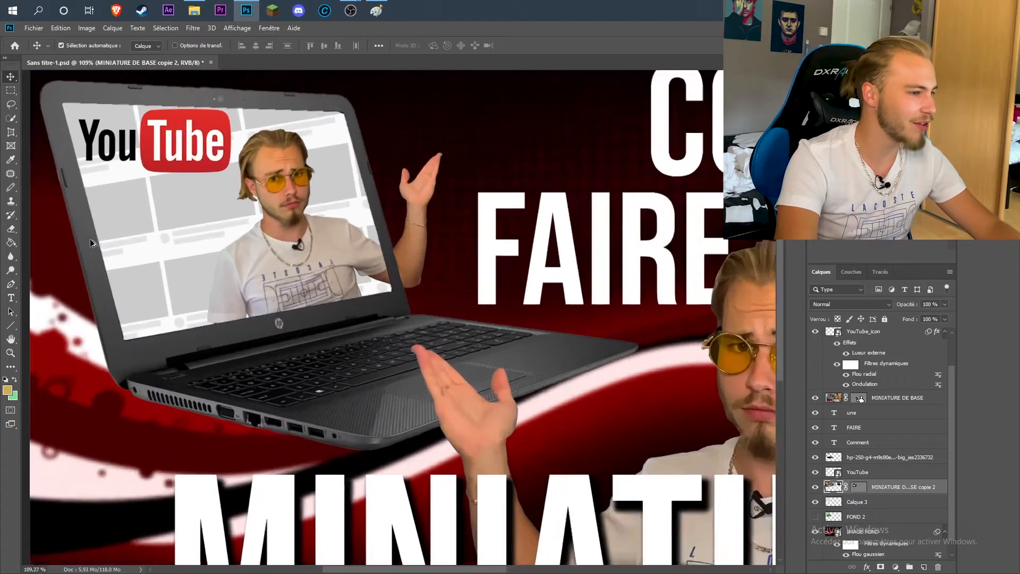
scroll(173, 219, "up", 2)
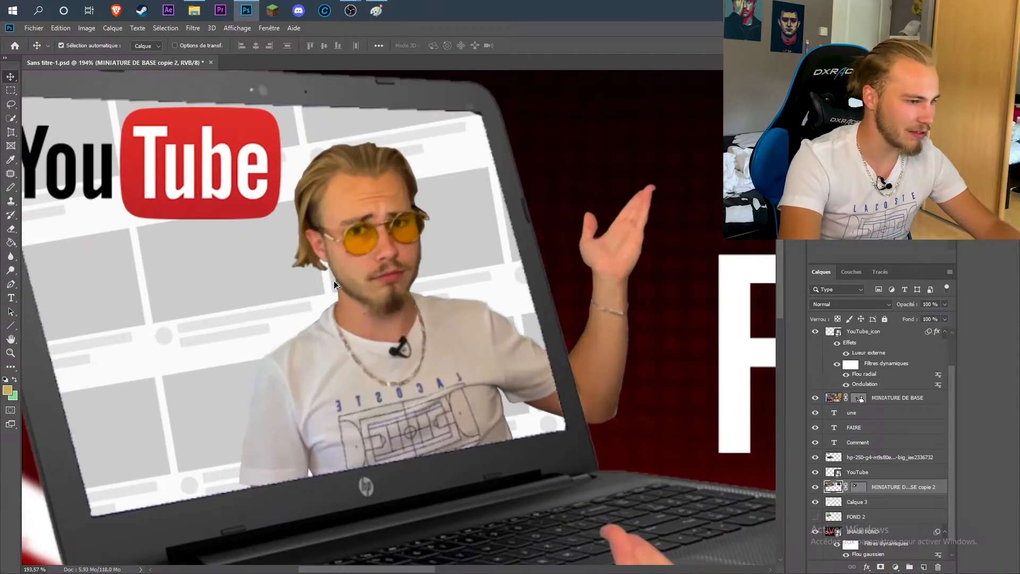
scroll(383, 311, "down", 5)
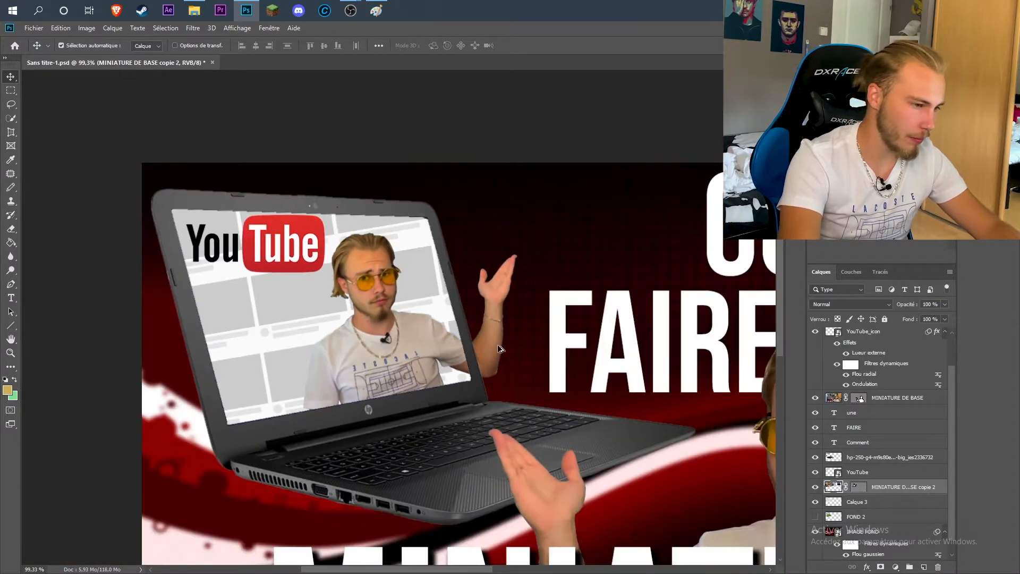
scroll(479, 352, "up", 7)
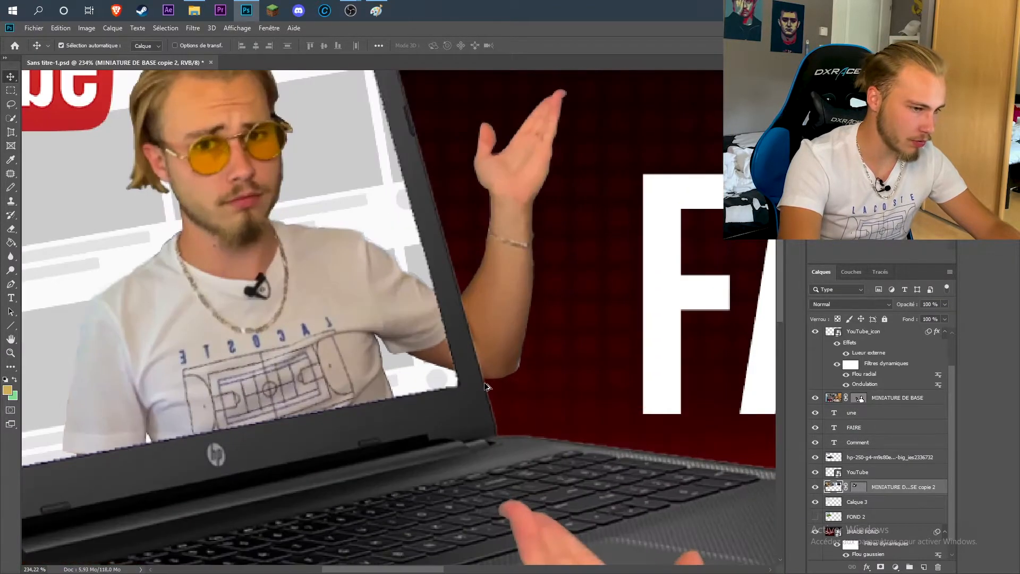
scroll(328, 367, "down", 2)
Try the man's copy above the laptop layer, and put the laptop layer back on top.
scroll(856, 480, "down", 1)
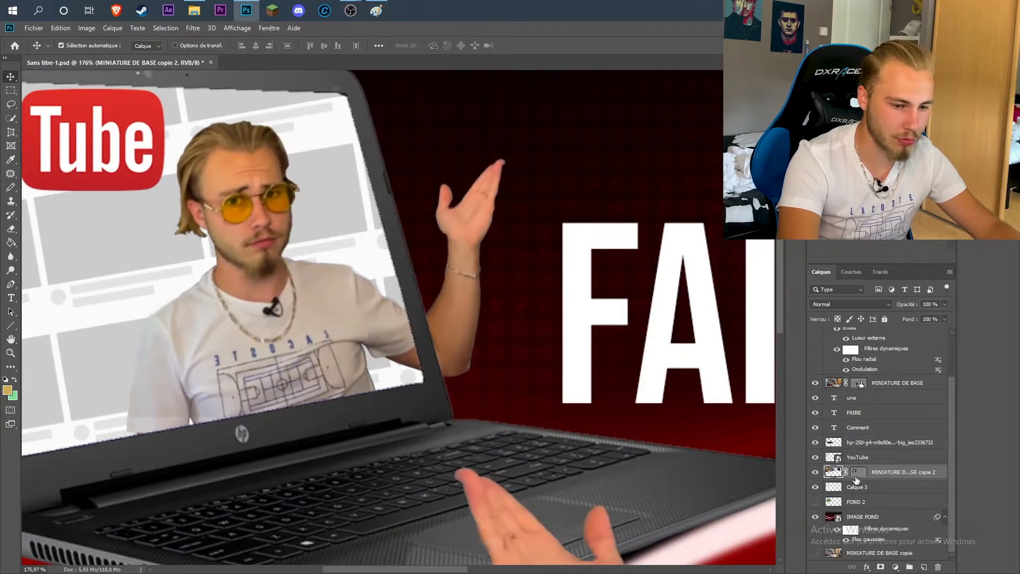
left_click_drag(889, 474, 873, 434)
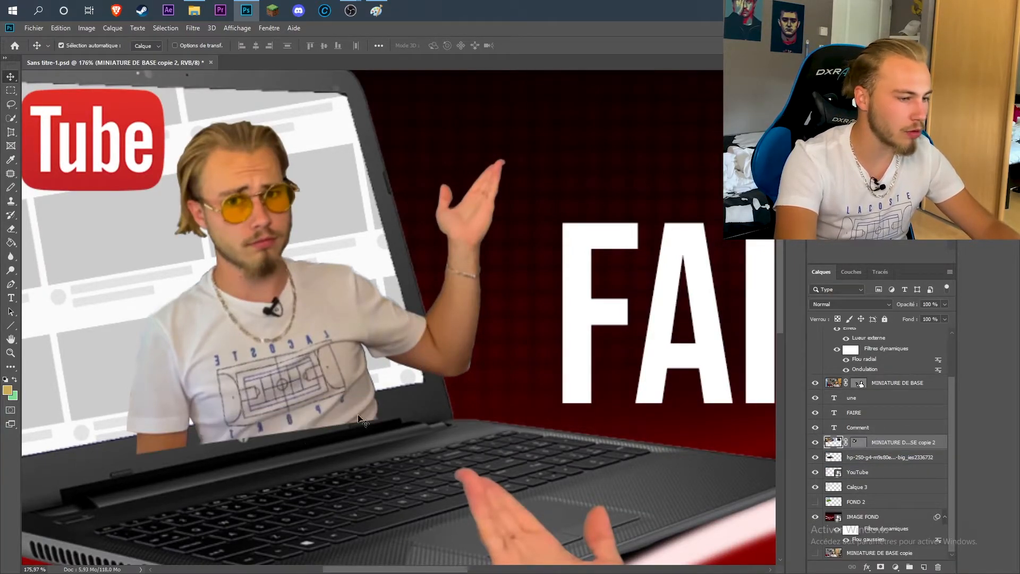
mouse_move(879, 464)
left_mouse_down()
mouse_move(878, 474)
mouse_move(877, 451)
mouse_move(888, 460)
left_mouse_up()
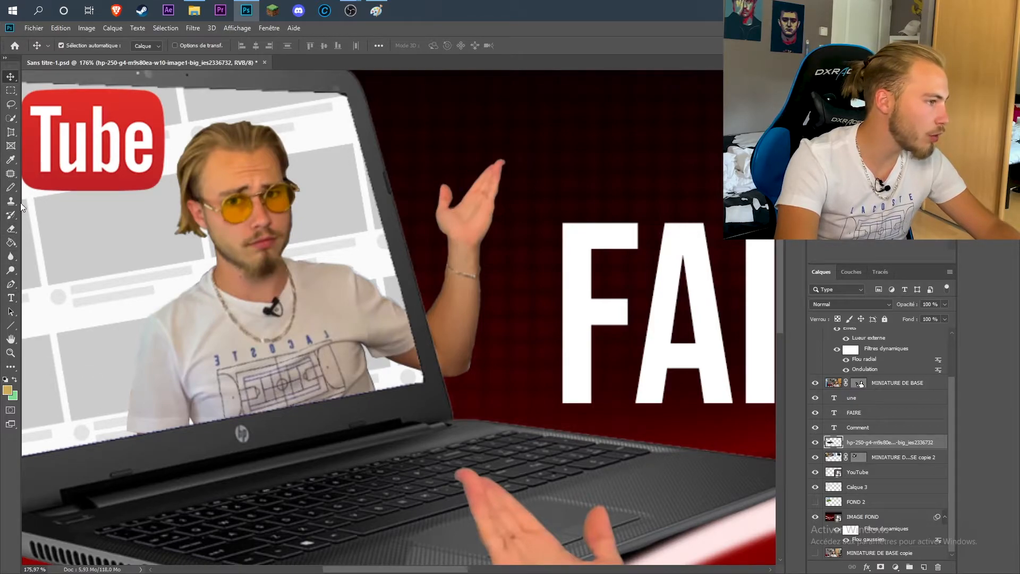
Trace a closed Pen path around the section of the laptop's right screen frame that crosses the man's arm.
left_click(15, 285)
scroll(421, 377, "up", 10)
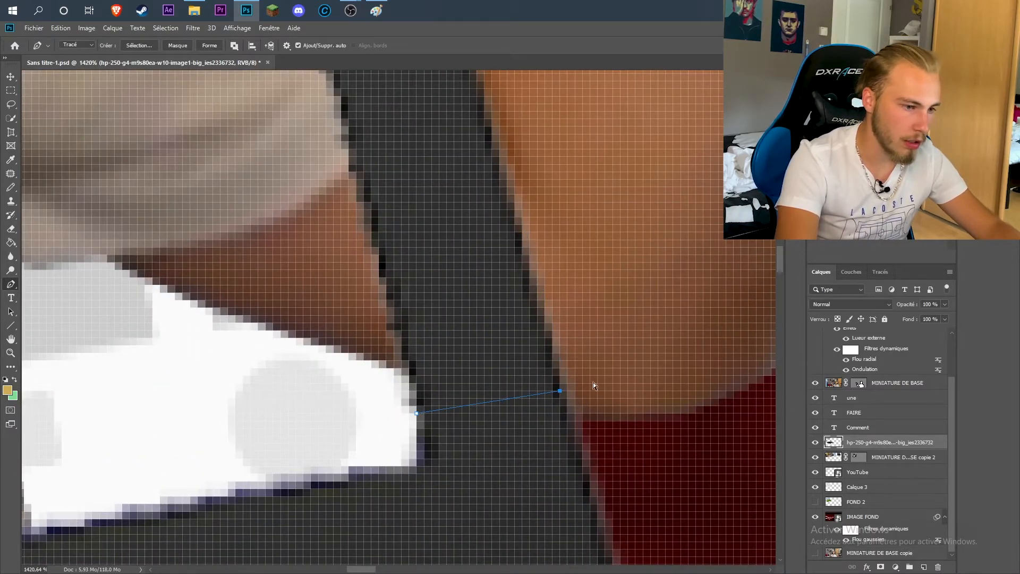
key("ctrl+z")
scroll(402, 422, "down", 1)
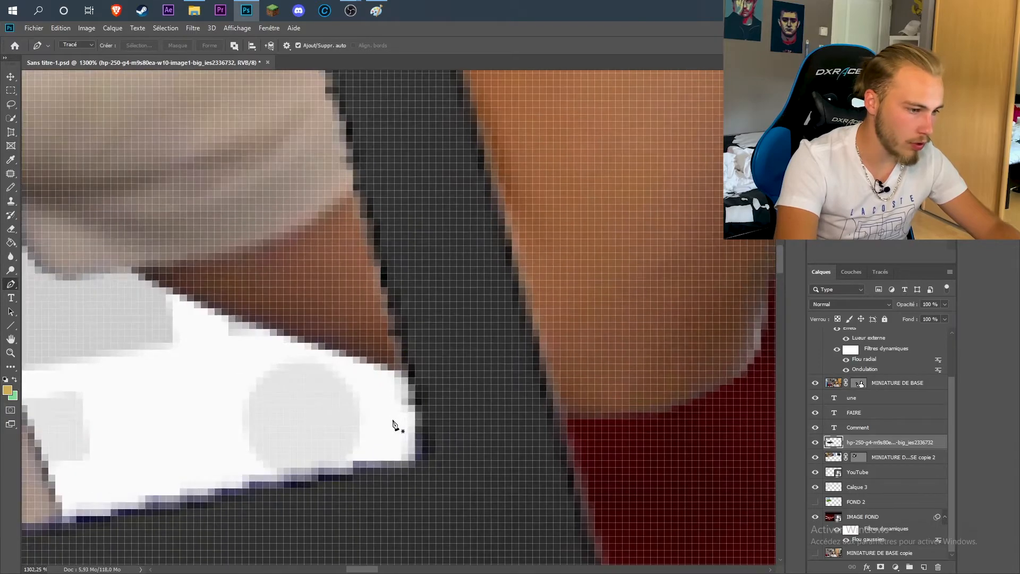
left_click(565, 366)
scroll(568, 332, "up", 1)
scroll(530, 317, "down", 10)
scroll(494, 276, "up", 1)
left_click(482, 180)
left_click(430, 189)
left_click(494, 408)
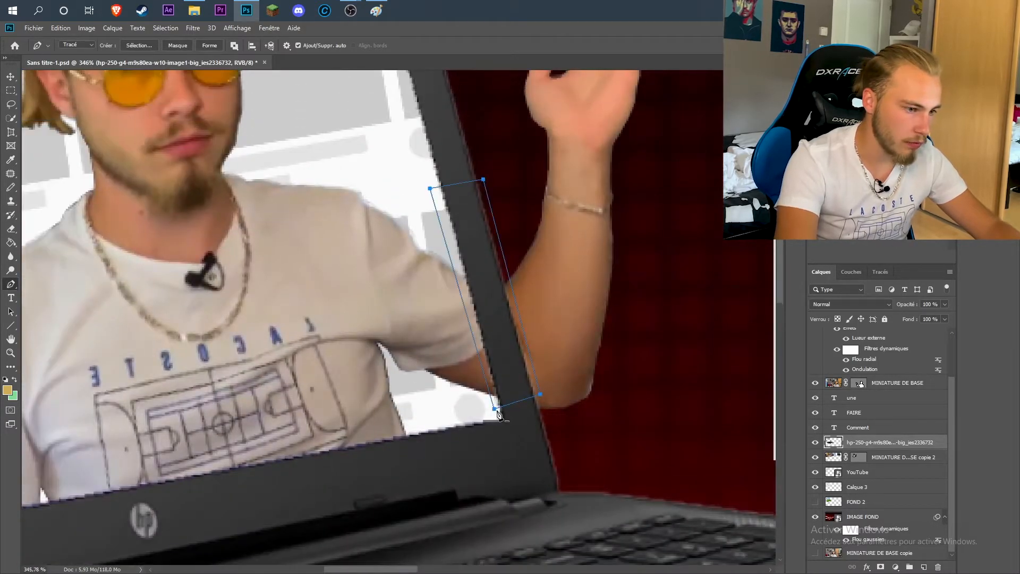
Duplicate the laptop layer and turn the traced path into a vector mask on the copy.
right_click(871, 442)
left_click(714, 181)
key("Return")
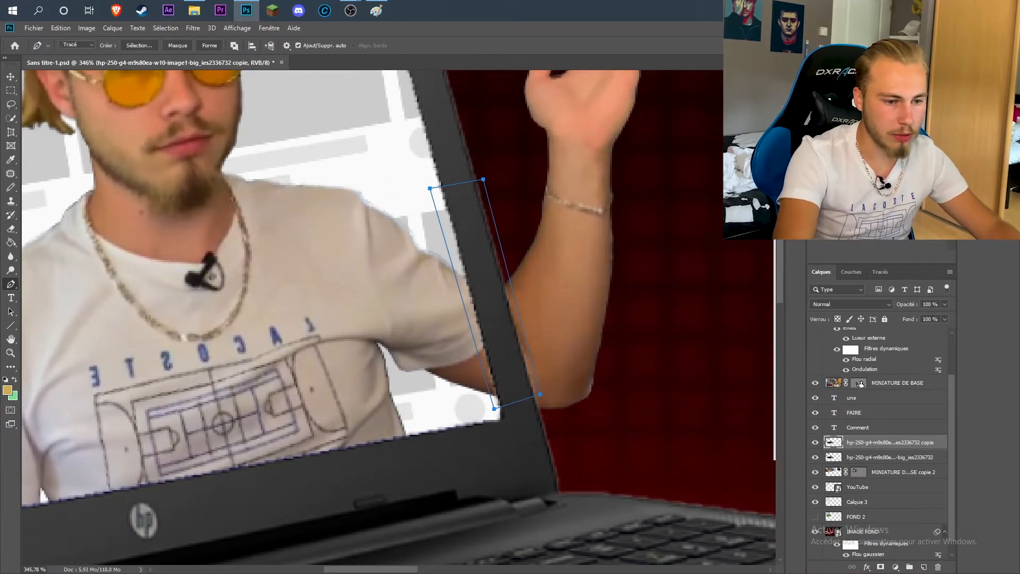
right_click(474, 312)
left_click(495, 324)
scroll(879, 420, "down", 1)
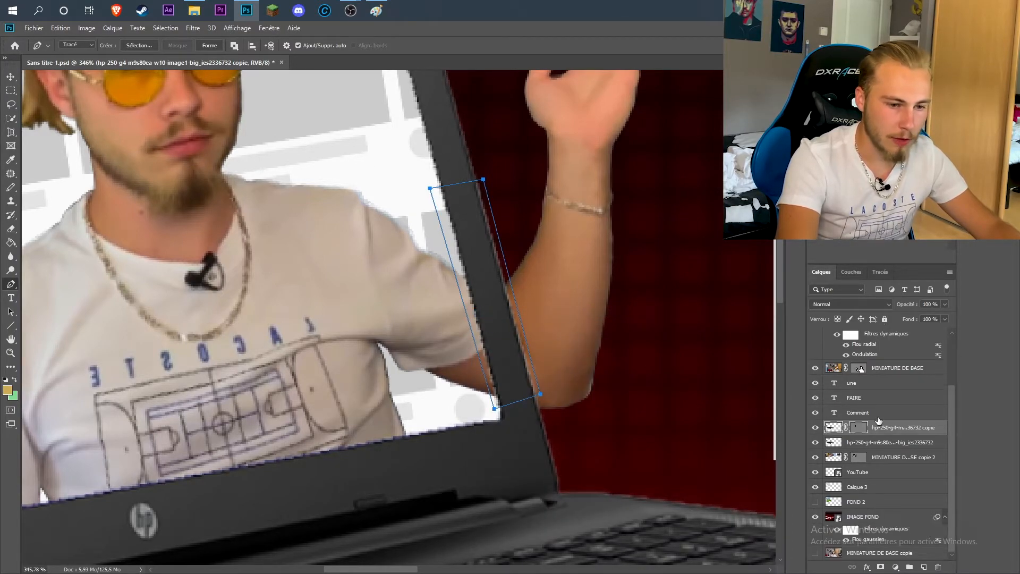